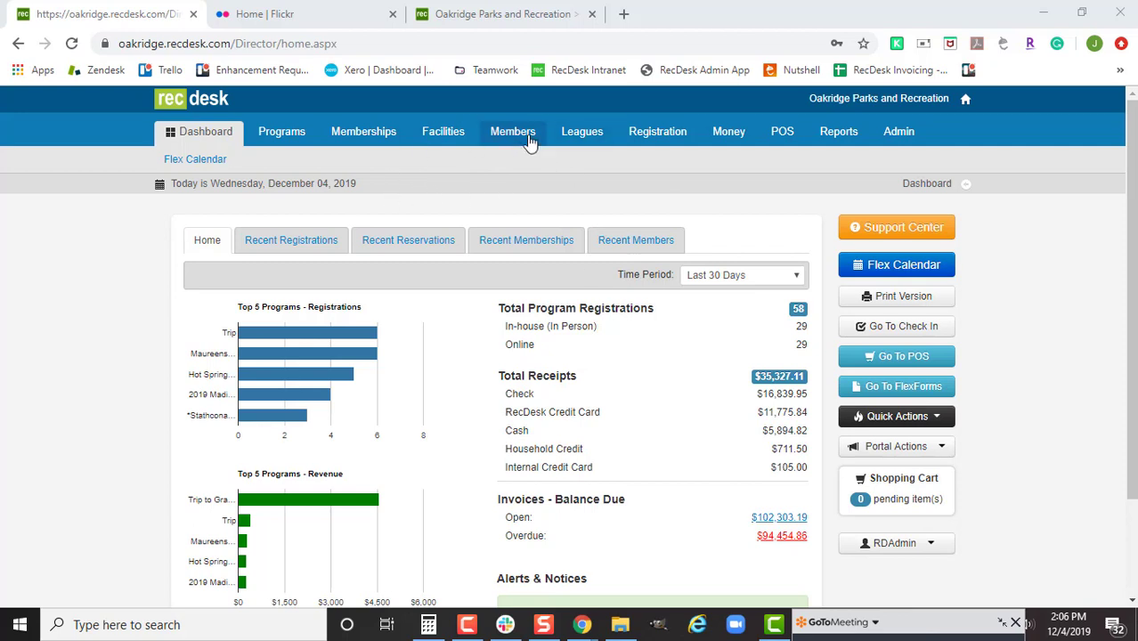
Step: Go from the director dashboard to the Members section
{"action": "left_click", "coordinate": [526, 139]}
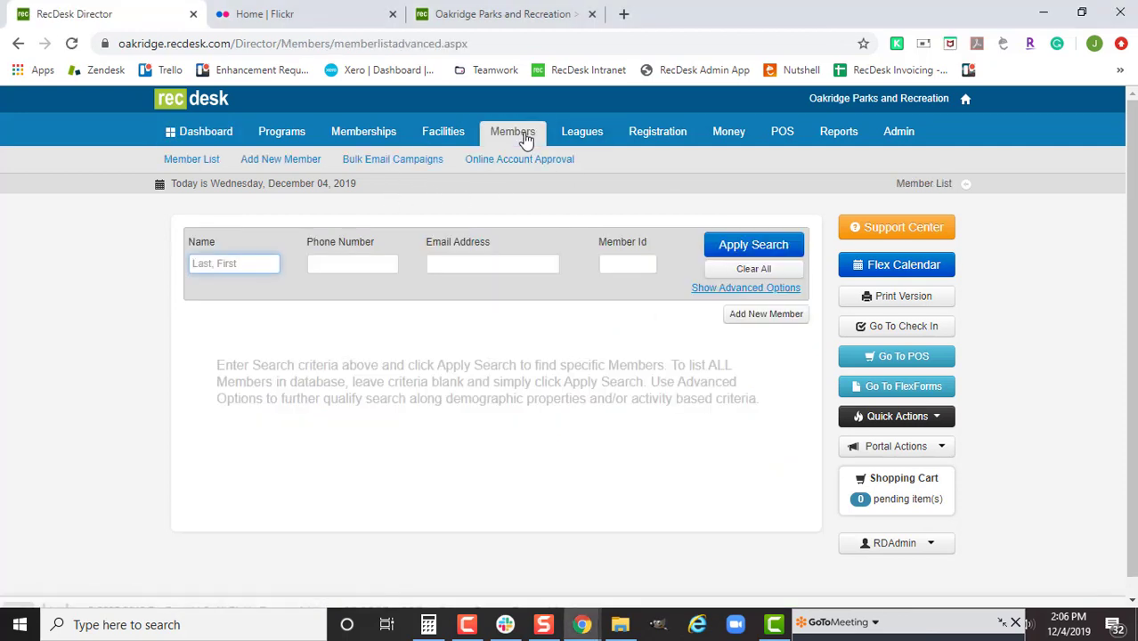
Step: Create a new campaign from the Bulk Email Campaigns list
{"action": "left_click", "coordinate": [378, 164]}
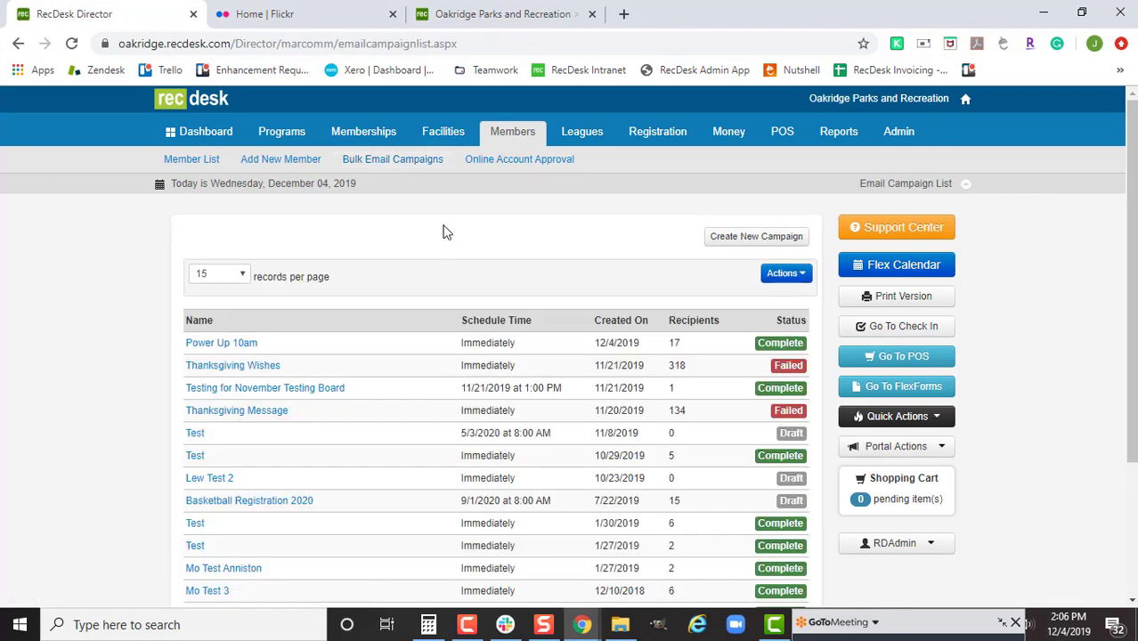
{"action": "left_click", "coordinate": [781, 246]}
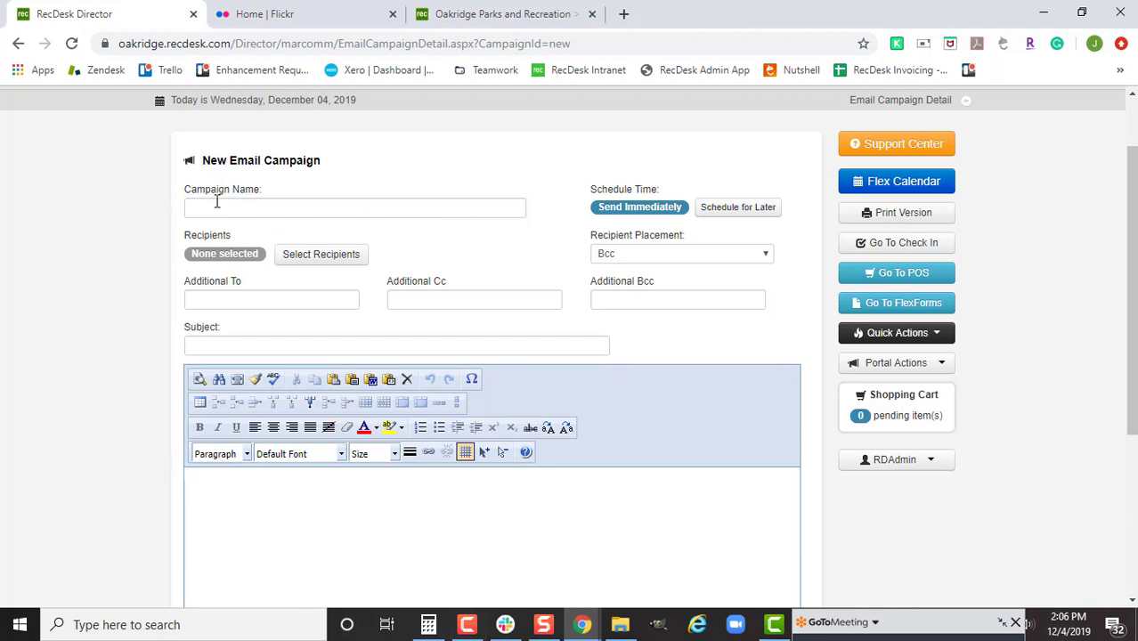
{"action": "left_click", "coordinate": [319, 201]}
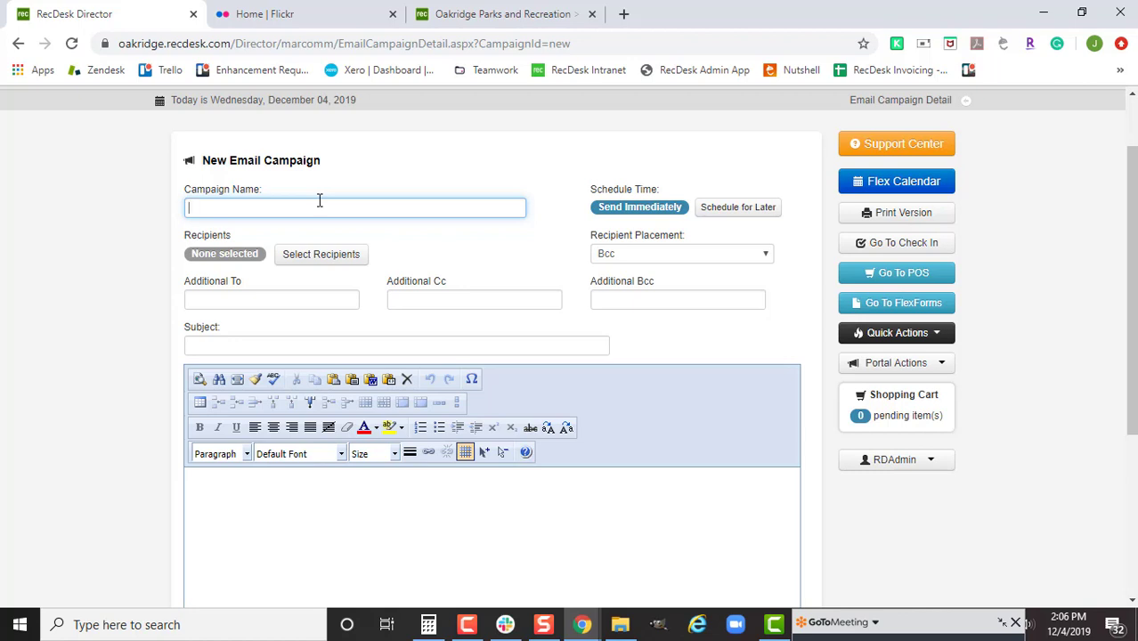
Step: Name the campaign 'PowerUp 2pm', copy it into the Subject, and schedule sending for later
{"action": "type", "text": "PowerUp 2pm"}
{"action": "left_click_drag", "start_coordinate": [320, 201], "coordinate": [54, 215]}
{"action": "key", "text": "ctrl+c"}
{"action": "left_click", "coordinate": [203, 347]}
{"action": "key", "text": "ctrl+v"}
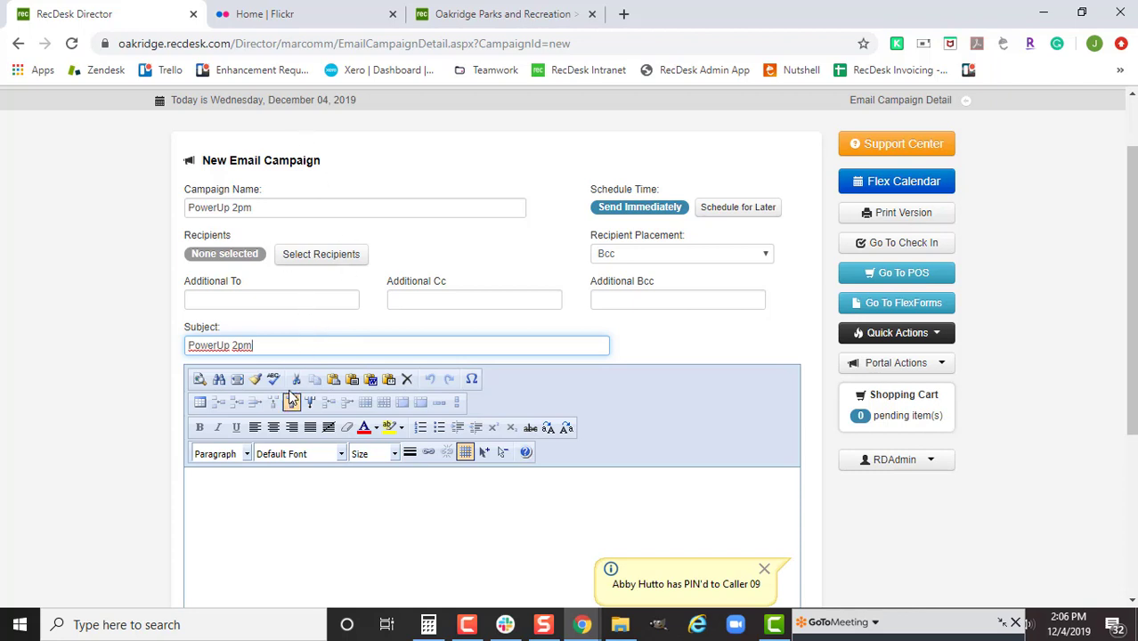
{"action": "left_click", "coordinate": [920, 628]}
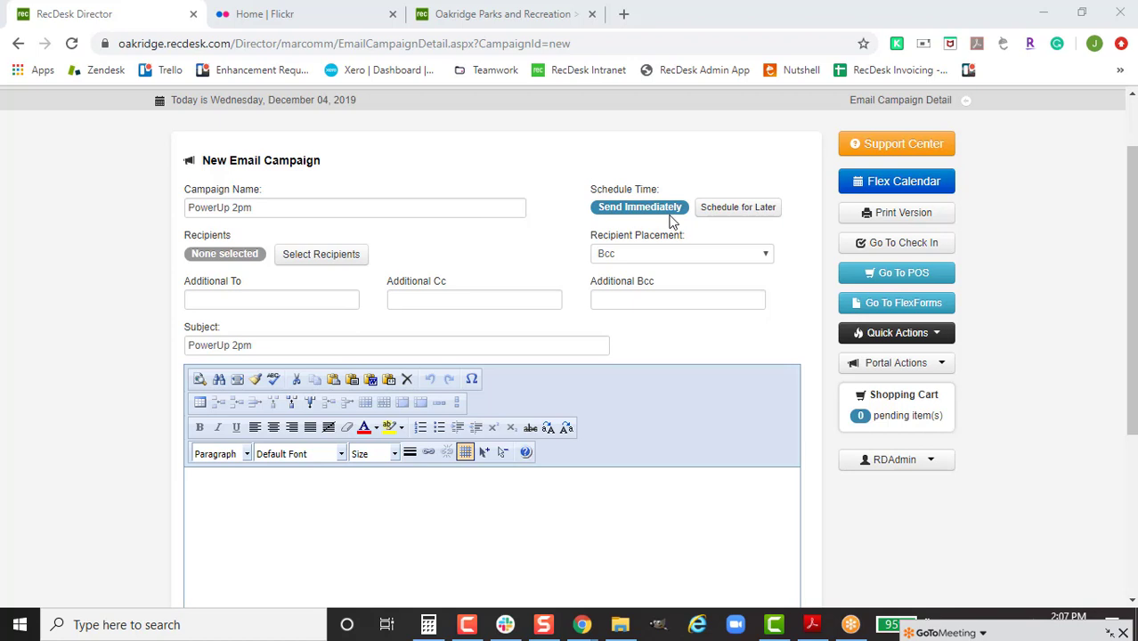
{"action": "left_click", "coordinate": [736, 208]}
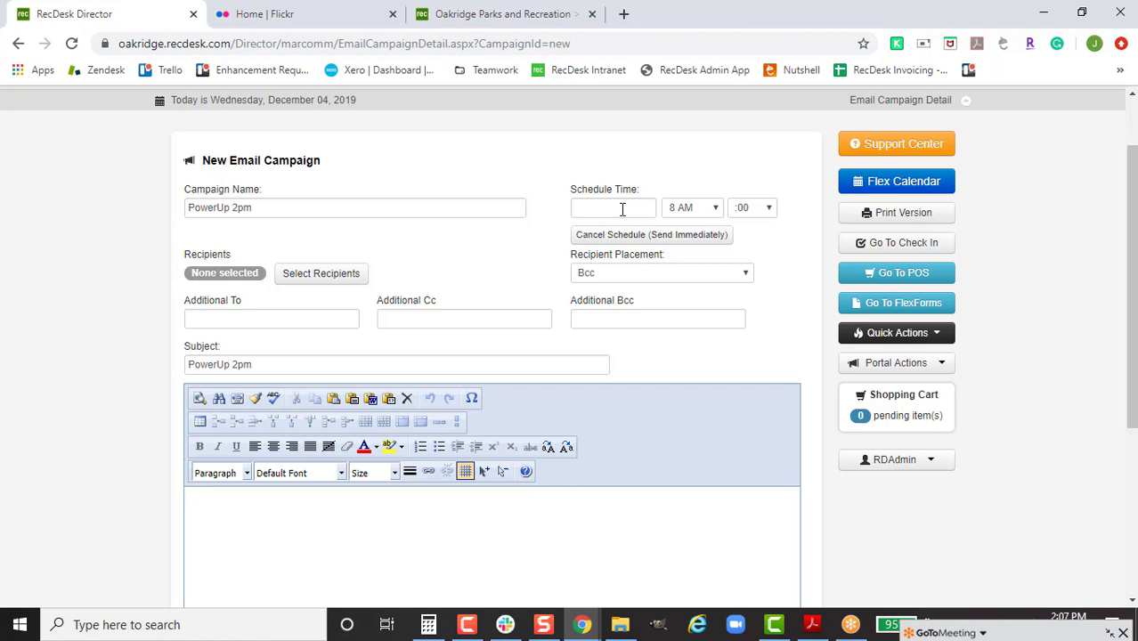
{"action": "left_click", "coordinate": [621, 208]}
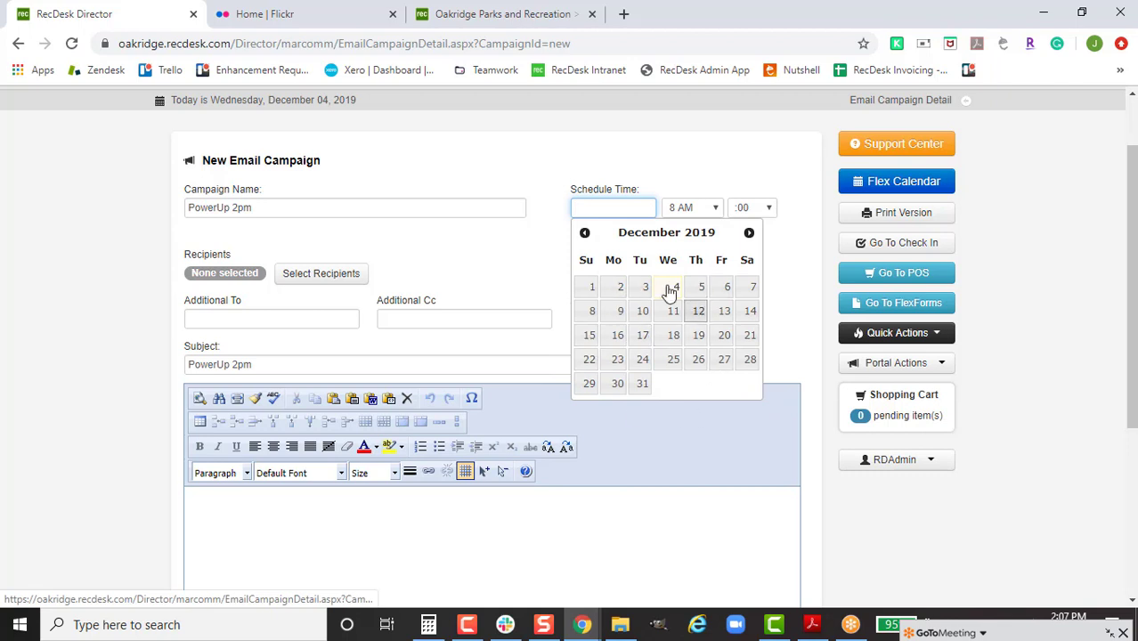
{"action": "left_click", "coordinate": [614, 316]}
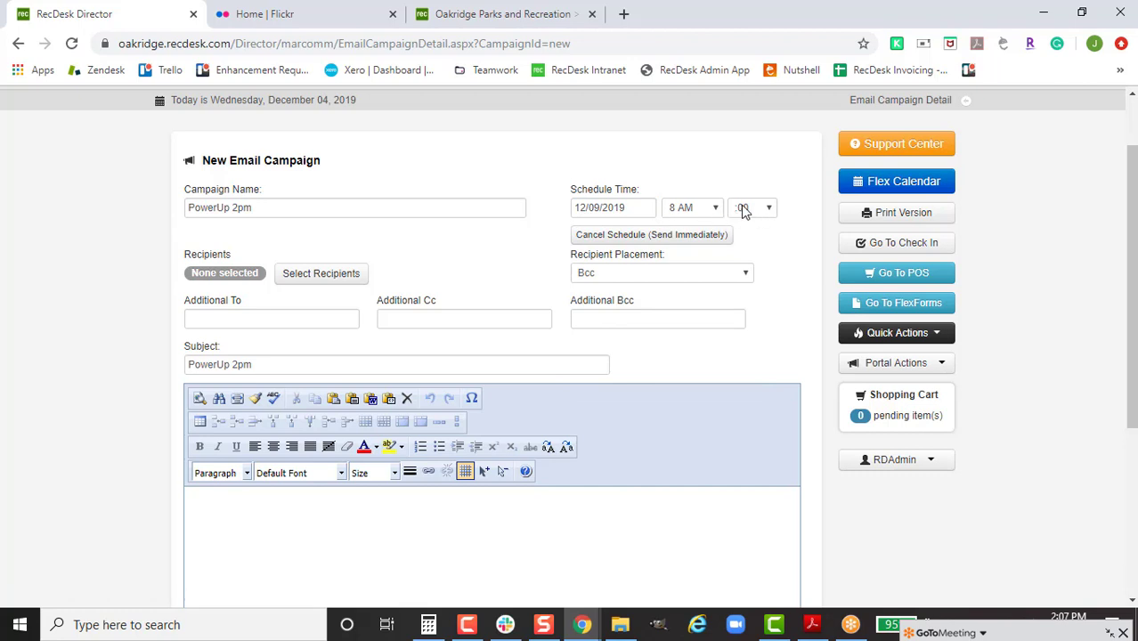
{"action": "left_click", "coordinate": [701, 213]}
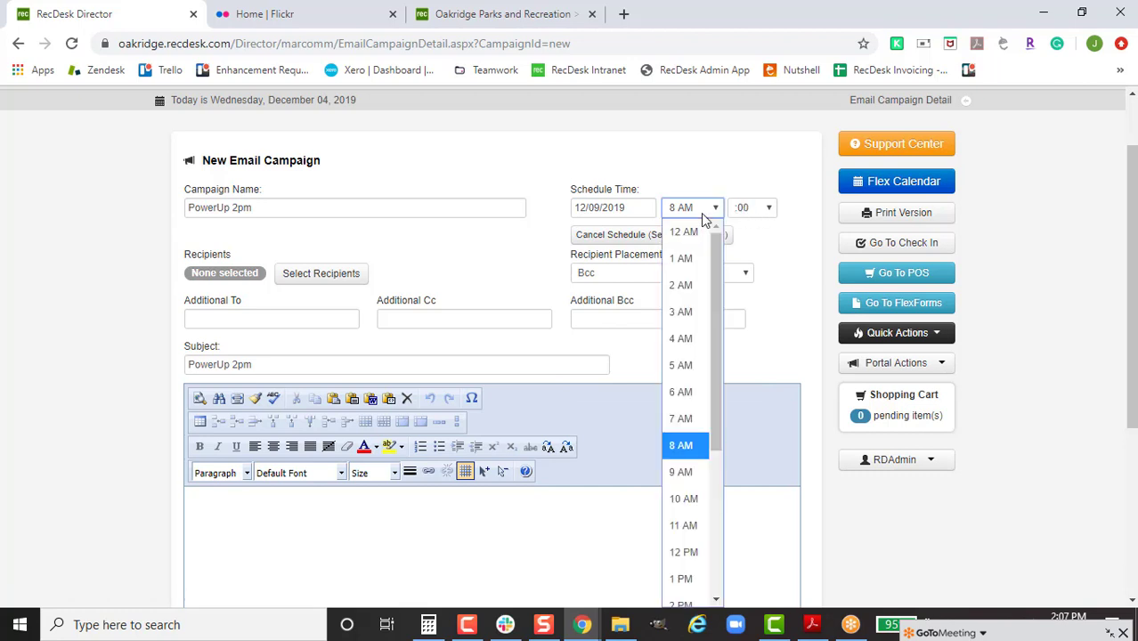
{"action": "left_click", "coordinate": [701, 213]}
{"action": "left_click", "coordinate": [768, 212]}
{"action": "left_click", "coordinate": [768, 212]}
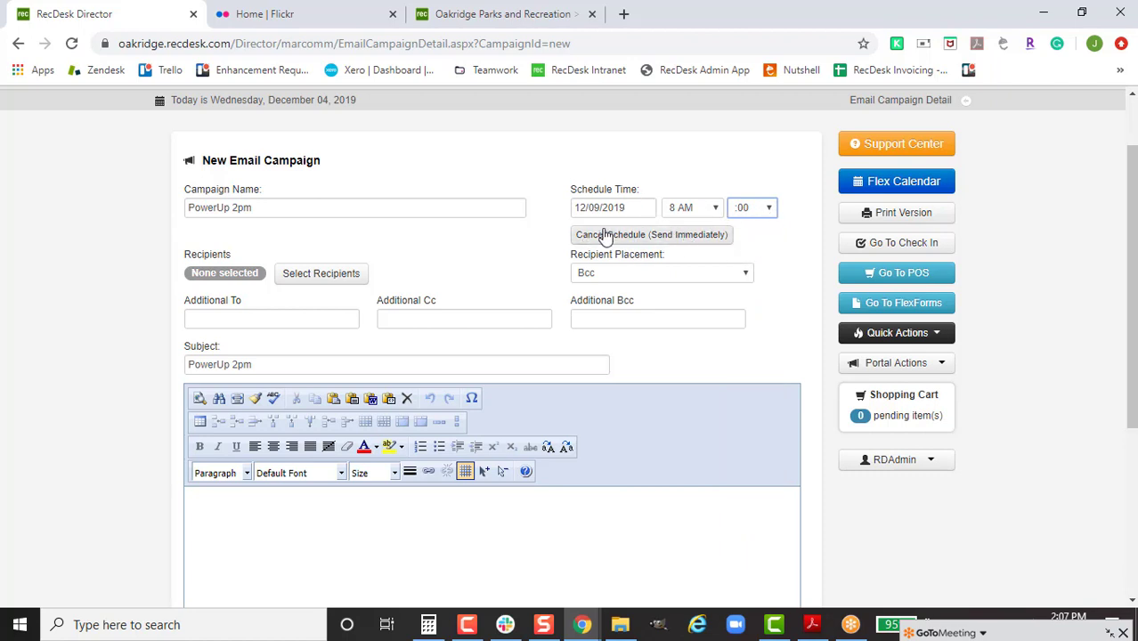
{"action": "left_click", "coordinate": [636, 238]}
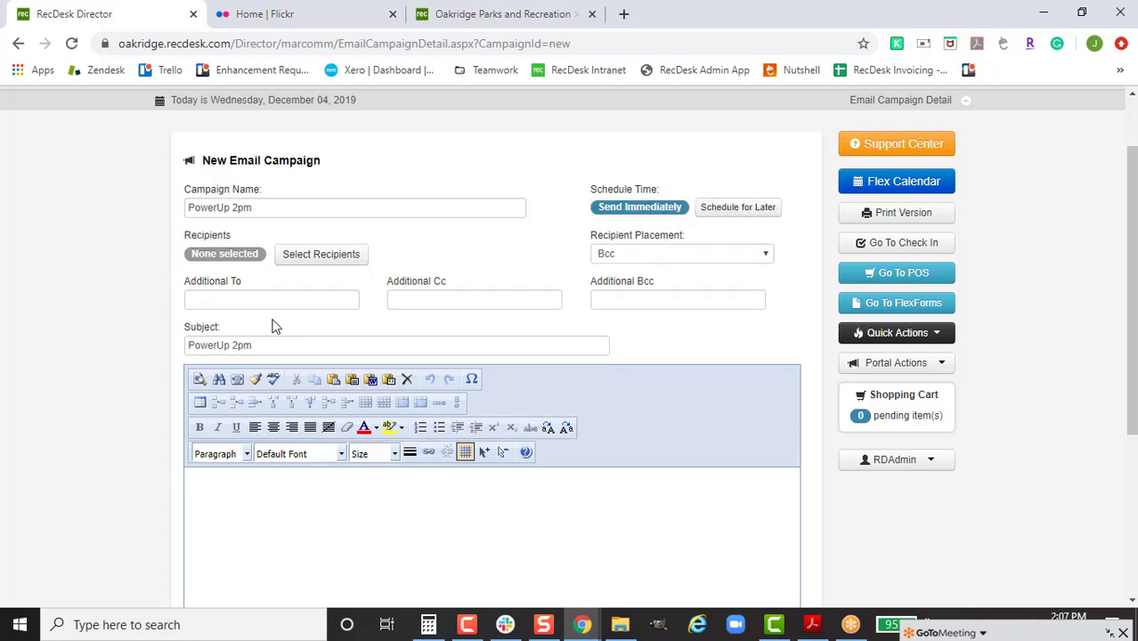
Step: Search all members and add their primary email addresses, 320 unique, as recipients
{"action": "left_click", "coordinate": [338, 260]}
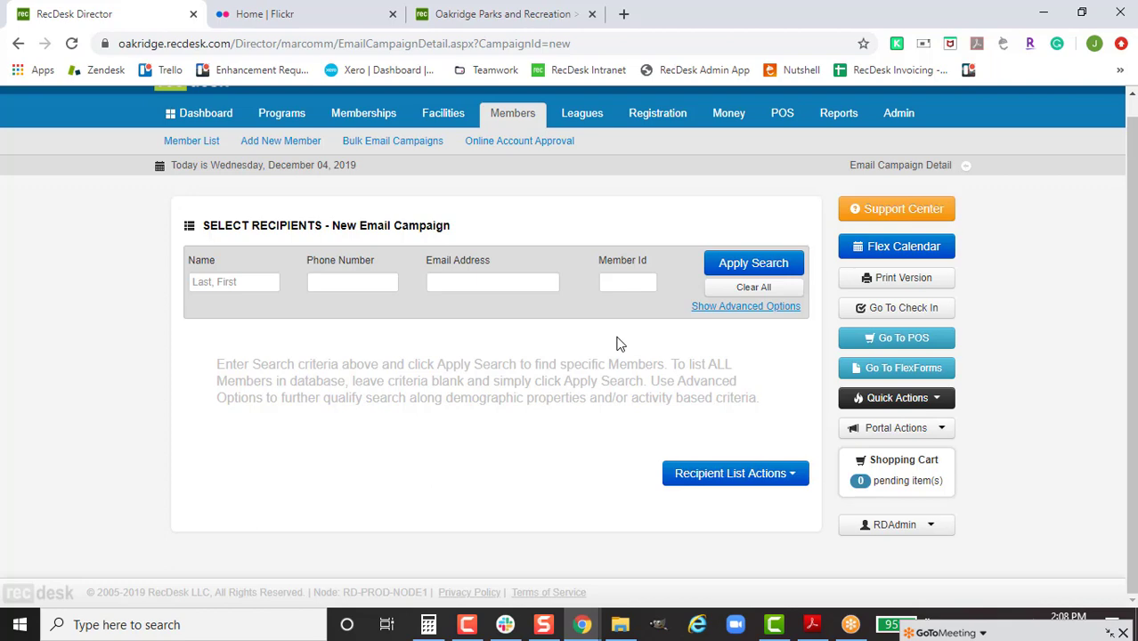
{"action": "left_click", "coordinate": [748, 261]}
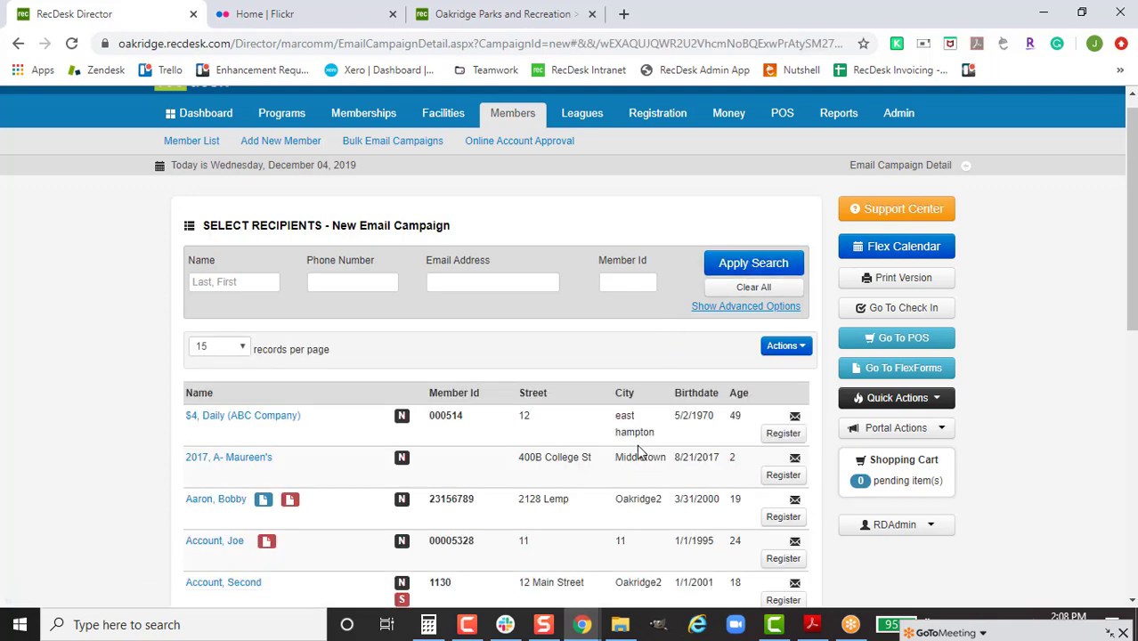
{"action": "scroll", "coordinate": [637, 453], "scroll_direction": "down", "scroll_amount": 8}
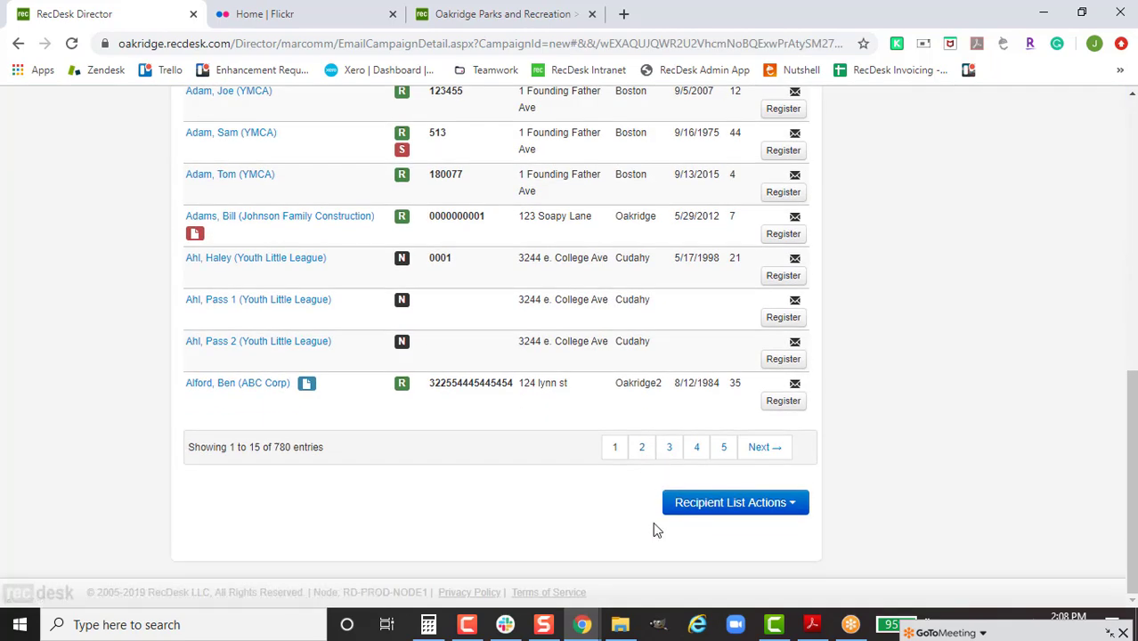
{"action": "left_click", "coordinate": [726, 509]}
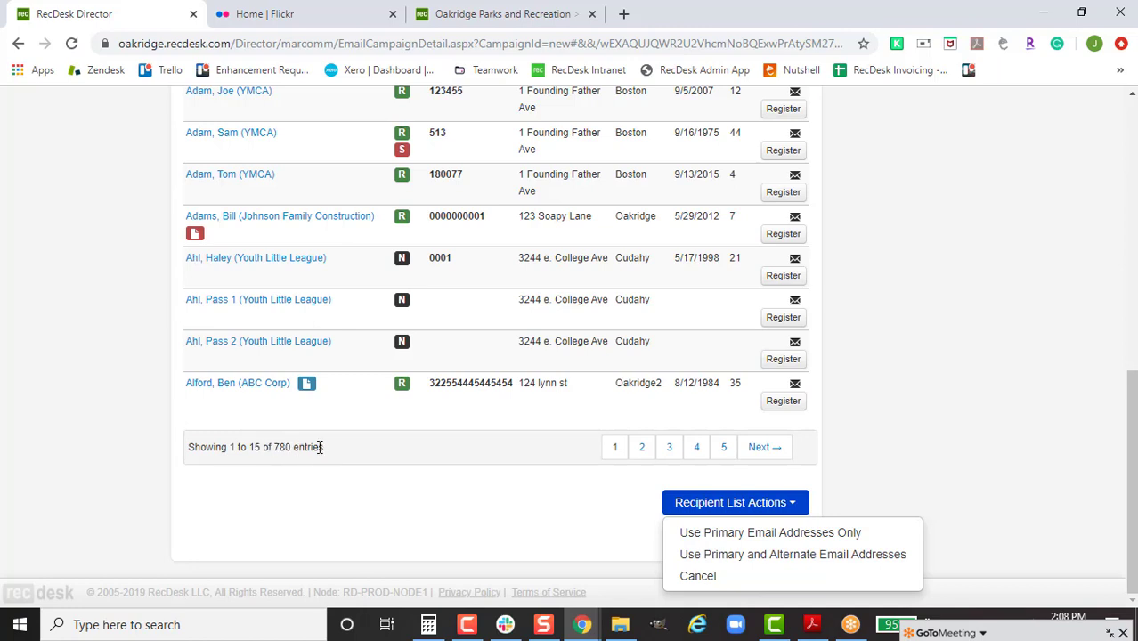
{"action": "left_click", "coordinate": [768, 534]}
{"action": "scroll", "coordinate": [120, 482], "scroll_direction": "up", "scroll_amount": 3}
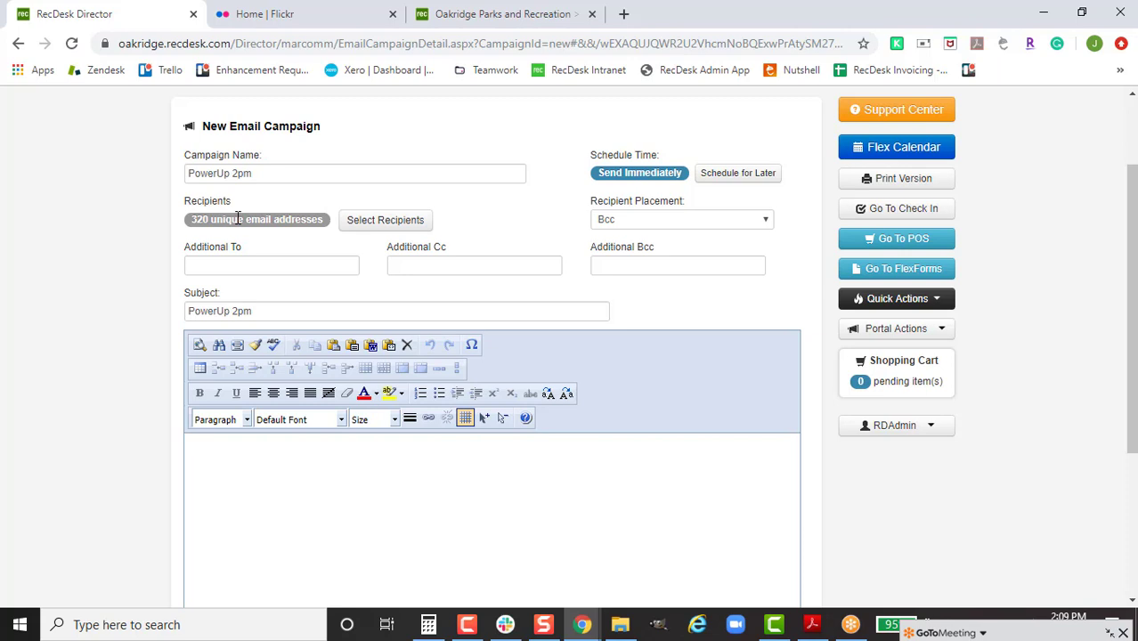
{"action": "left_click", "coordinate": [428, 224]}
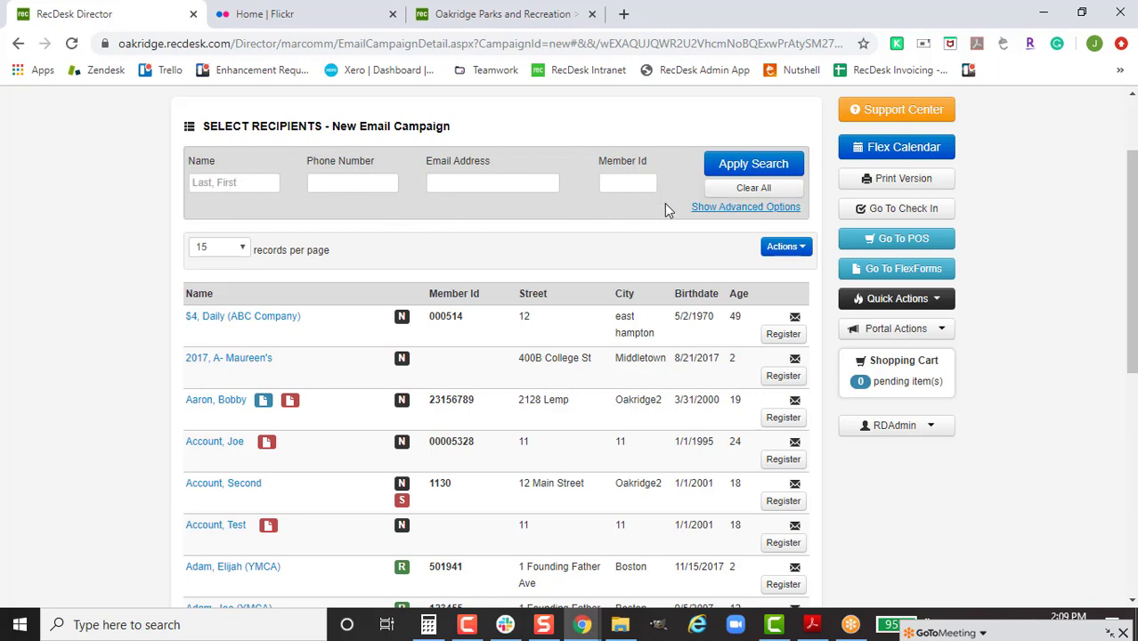
Step: Search members with Birth Month set to June, leaving residency status at Any
{"action": "left_click", "coordinate": [693, 212]}
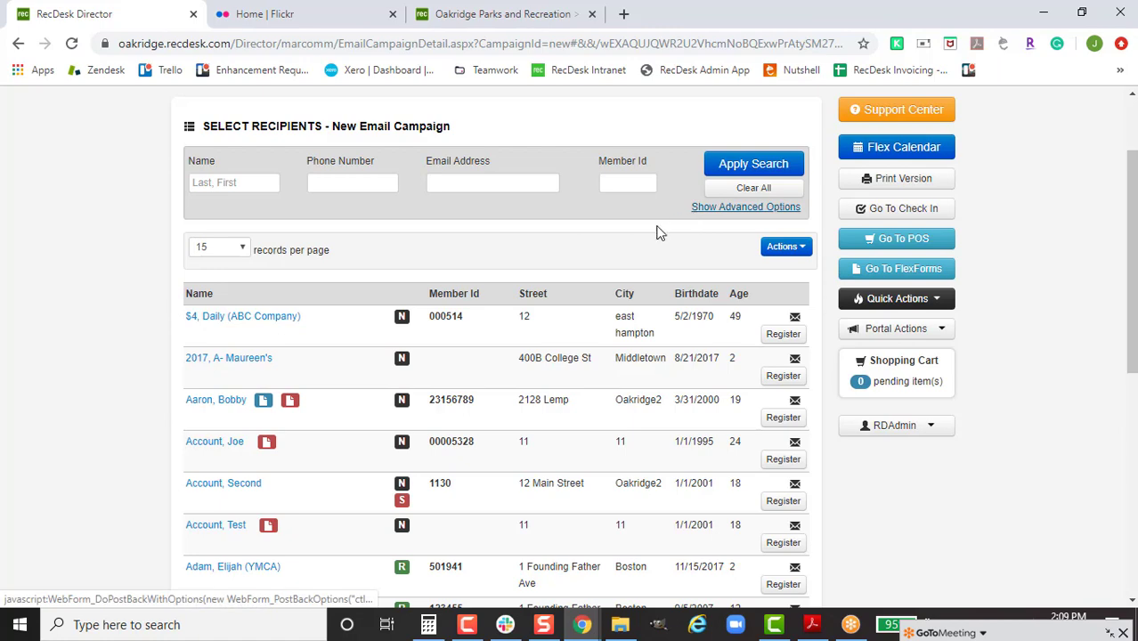
{"action": "scroll", "coordinate": [732, 361], "scroll_direction": "down", "scroll_amount": 2}
{"action": "scroll", "coordinate": [763, 317], "scroll_direction": "up", "scroll_amount": 1}
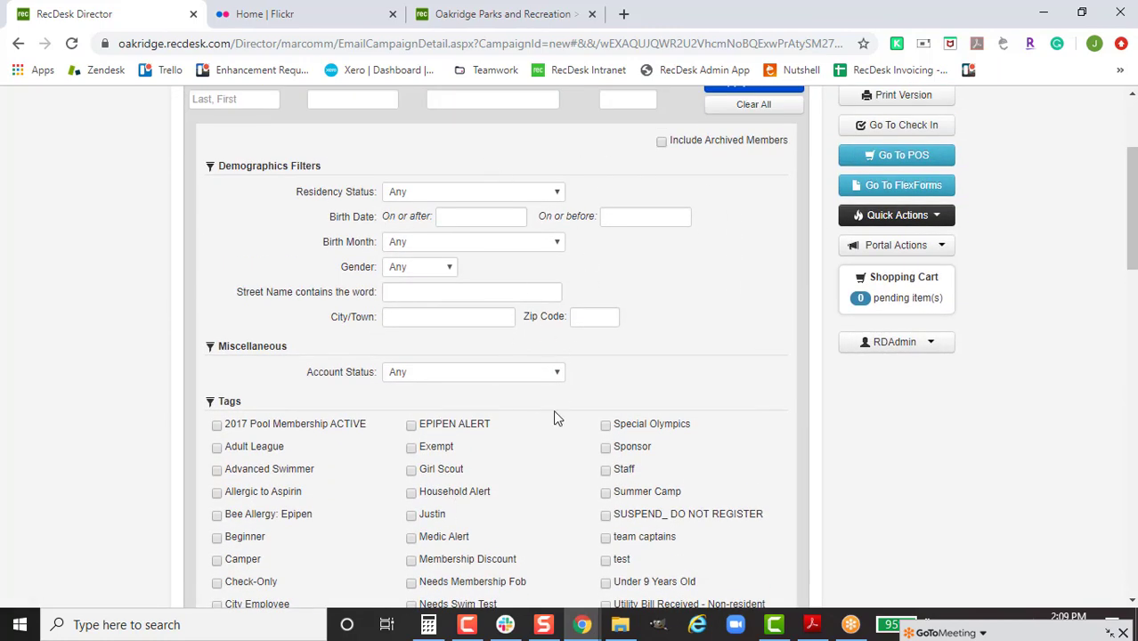
{"action": "left_click", "coordinate": [495, 191]}
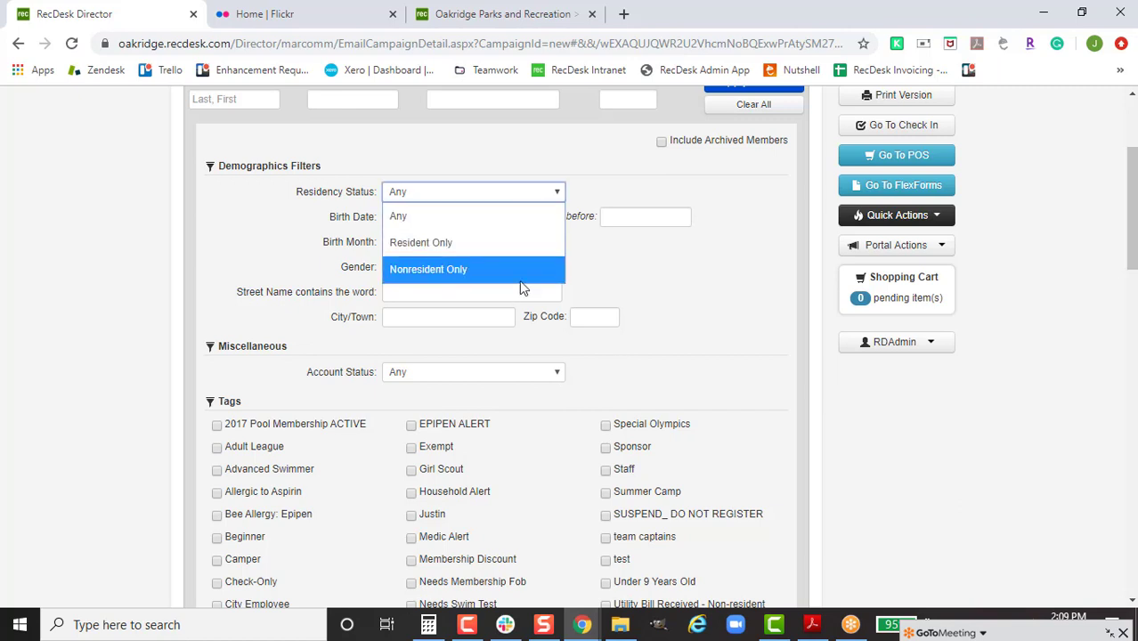
{"action": "left_click", "coordinate": [607, 271]}
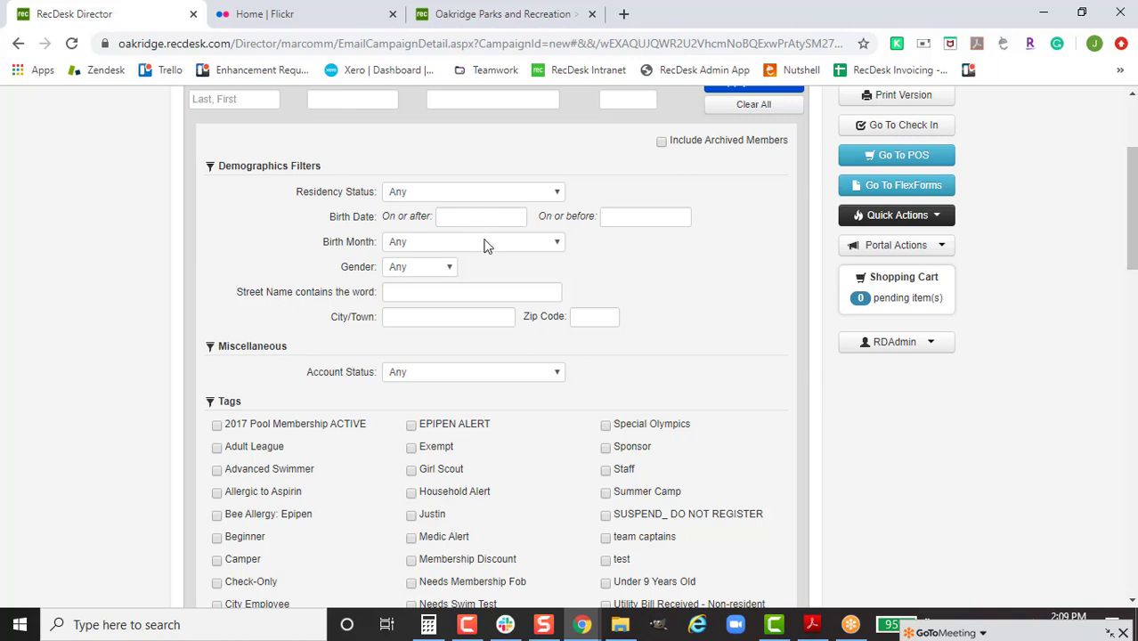
{"action": "left_click", "coordinate": [495, 244]}
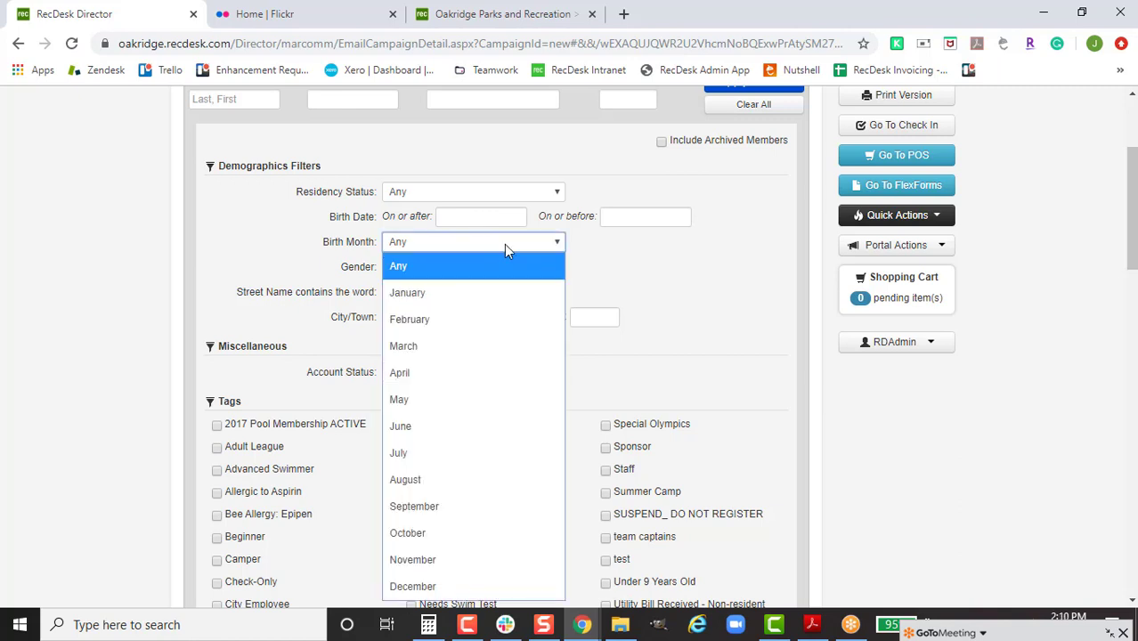
{"action": "left_click", "coordinate": [474, 427]}
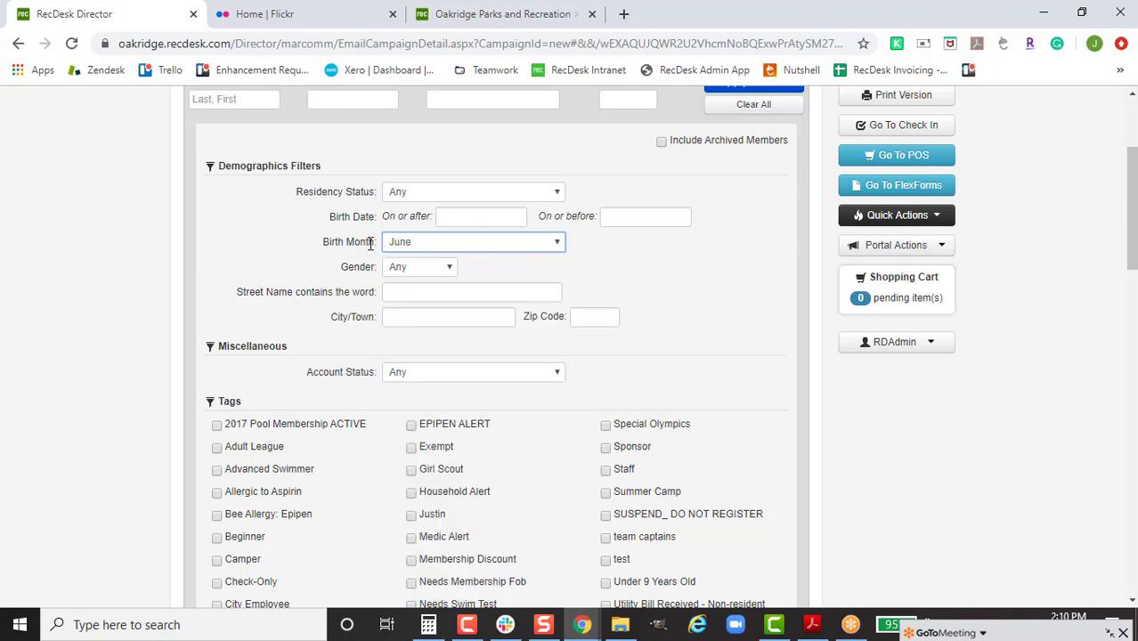
{"action": "scroll", "coordinate": [748, 227], "scroll_direction": "up", "scroll_amount": 2}
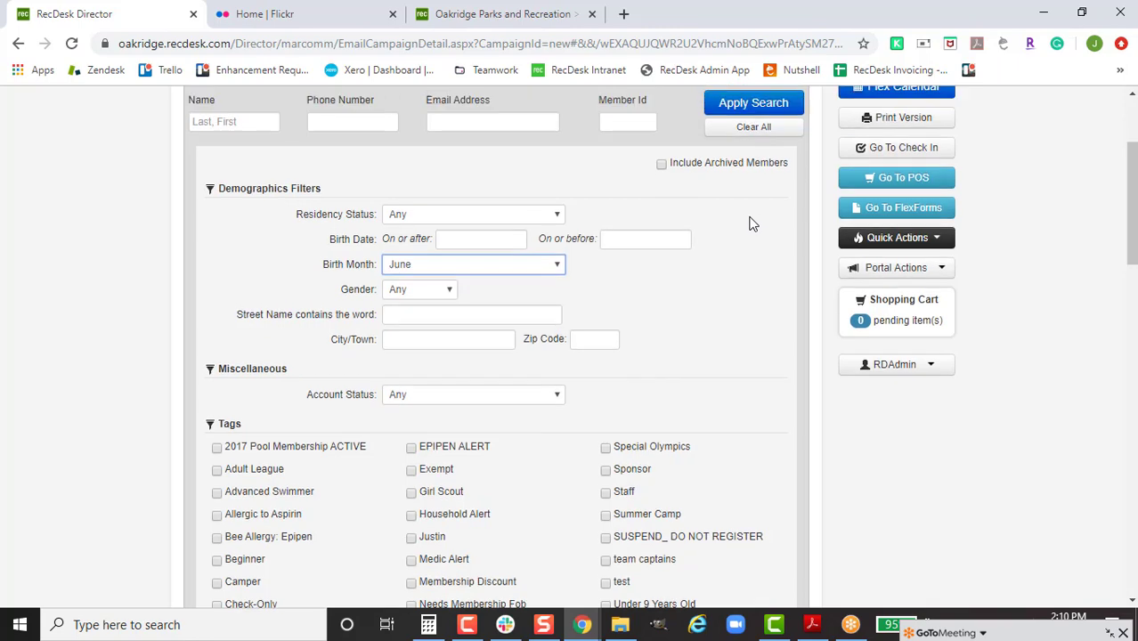
{"action": "left_click", "coordinate": [749, 246]}
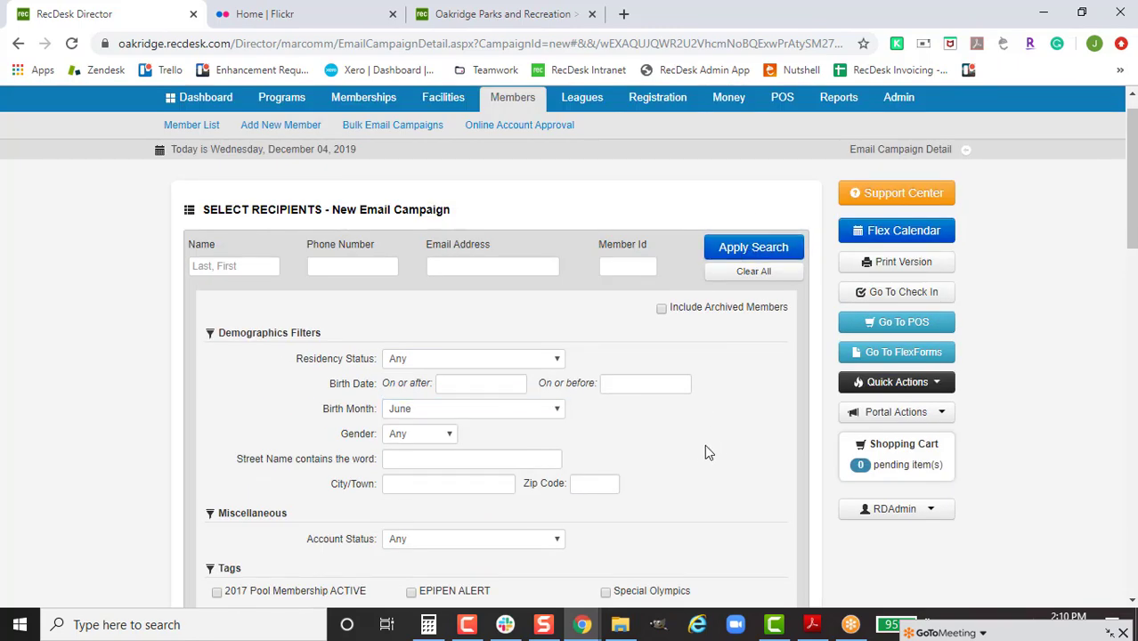
Step: Set Birth Month back to Any and move down to the Program Participation Filters
{"action": "scroll", "coordinate": [705, 445], "scroll_direction": "down", "scroll_amount": 6}
{"action": "scroll", "coordinate": [704, 455], "scroll_direction": "down", "scroll_amount": 7}
{"action": "scroll", "coordinate": [293, 589], "scroll_direction": "up", "scroll_amount": 1}
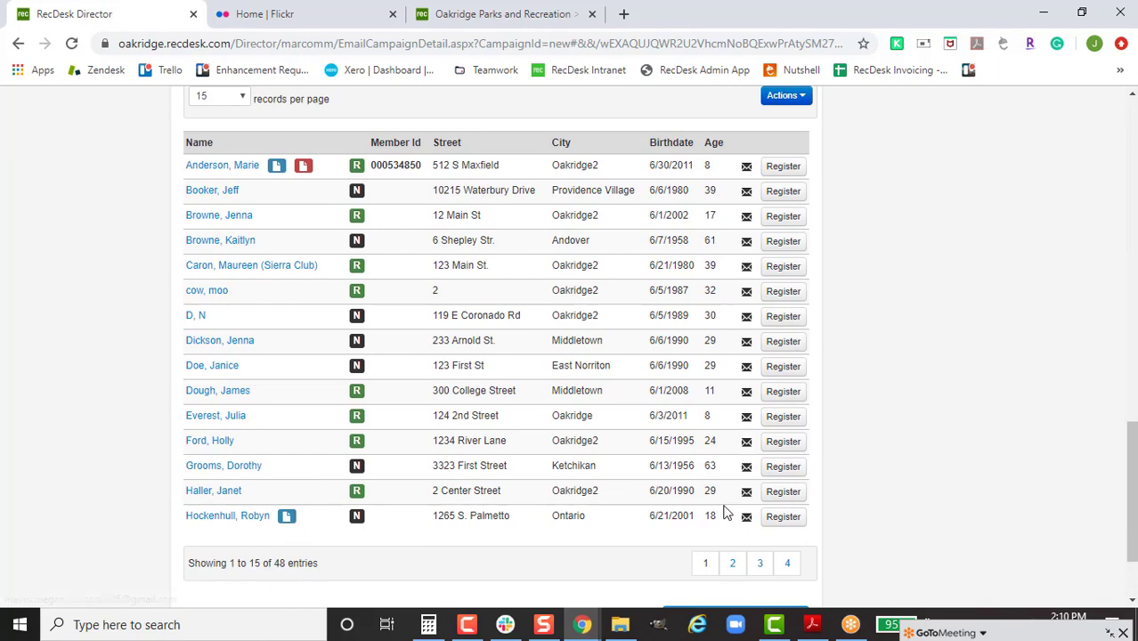
{"action": "scroll", "coordinate": [660, 355], "scroll_direction": "up", "scroll_amount": 5}
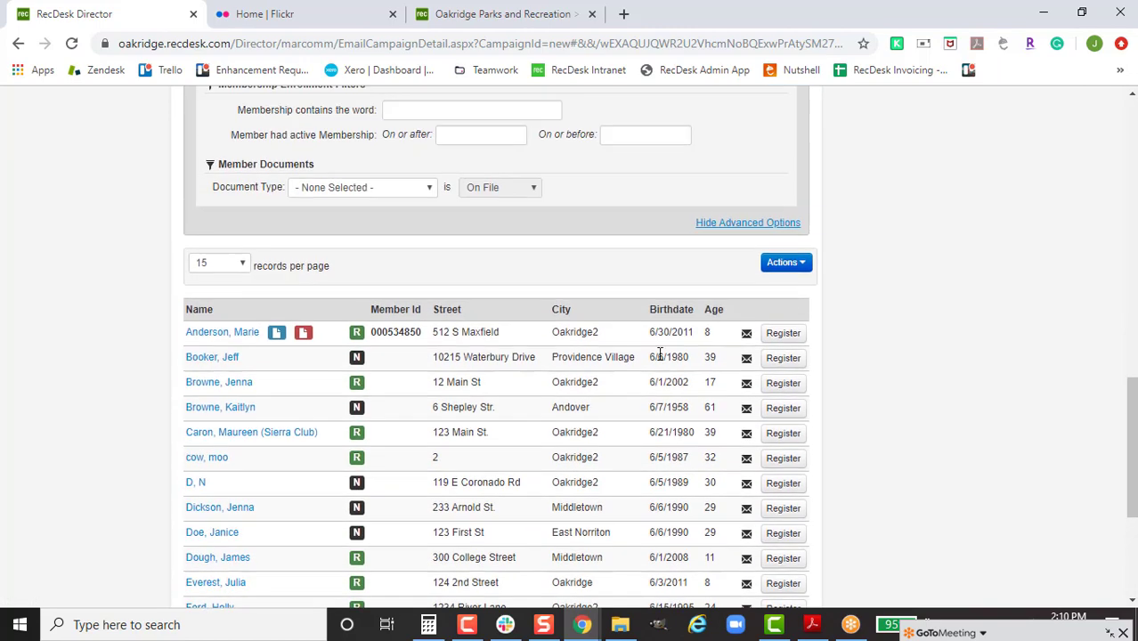
{"action": "scroll", "coordinate": [660, 354], "scroll_direction": "up", "scroll_amount": 6}
{"action": "left_click", "coordinate": [470, 248]}
{"action": "left_click", "coordinate": [464, 266]}
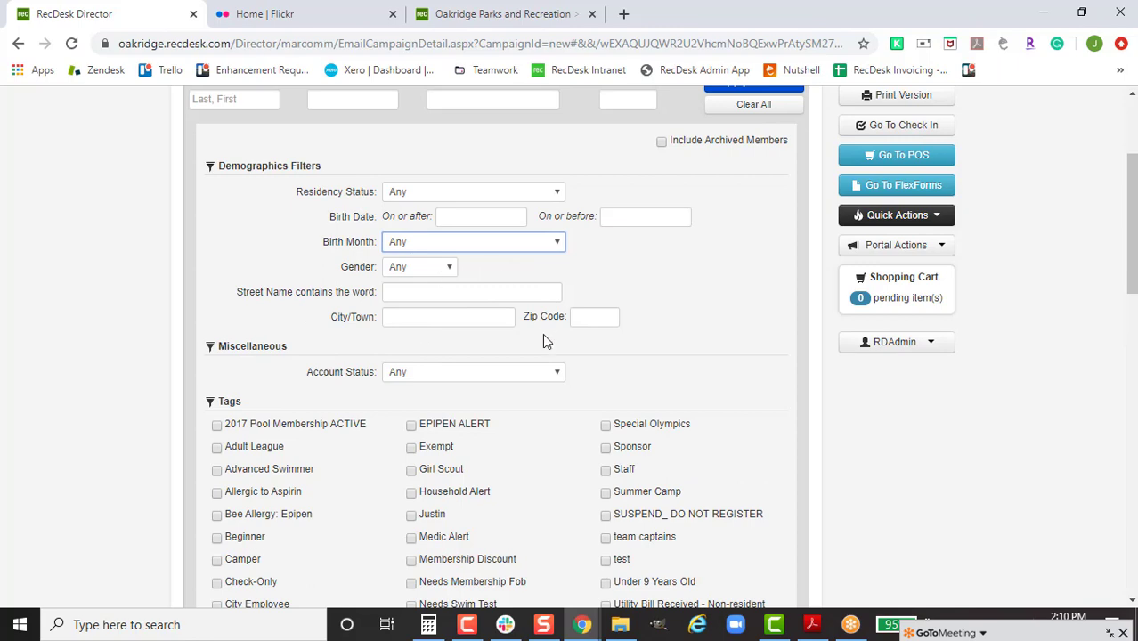
{"action": "scroll", "coordinate": [651, 350], "scroll_direction": "down", "scroll_amount": 1}
{"action": "scroll", "coordinate": [596, 339], "scroll_direction": "down", "scroll_amount": 1}
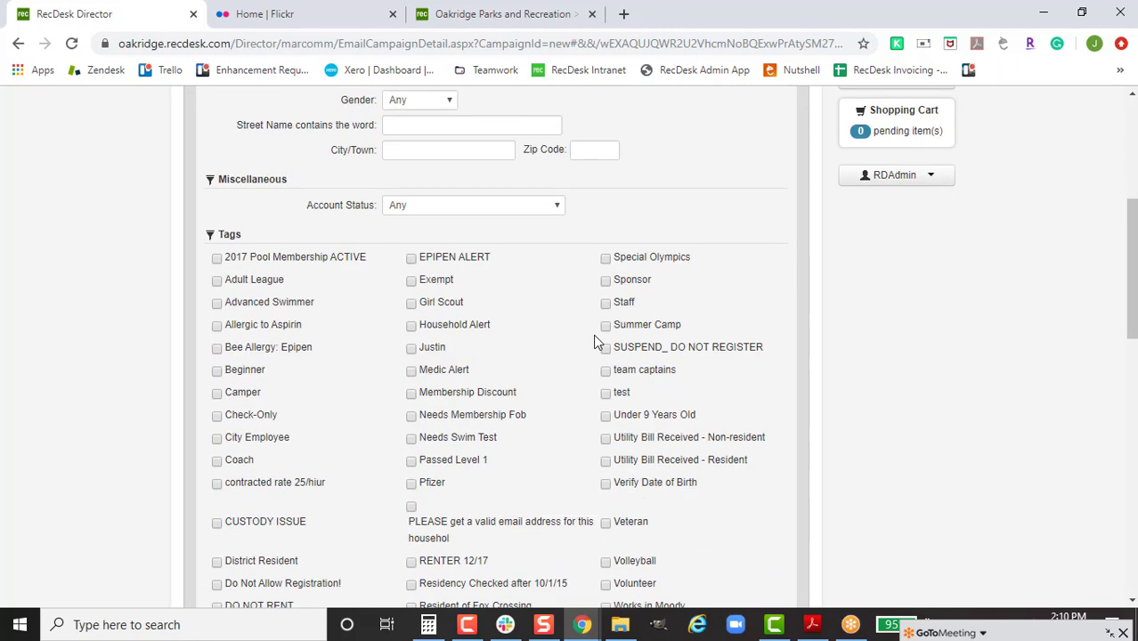
{"action": "scroll", "coordinate": [589, 335], "scroll_direction": "down", "scroll_amount": 2}
{"action": "scroll", "coordinate": [590, 335], "scroll_direction": "up", "scroll_amount": 1}
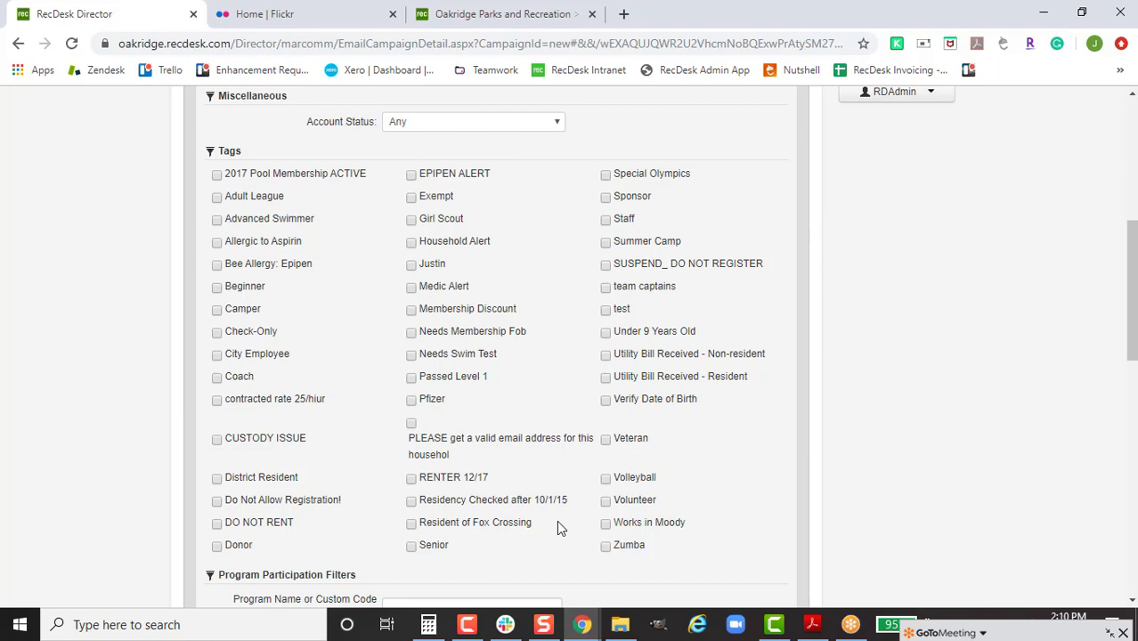
{"action": "scroll", "coordinate": [552, 429], "scroll_direction": "down", "scroll_amount": 3}
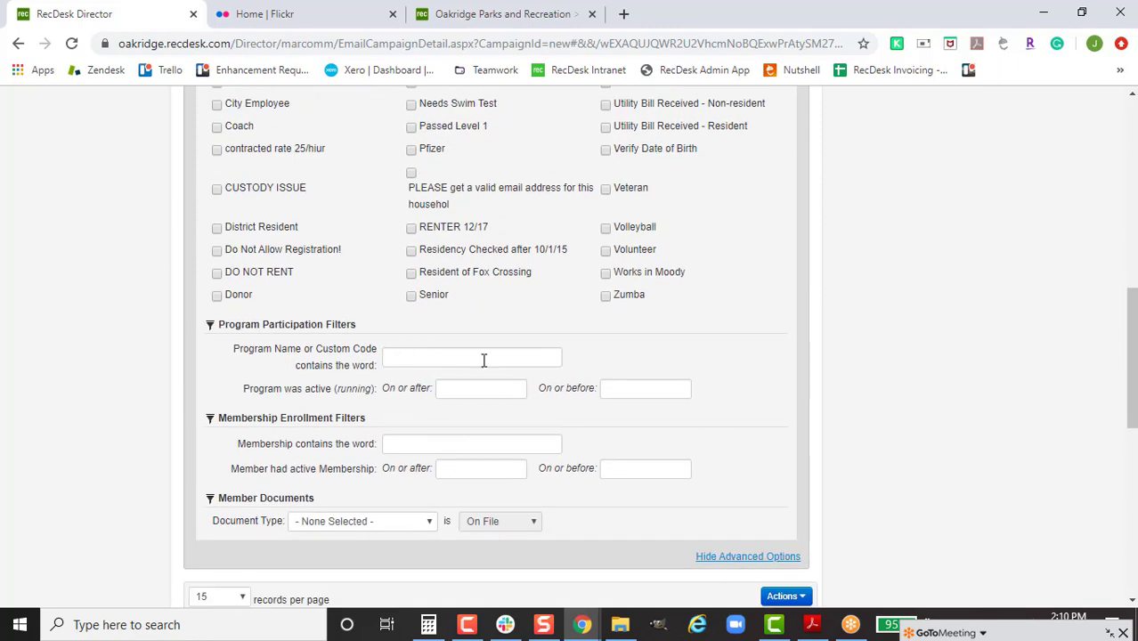
Step: Filter by programs containing 'basketball' active from 01/01/2019 to 12/31/2019
{"action": "left_click", "coordinate": [421, 358]}
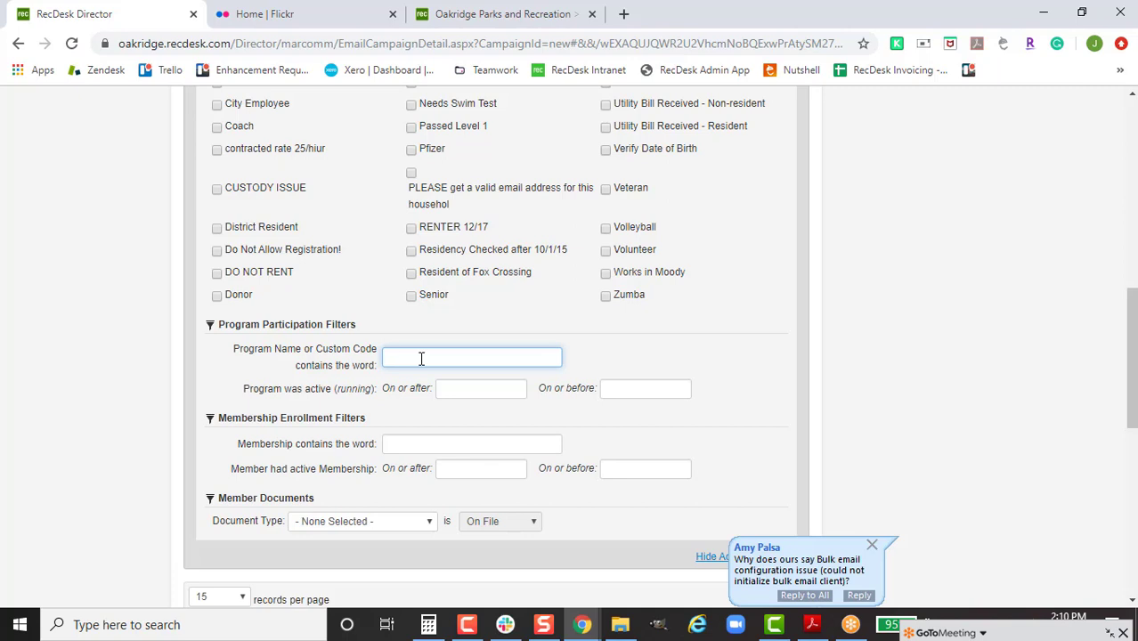
{"action": "type", "text": "basketball"}
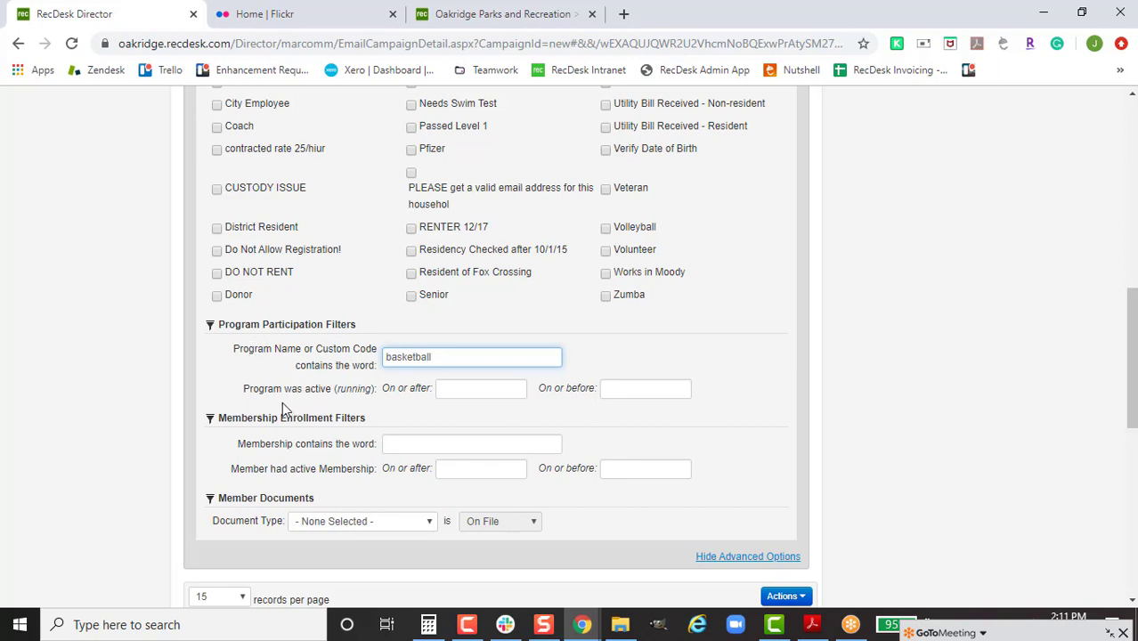
{"action": "left_click", "coordinate": [504, 389]}
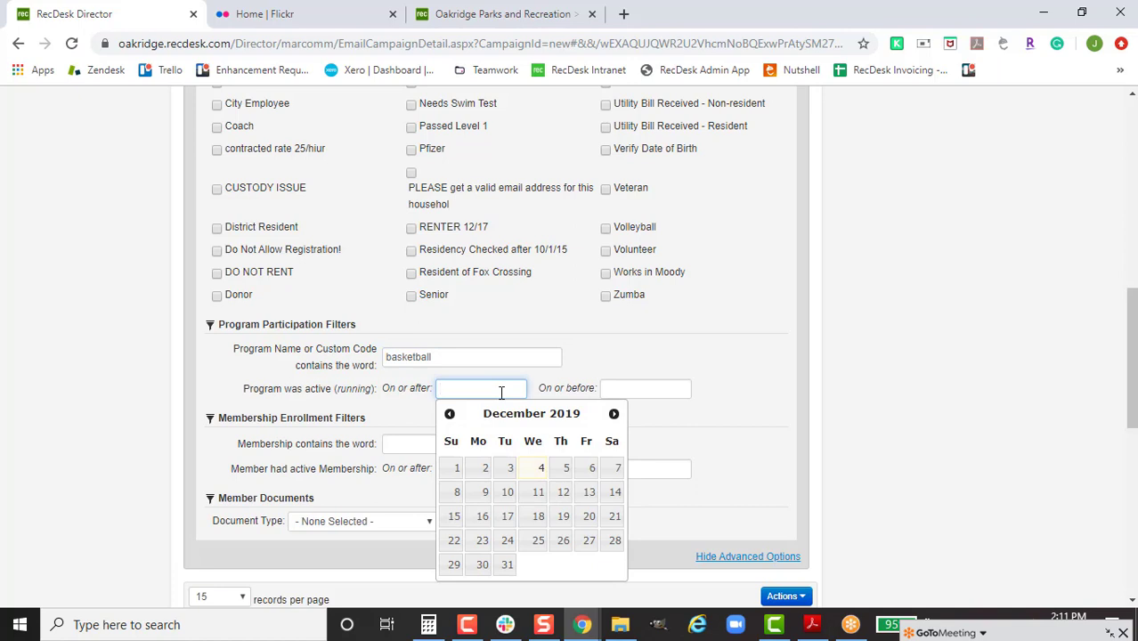
{"action": "type", "text": "1/1/2019"}
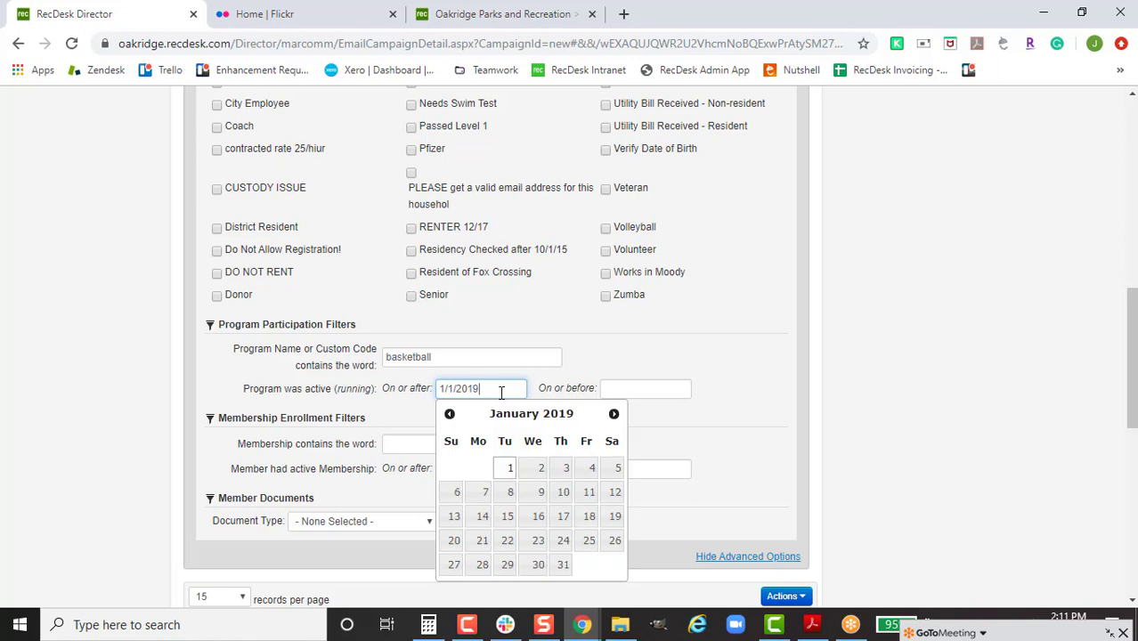
{"action": "left_click", "coordinate": [504, 471]}
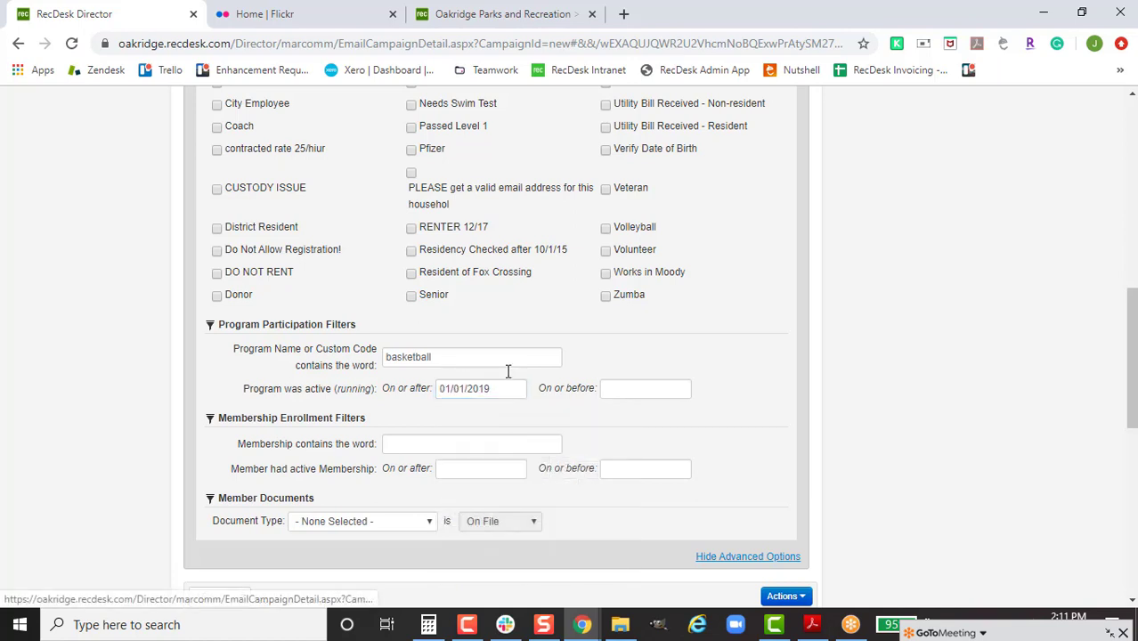
{"action": "left_click", "coordinate": [660, 391]}
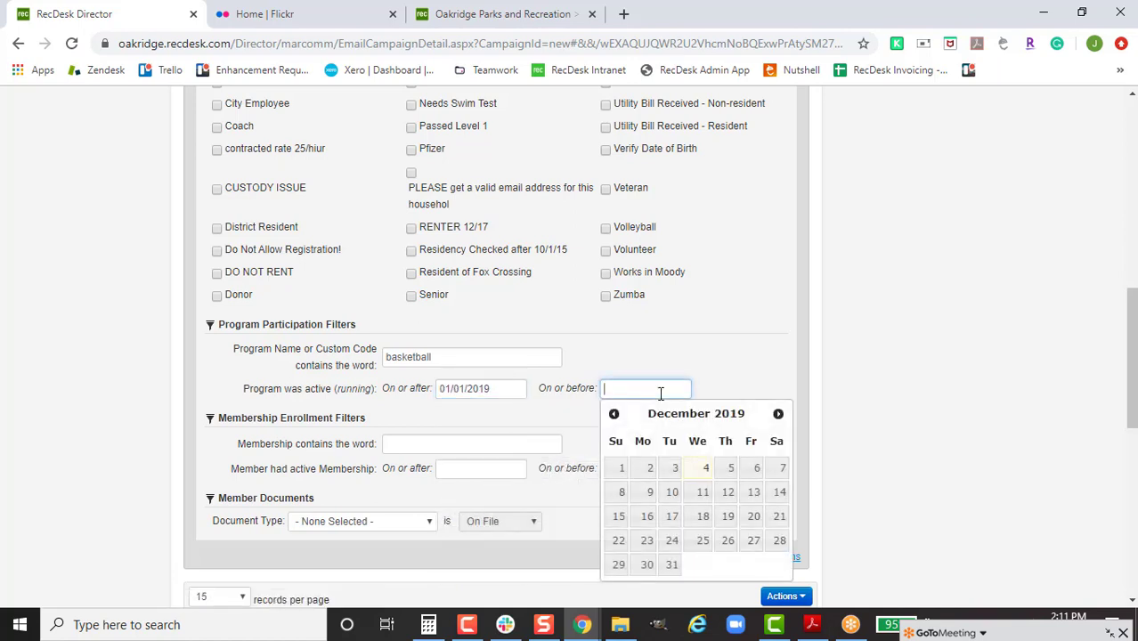
{"action": "left_click", "coordinate": [669, 564]}
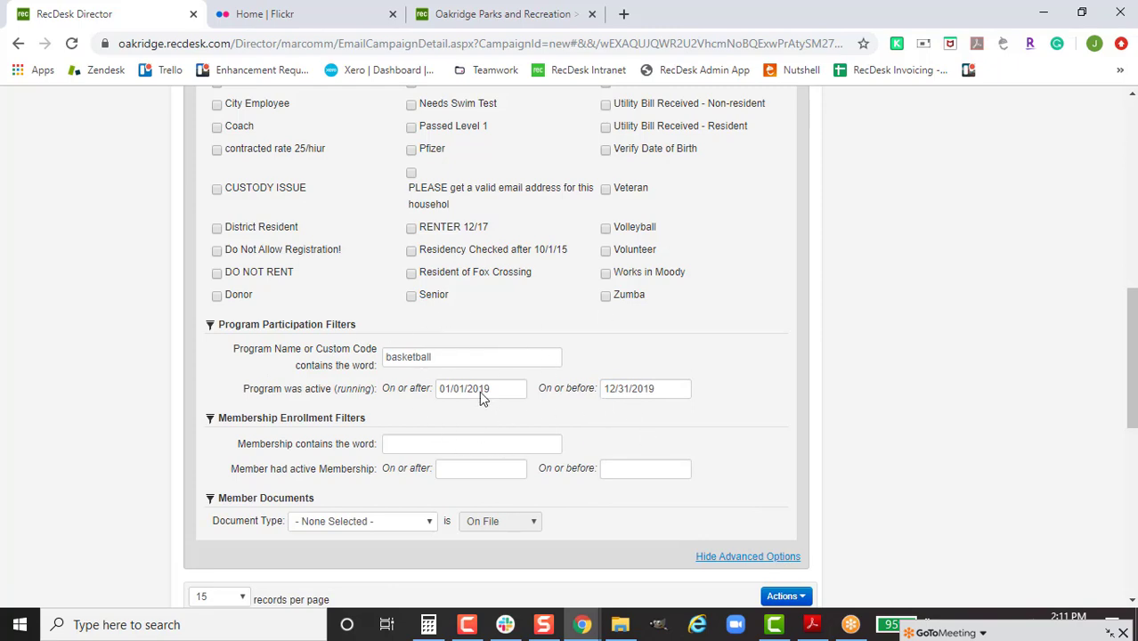
Step: Scroll through the basketball search results to the pagination showing 89 entries
{"action": "scroll", "coordinate": [740, 396], "scroll_direction": "up", "scroll_amount": 8}
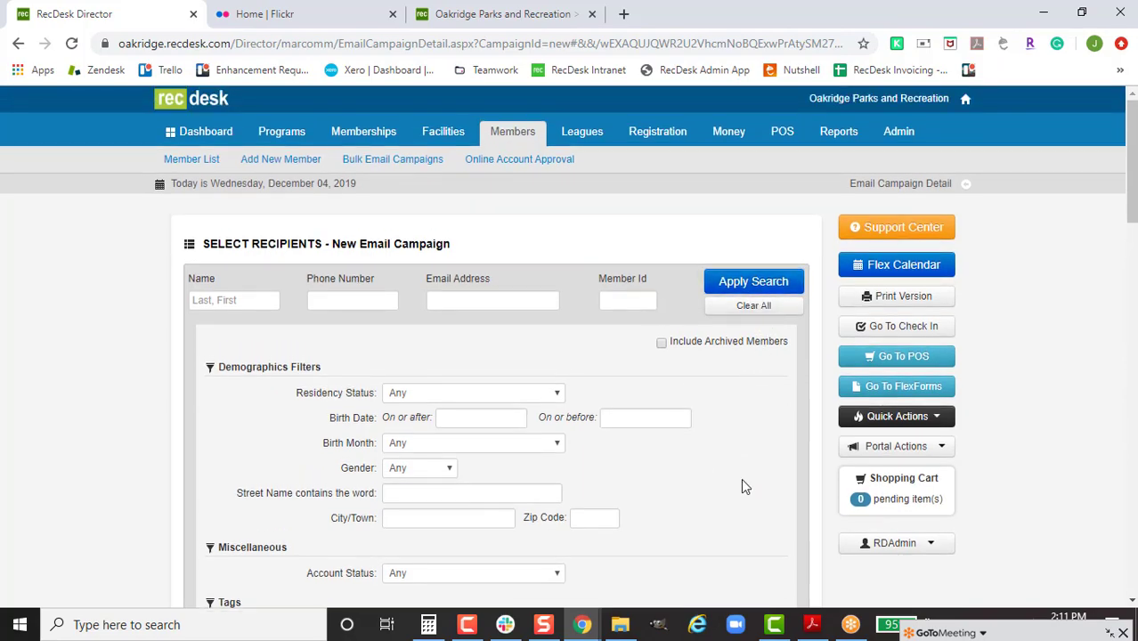
{"action": "scroll", "coordinate": [741, 478], "scroll_direction": "down", "scroll_amount": 3}
{"action": "scroll", "coordinate": [742, 481], "scroll_direction": "down", "scroll_amount": 15}
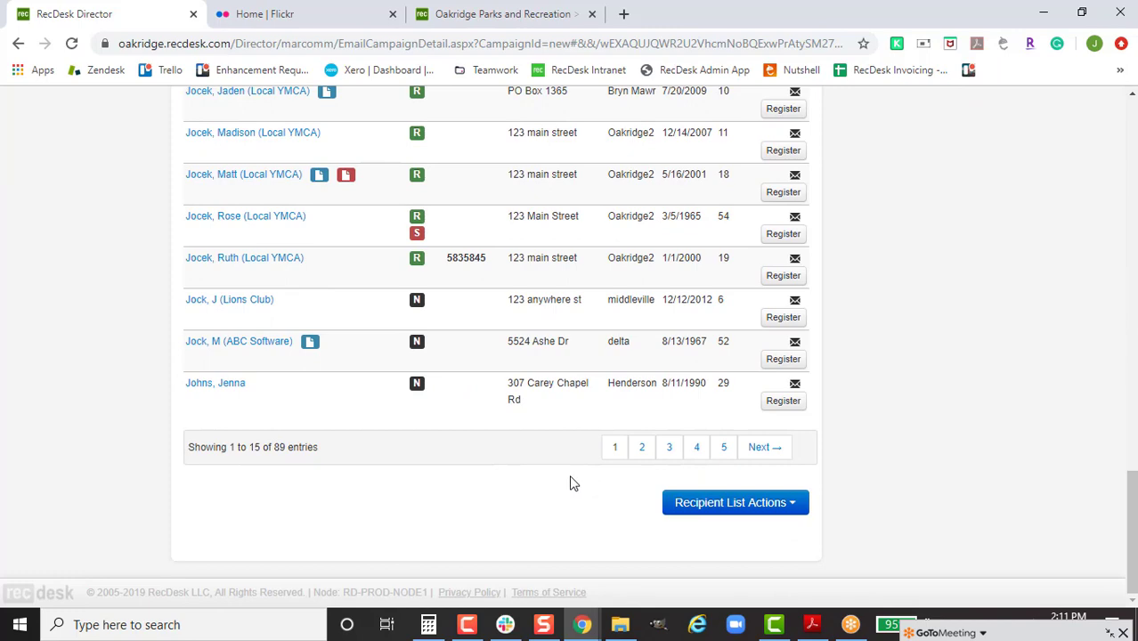
{"action": "scroll", "coordinate": [592, 467], "scroll_direction": "up", "scroll_amount": 3}
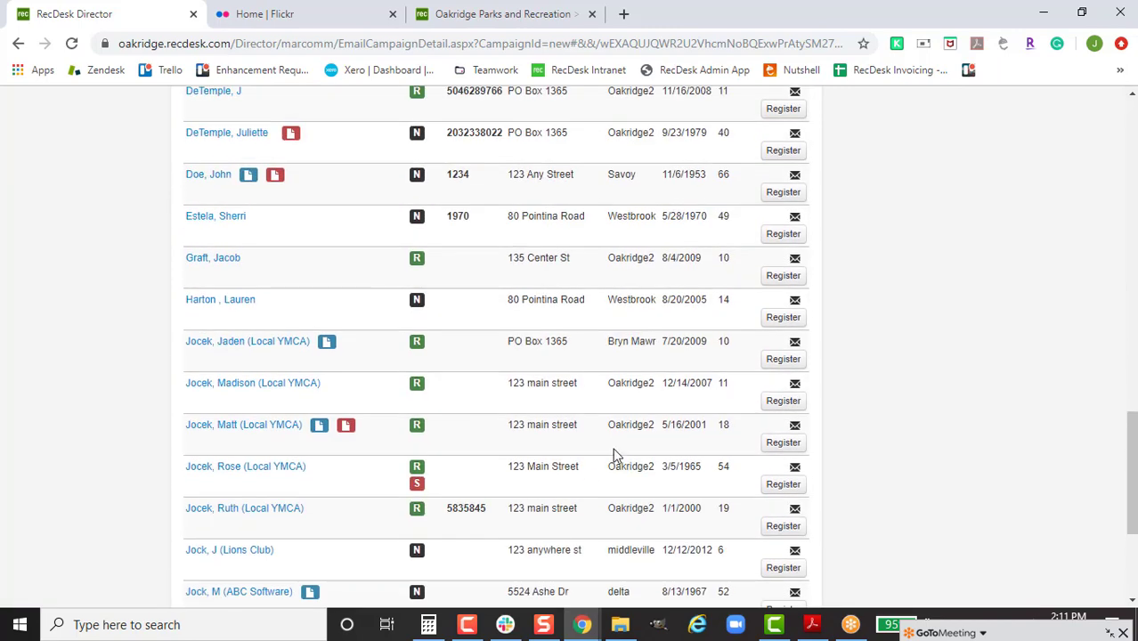
{"action": "scroll", "coordinate": [613, 448], "scroll_direction": "up", "scroll_amount": 7}
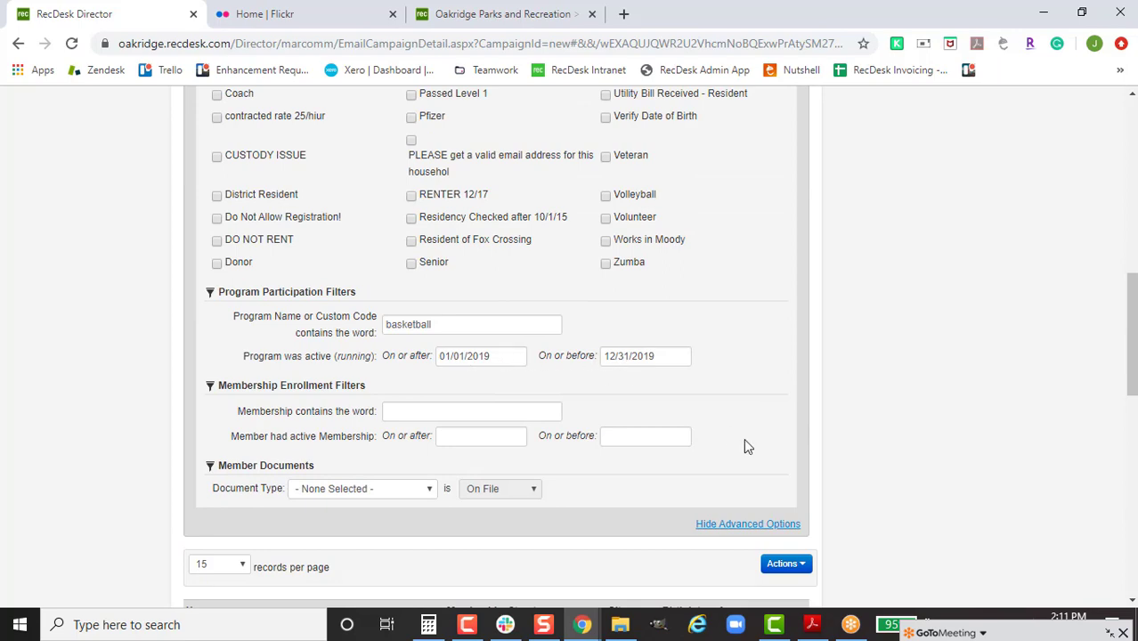
{"action": "scroll", "coordinate": [745, 444], "scroll_direction": "down", "scroll_amount": 7}
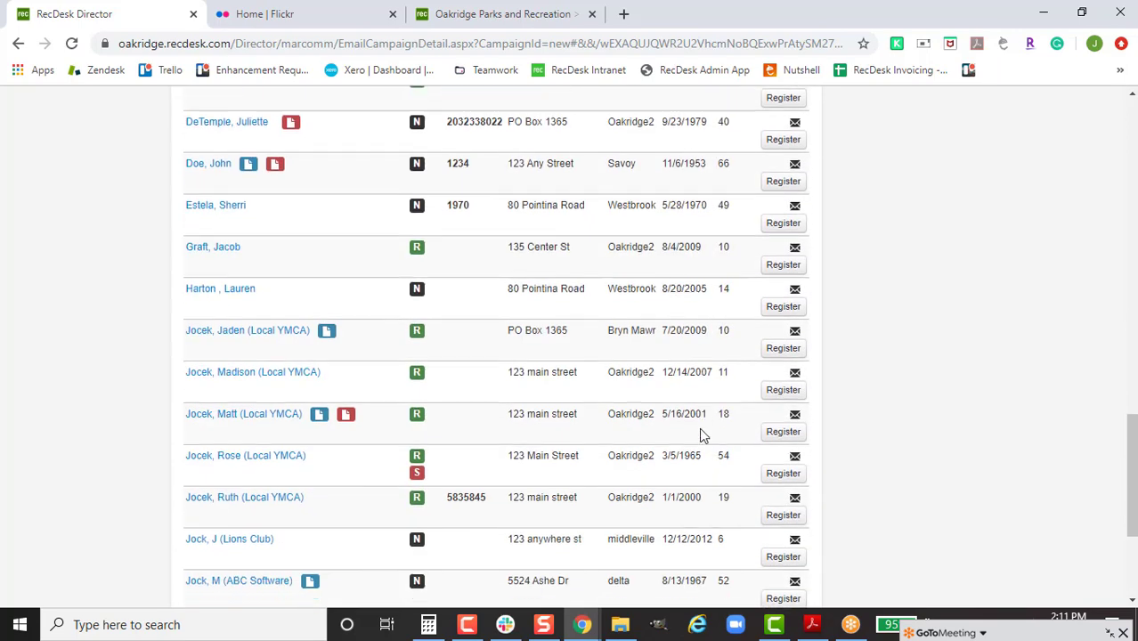
{"action": "scroll", "coordinate": [699, 426], "scroll_direction": "down", "scroll_amount": 3}
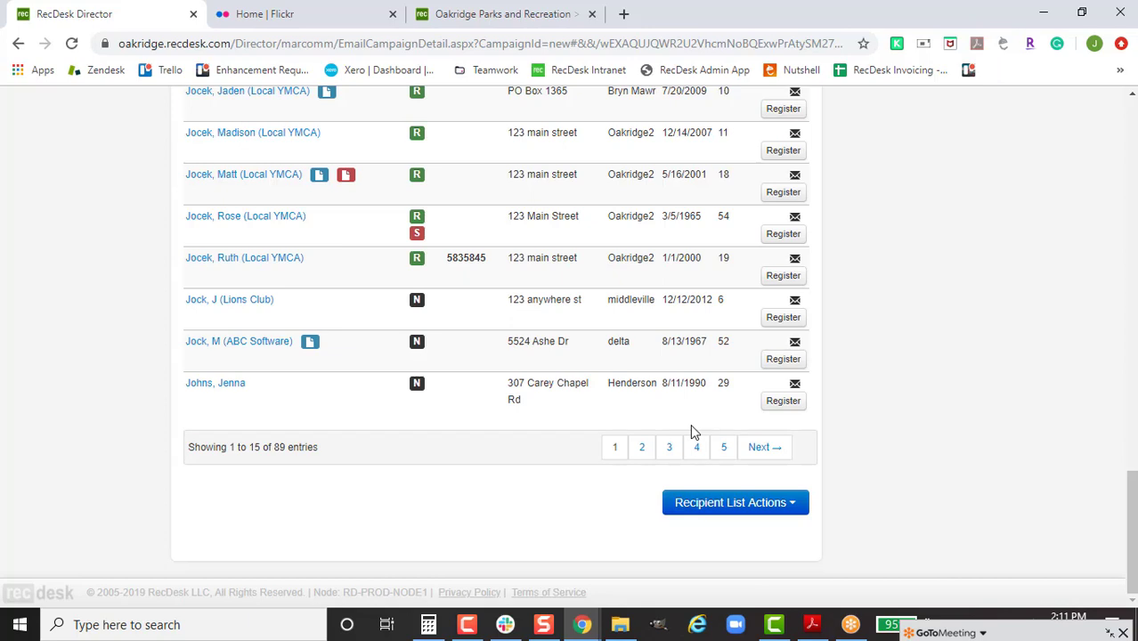
Step: Add the basketball members' email addresses as recipients, giving 47 unique addresses
{"action": "left_click", "coordinate": [1012, 632]}
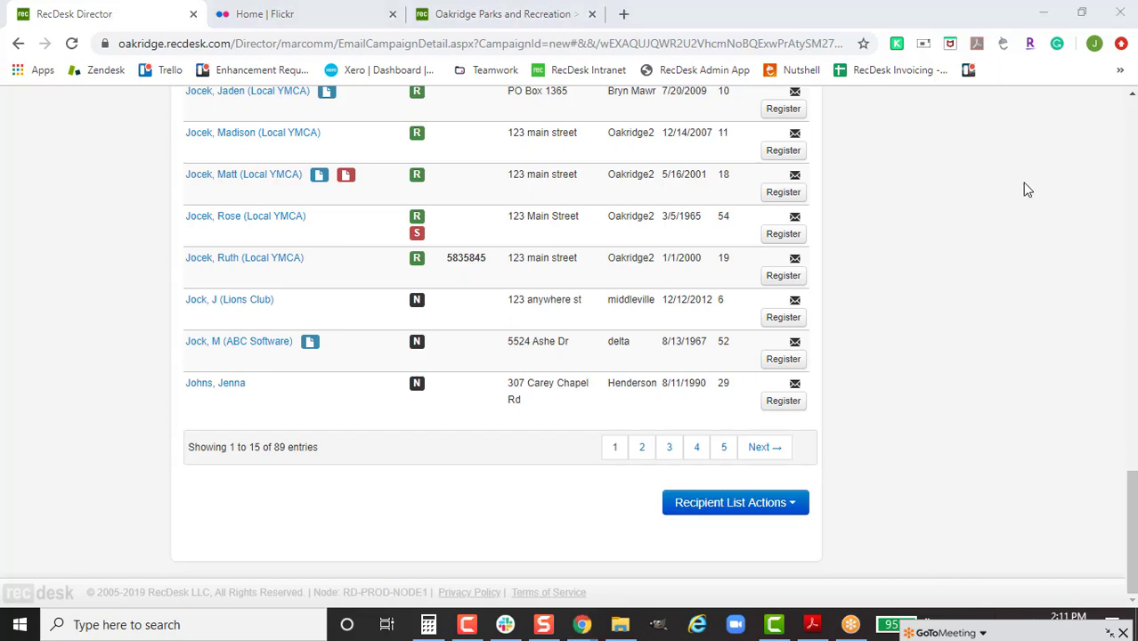
{"action": "scroll", "coordinate": [1003, 577], "scroll_direction": "down", "scroll_amount": 5}
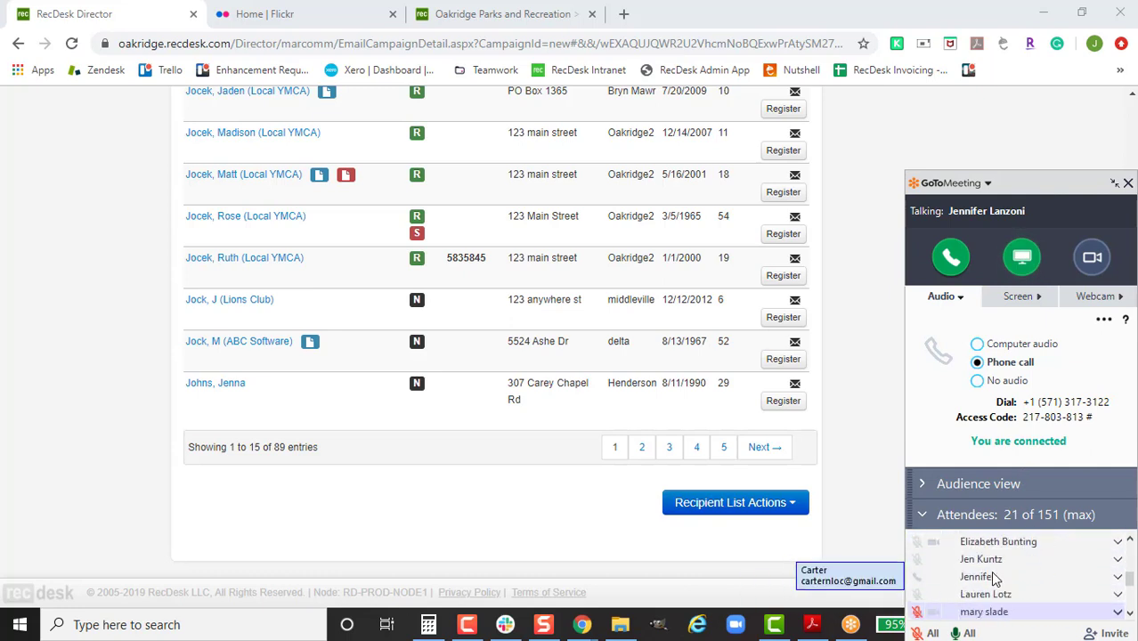
{"action": "scroll", "coordinate": [939, 599], "scroll_direction": "up", "scroll_amount": 3}
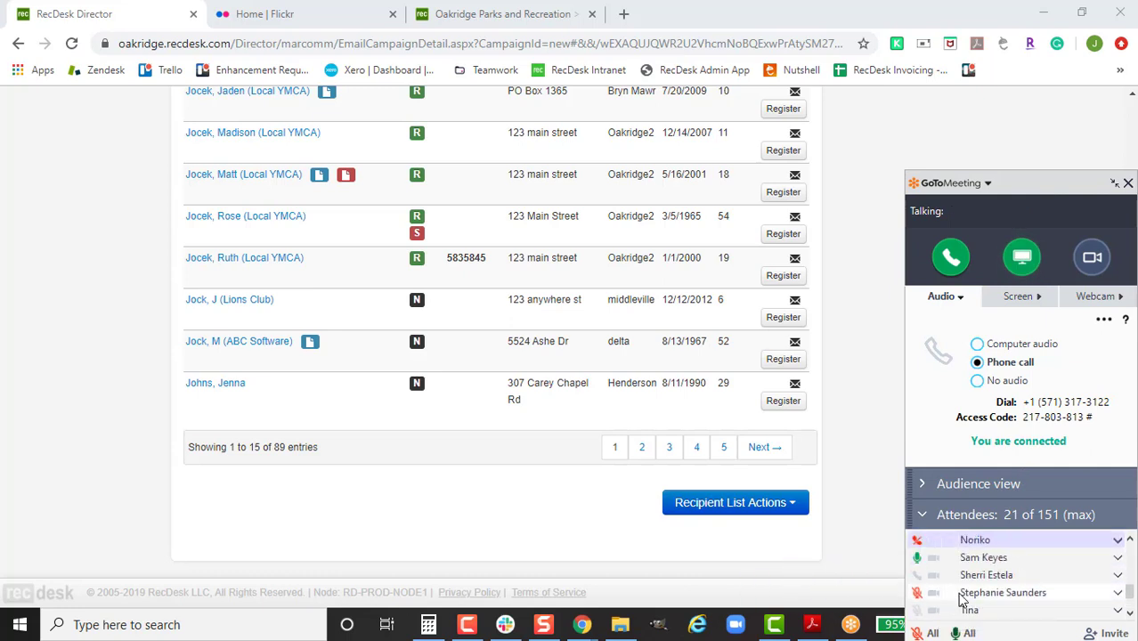
{"action": "scroll", "coordinate": [1006, 577], "scroll_direction": "down", "scroll_amount": 3}
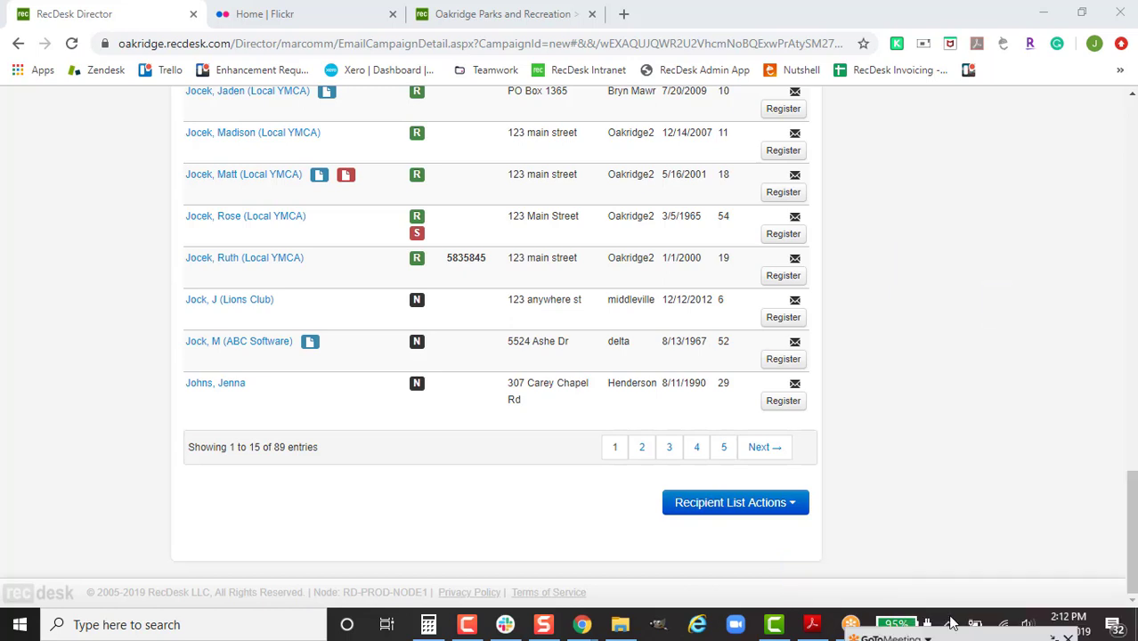
{"action": "left_click", "coordinate": [764, 504]}
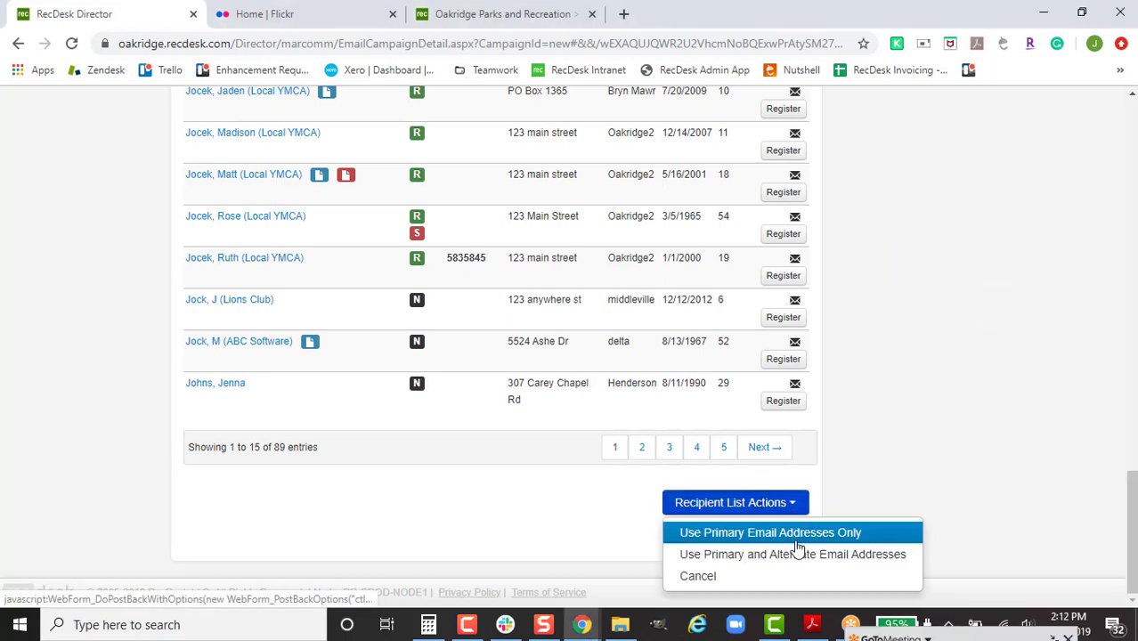
{"action": "left_click", "coordinate": [854, 555]}
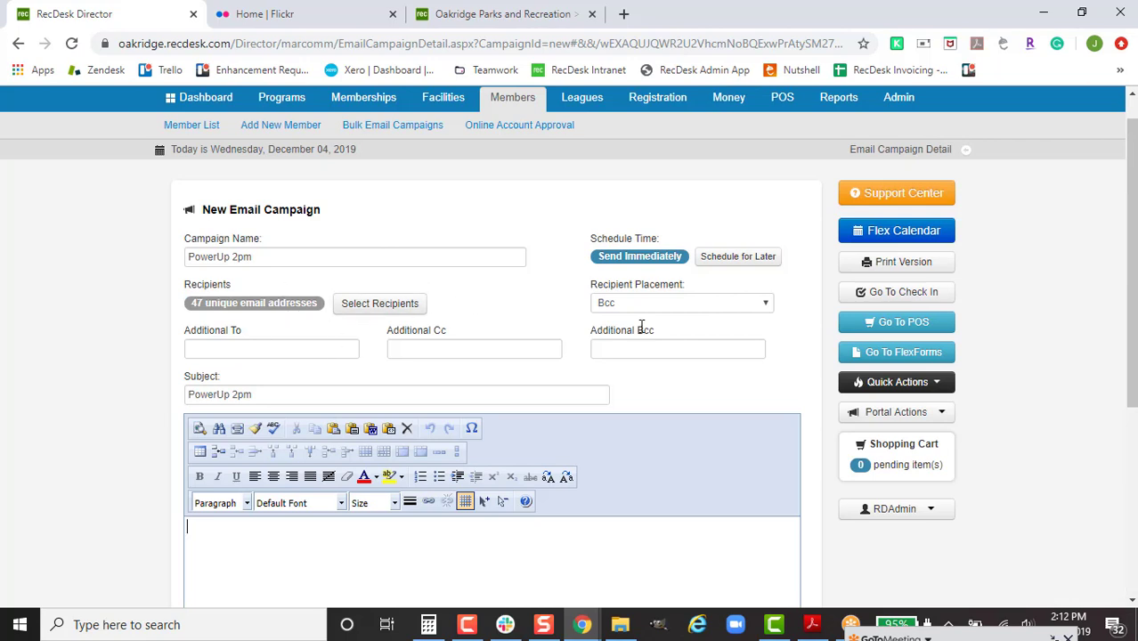
Step: Place the 47 campaign recipients in Bcc
{"action": "left_click", "coordinate": [674, 307]}
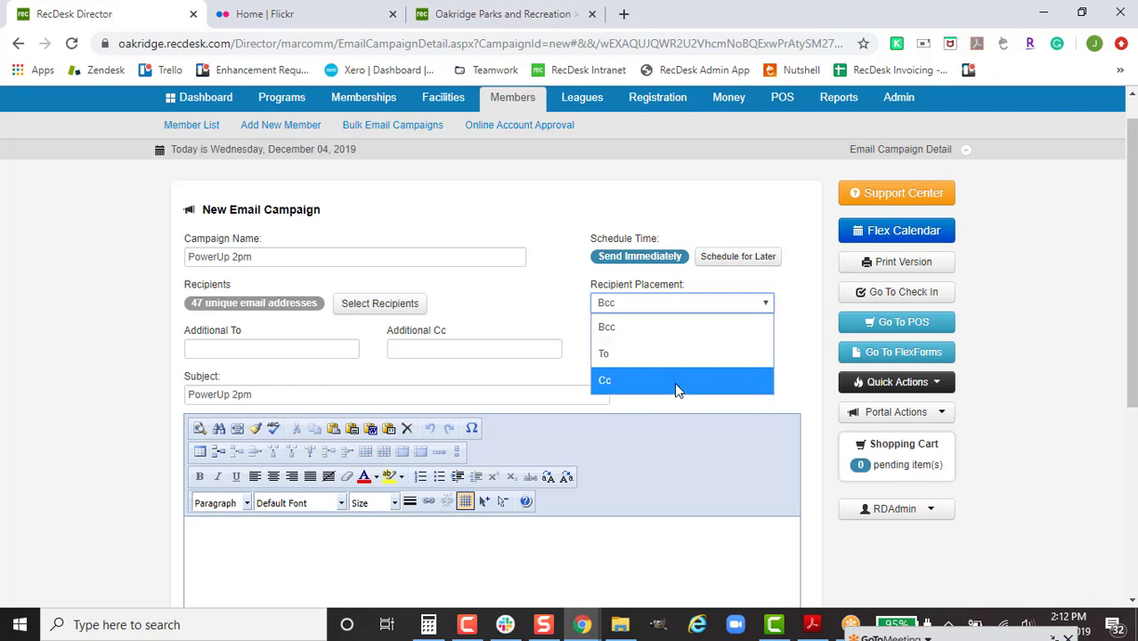
{"action": "left_click", "coordinate": [614, 327]}
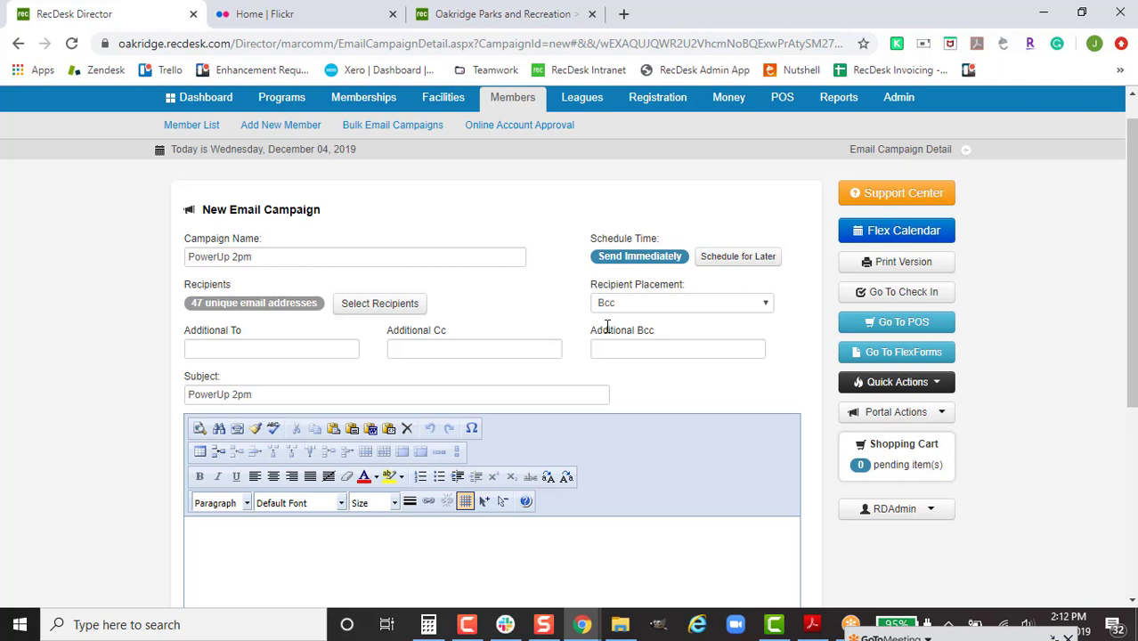
{"action": "scroll", "coordinate": [605, 427], "scroll_direction": "down", "scroll_amount": 1}
{"action": "scroll", "coordinate": [605, 418], "scroll_direction": "down", "scroll_amount": 1}
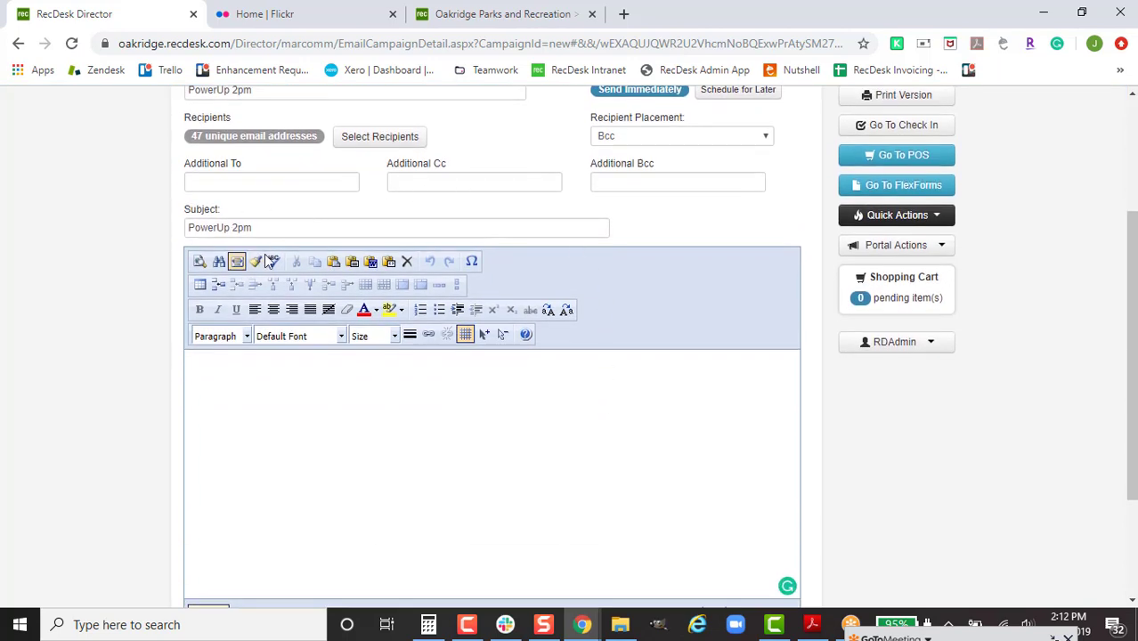
Step: Type 'Happy holidays!' into the empty message body, leaving the font and size unchanged
{"action": "scroll", "coordinate": [238, 233], "scroll_direction": "down", "scroll_amount": 1}
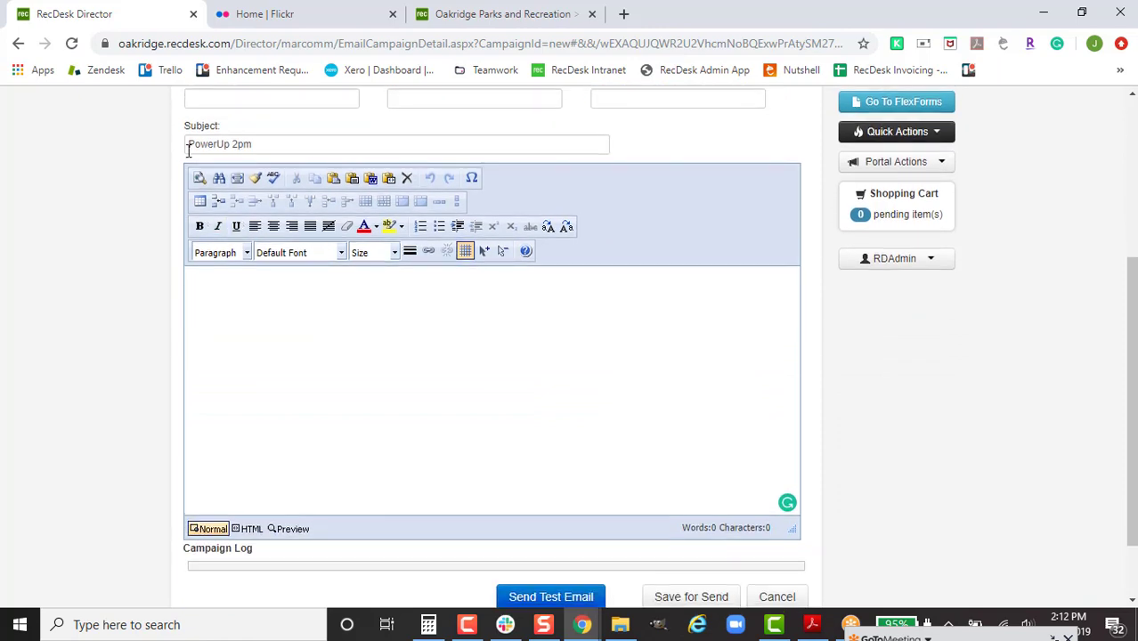
{"action": "left_click", "coordinate": [401, 336]}
{"action": "type", "text": "Happy holidays!"}
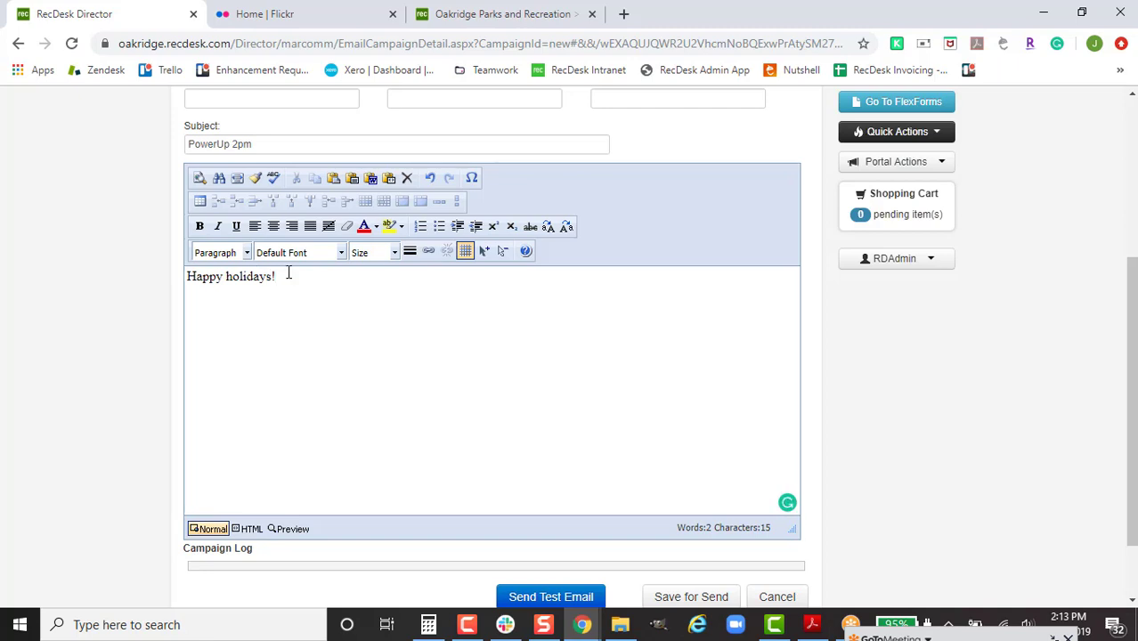
{"action": "left_click", "coordinate": [316, 257]}
{"action": "left_click", "coordinate": [372, 254]}
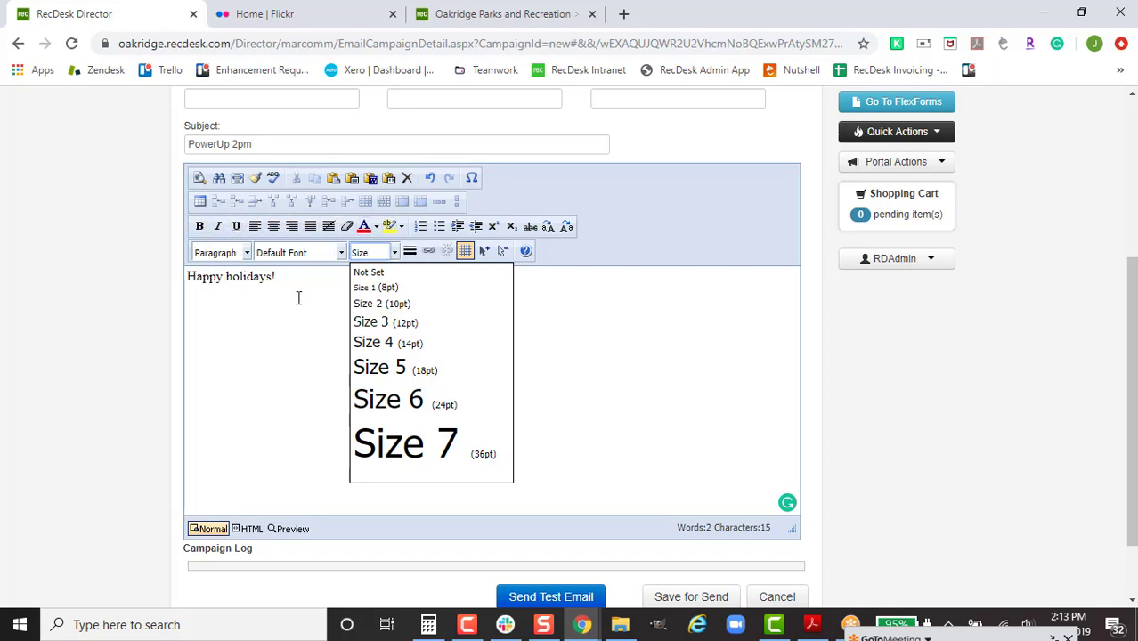
{"action": "left_click", "coordinate": [298, 297]}
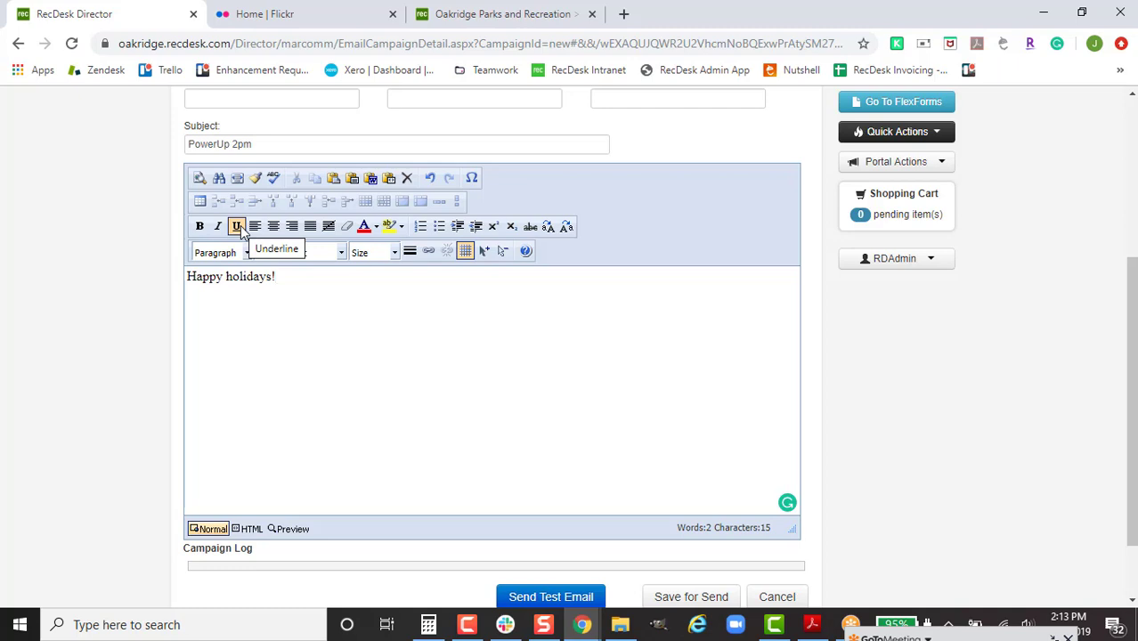
Step: Centre the 'Happy holidays!' greeting and start a new line below it
{"action": "left_click_drag", "start_coordinate": [309, 291], "coordinate": [54, 262]}
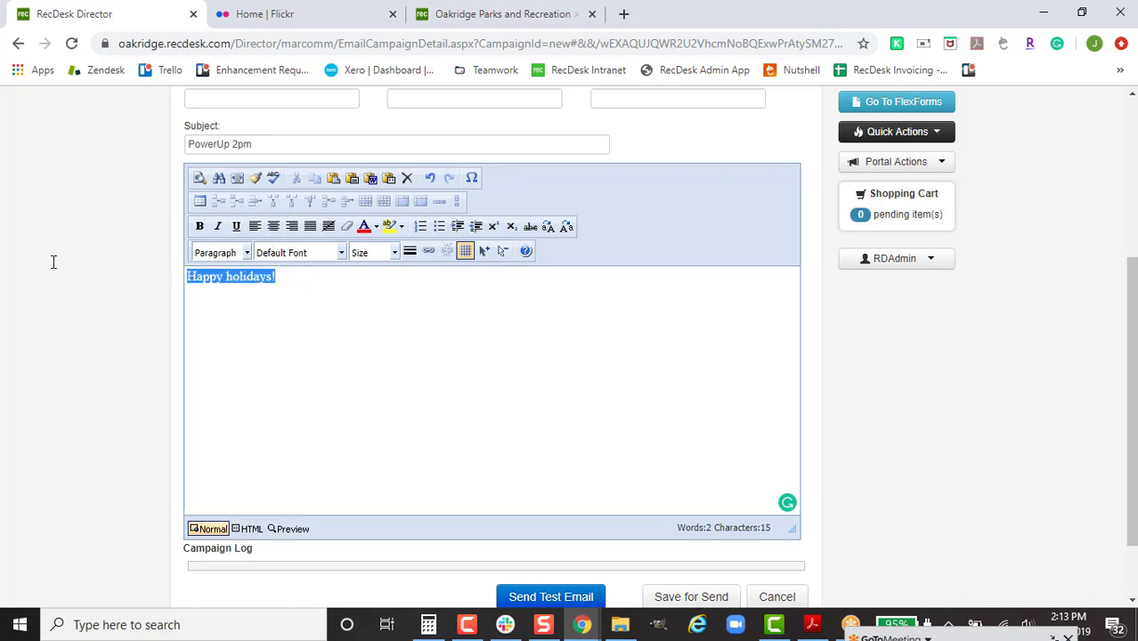
{"action": "left_click", "coordinate": [273, 227]}
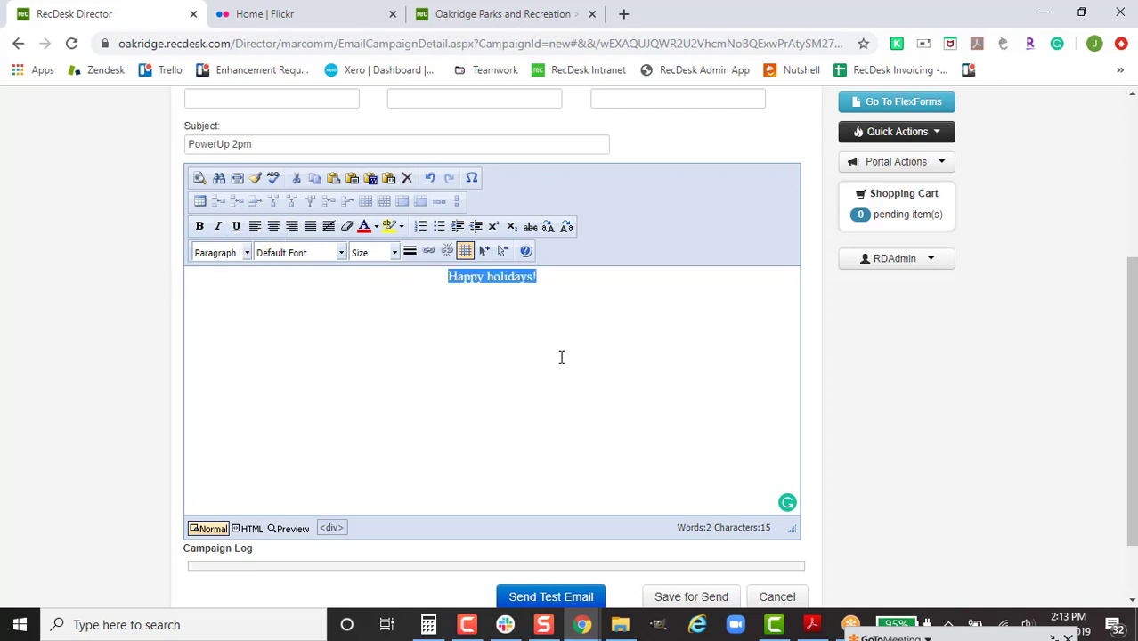
{"action": "left_click", "coordinate": [590, 292]}
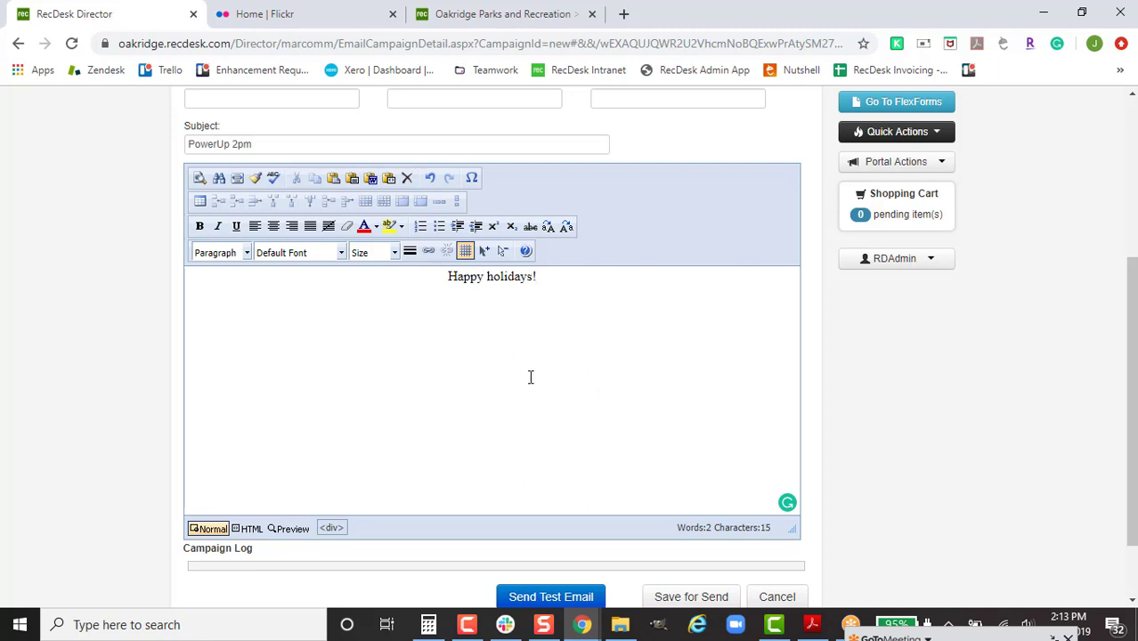
{"action": "key", "text": "Return"}
{"action": "left_click", "coordinate": [481, 15]}
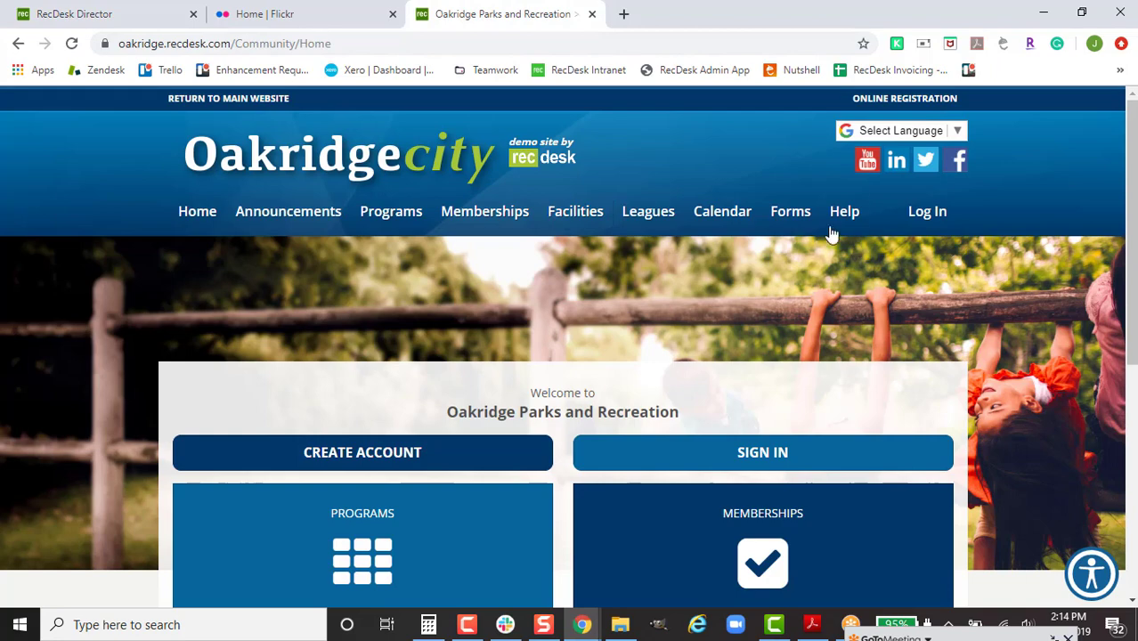
Step: Open SpringSummer 2019.pdf from the Oakridge Forms page, copy its URL, and return to the email body
{"action": "left_click", "coordinate": [801, 223]}
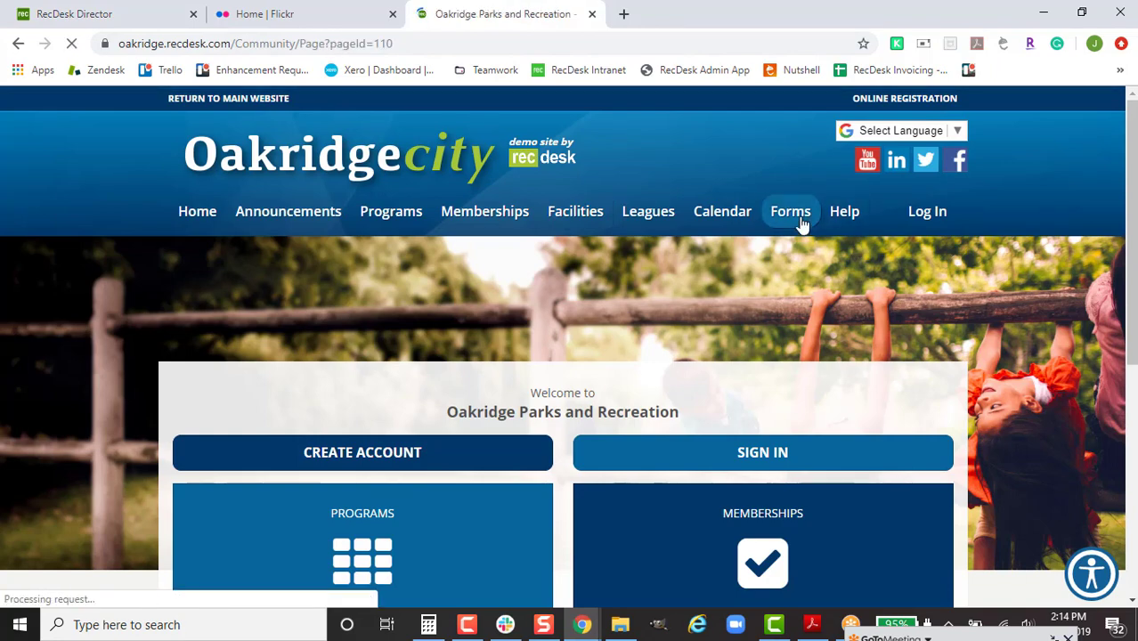
{"action": "scroll", "coordinate": [396, 440], "scroll_direction": "down", "scroll_amount": 3}
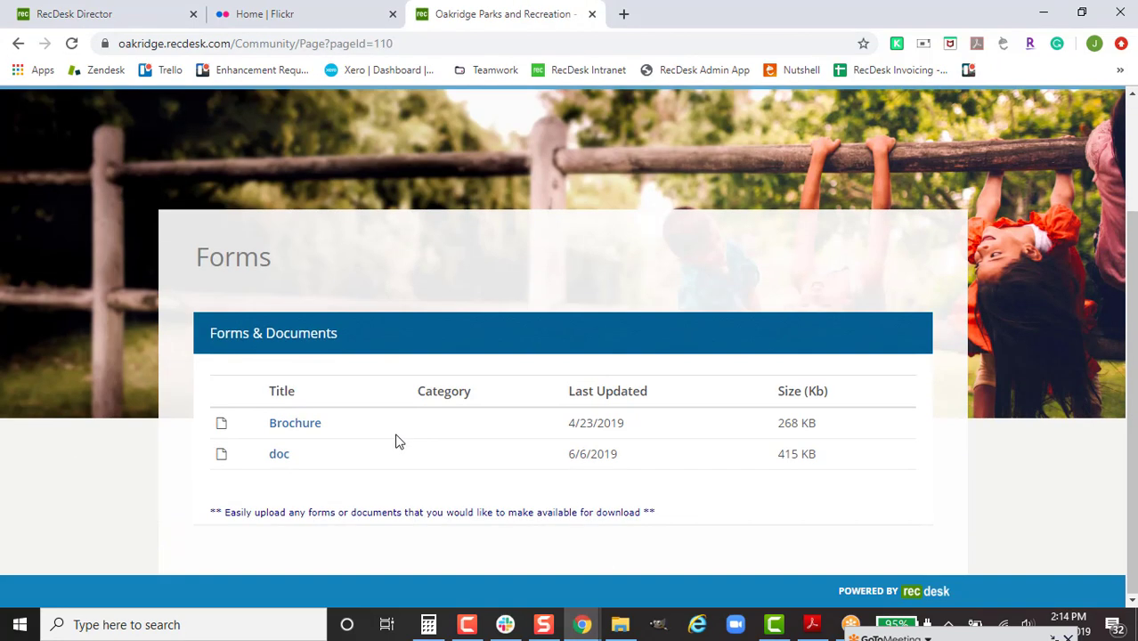
{"action": "left_click", "coordinate": [283, 458]}
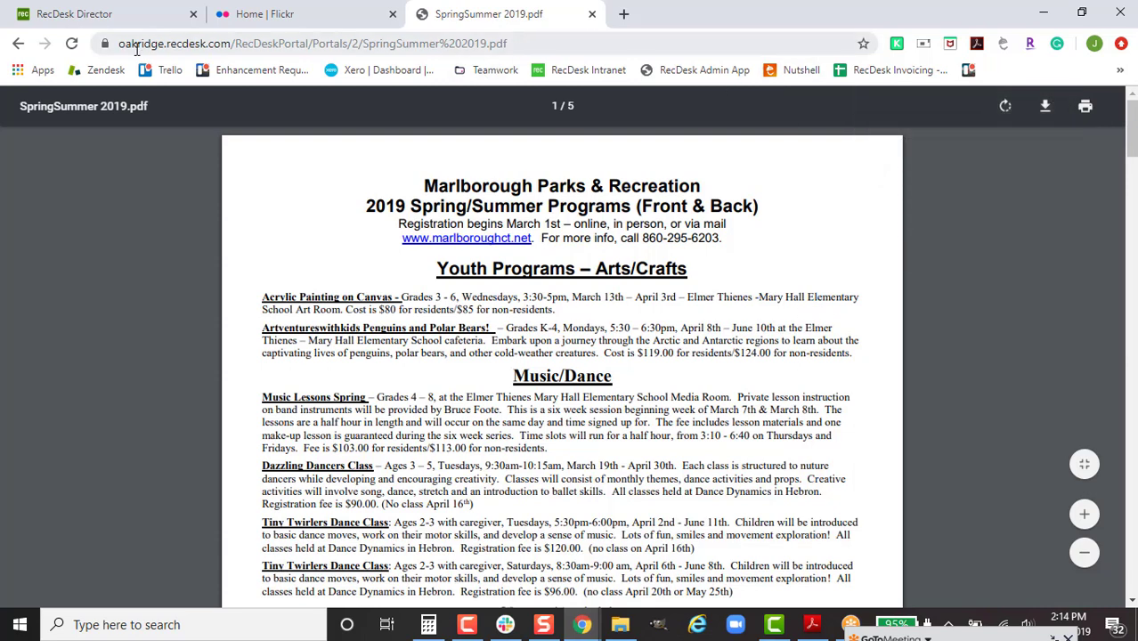
{"action": "left_click", "coordinate": [472, 43]}
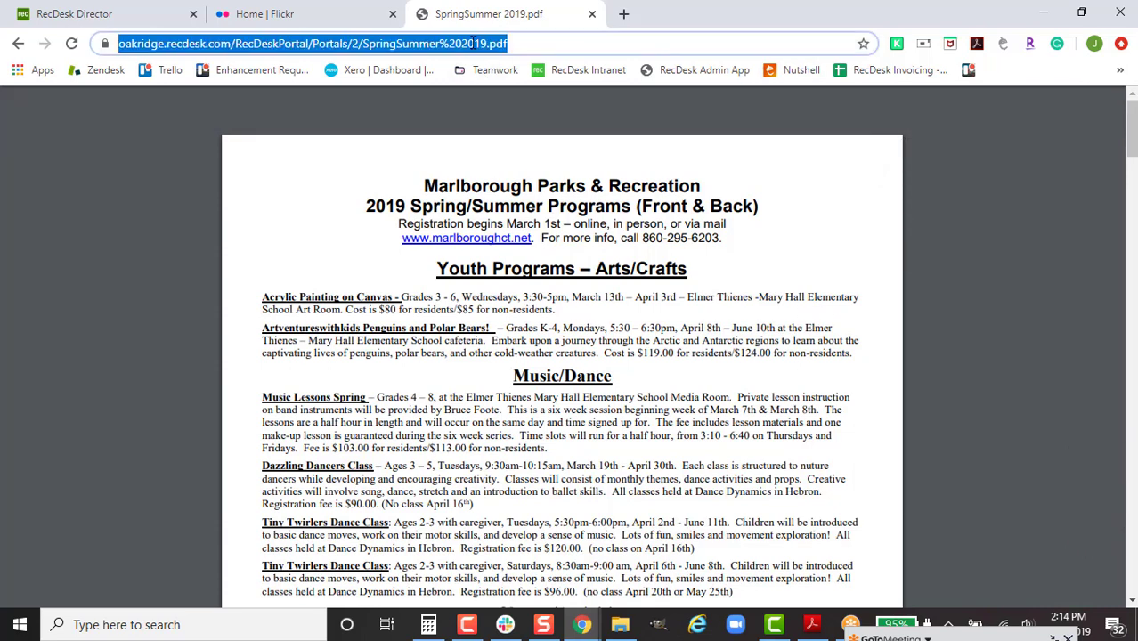
{"action": "left_click", "coordinate": [85, 12]}
{"action": "left_click", "coordinate": [375, 355]}
Step: Type 'Click Here for more information' and hyperlink the word 'Here' to the copied brochure PDF address
{"action": "type", "text": "Click H"}
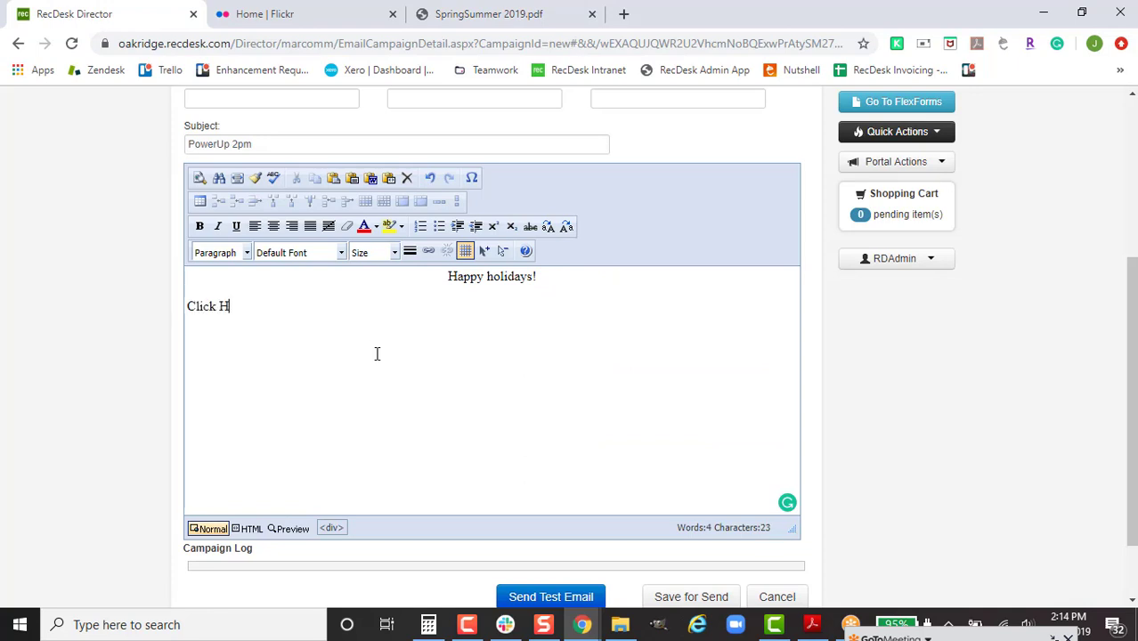
{"action": "type", "text": "ere for more information"}
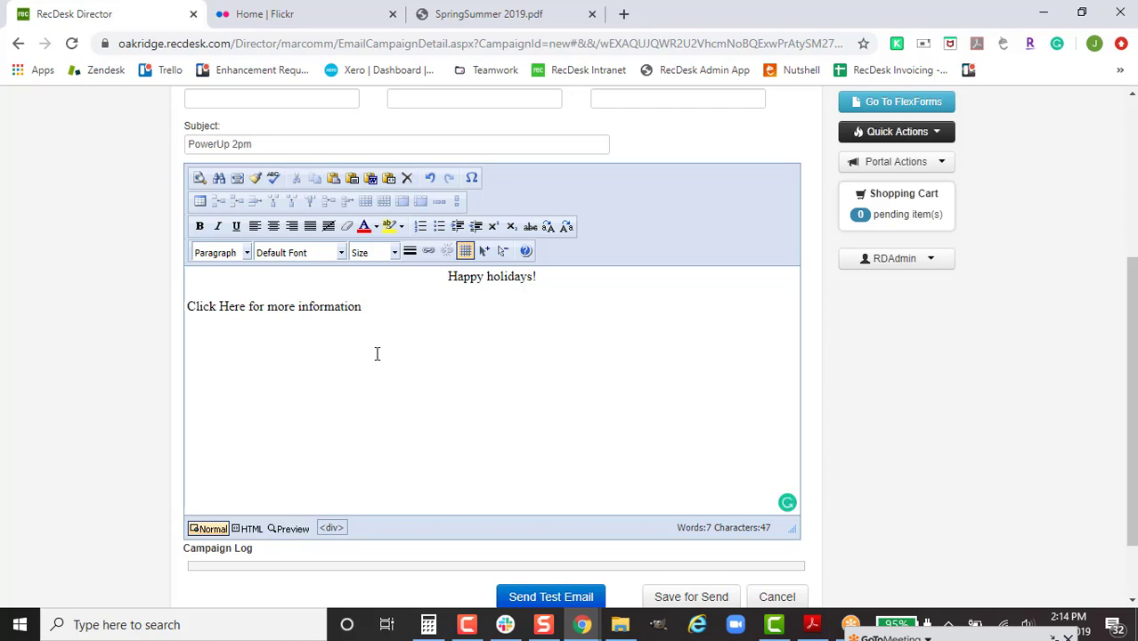
{"action": "left_click_drag", "start_coordinate": [246, 308], "coordinate": [219, 308]}
{"action": "left_click", "coordinate": [429, 253]}
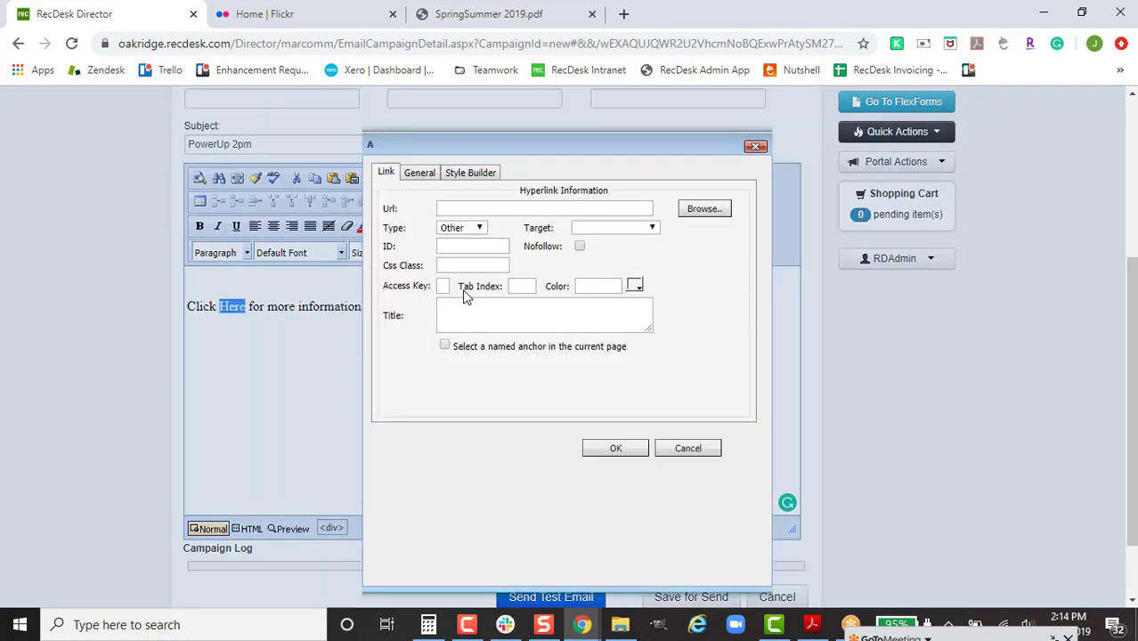
{"action": "left_click", "coordinate": [490, 209]}
{"action": "key", "text": "ctrl+v"}
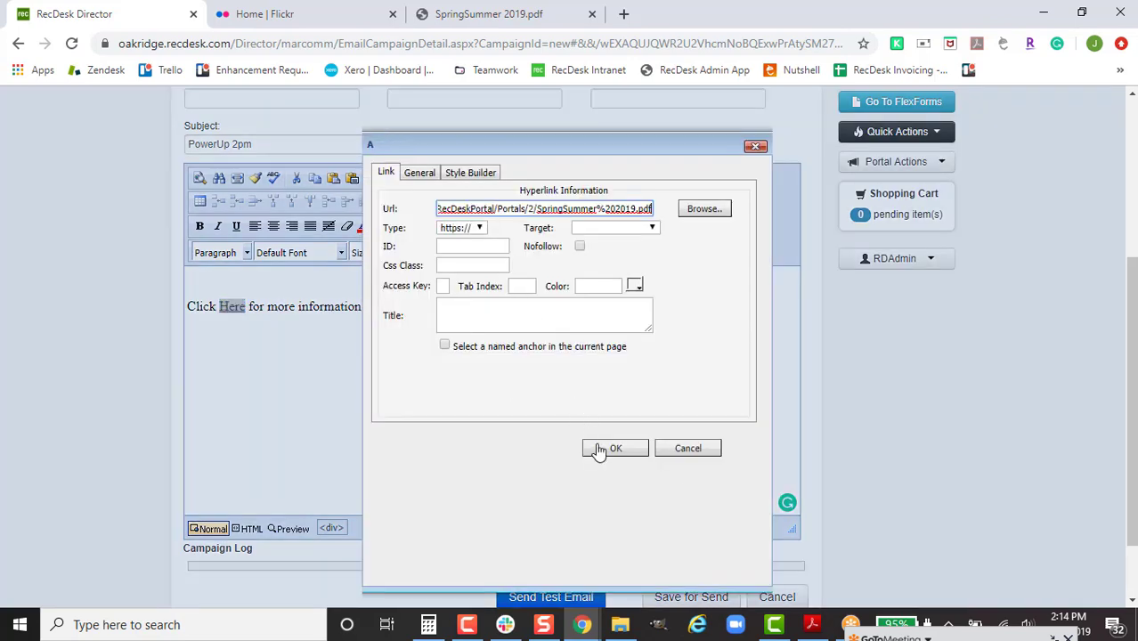
{"action": "left_click", "coordinate": [601, 449]}
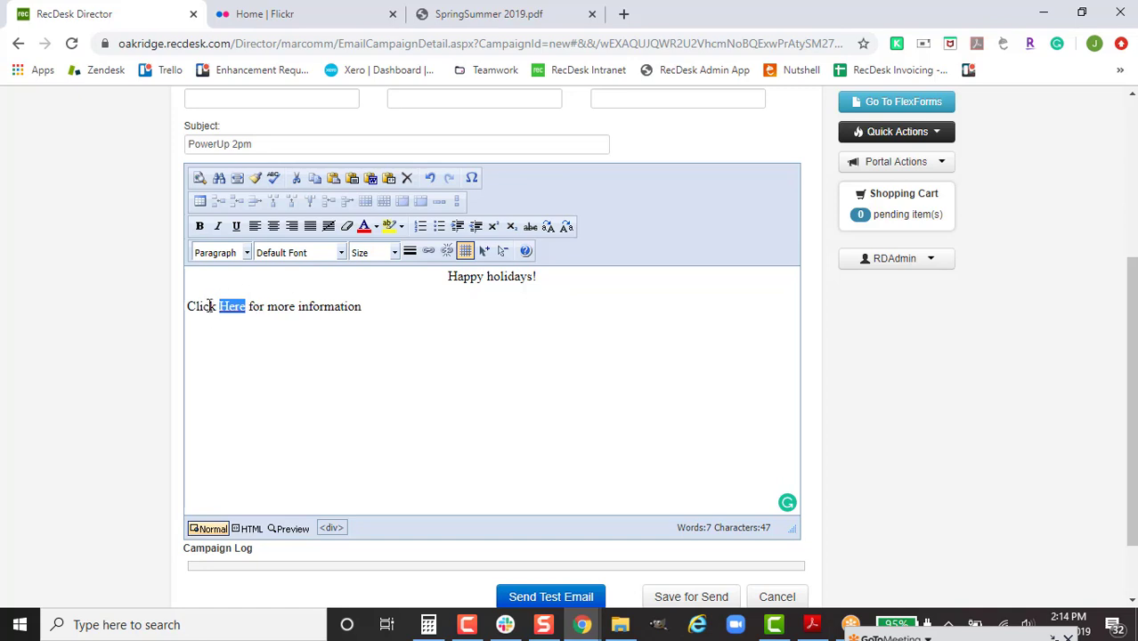
{"action": "left_click", "coordinate": [310, 308]}
Step: Preview the email and confirm its 'Here' link opens the SpringSummer 2019.pdf brochure
{"action": "left_click", "coordinate": [290, 531]}
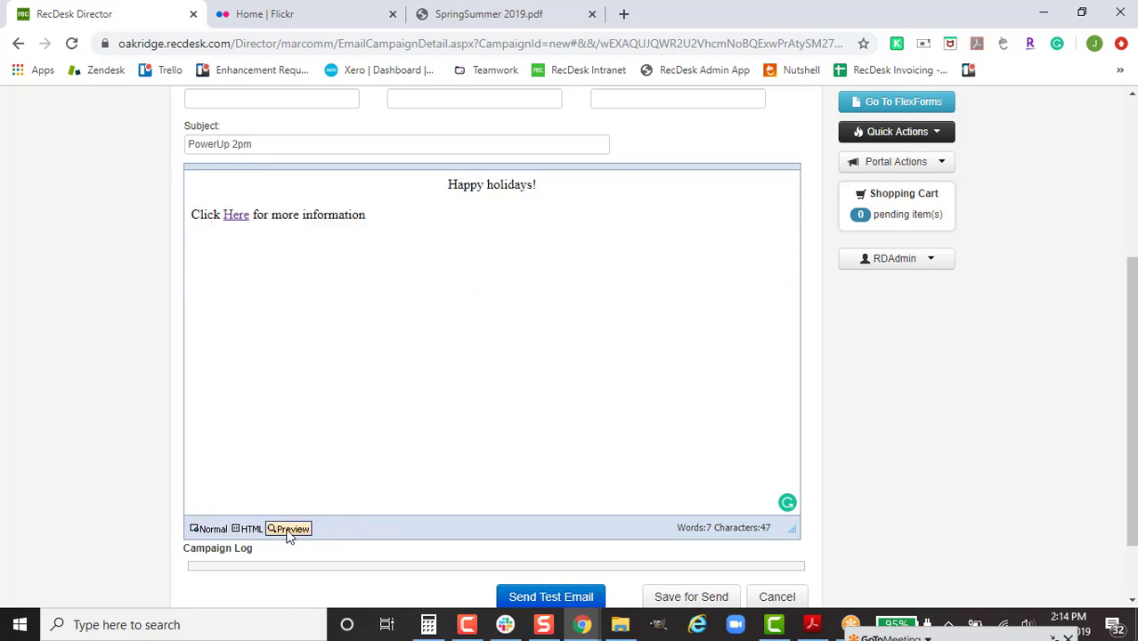
{"action": "left_click", "coordinate": [236, 217]}
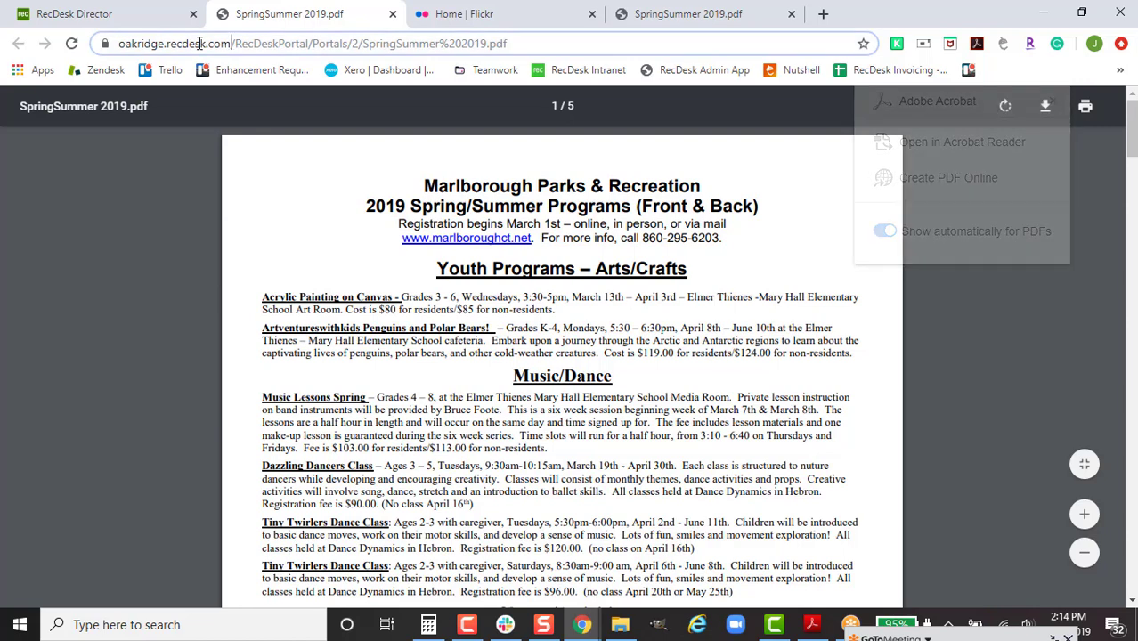
{"action": "left_click", "coordinate": [152, 44]}
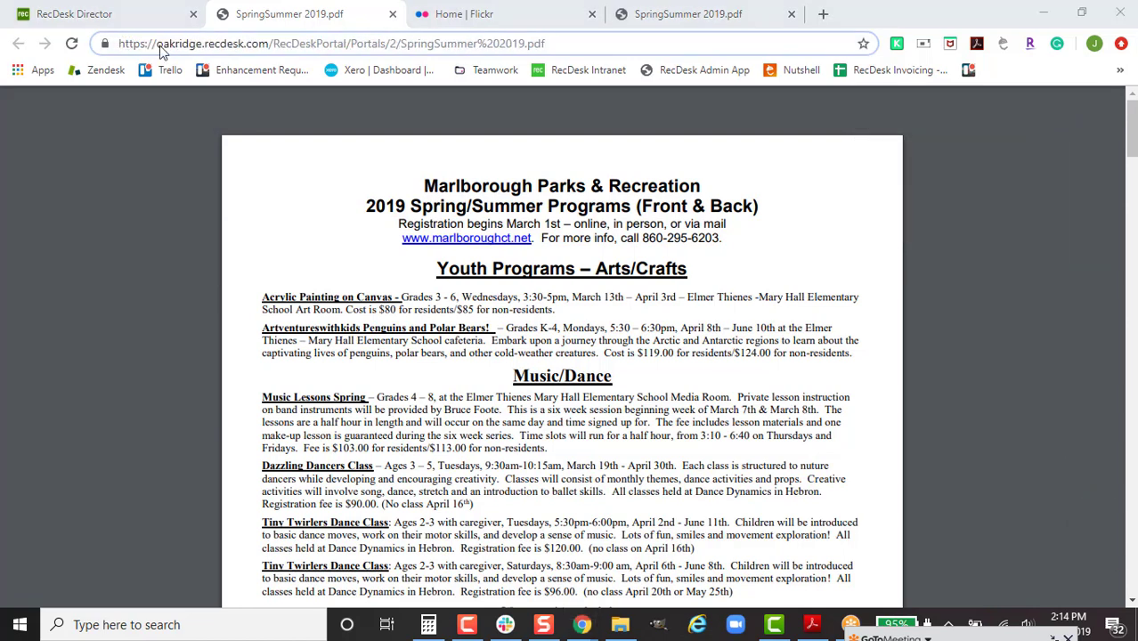
{"action": "left_click_drag", "start_coordinate": [155, 44], "coordinate": [156, 43]}
{"action": "left_click", "coordinate": [241, 44]}
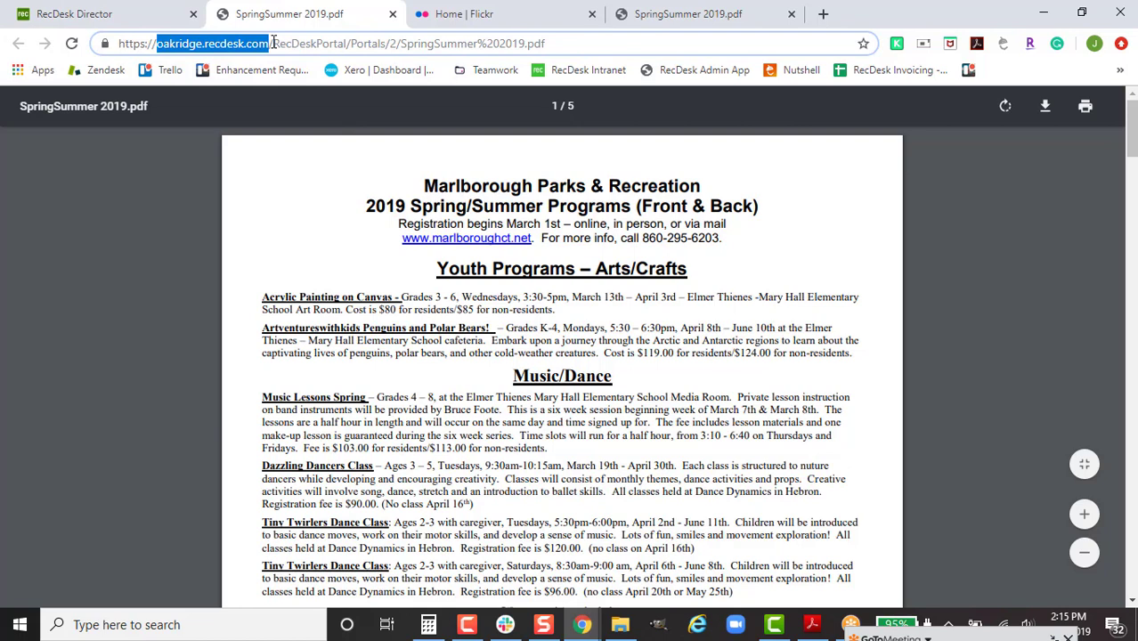
{"action": "left_click", "coordinate": [147, 19]}
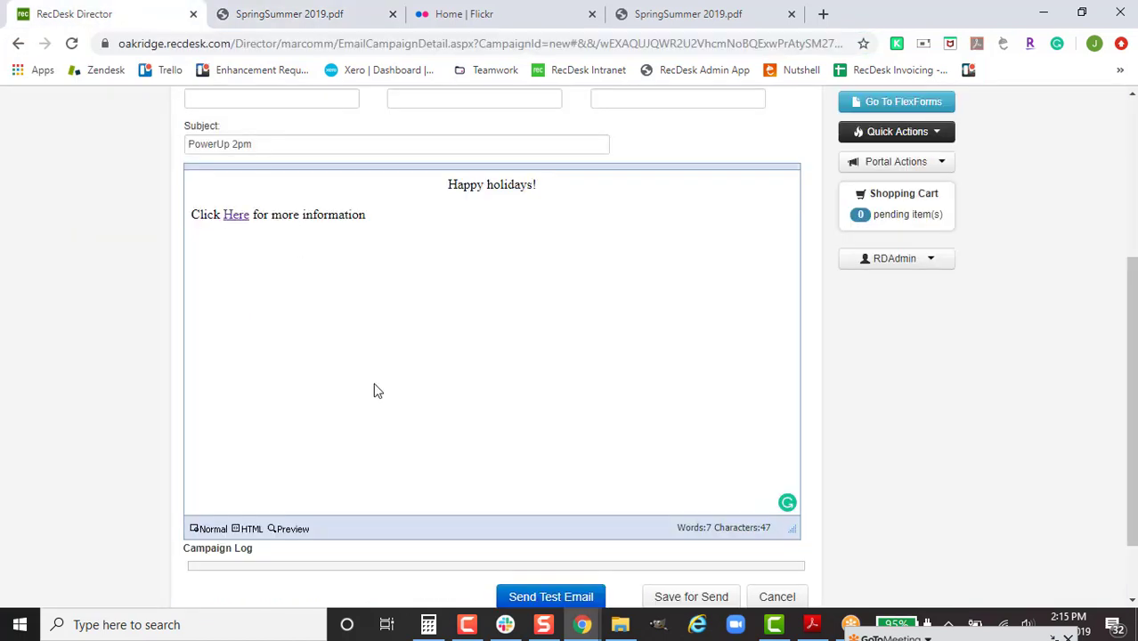
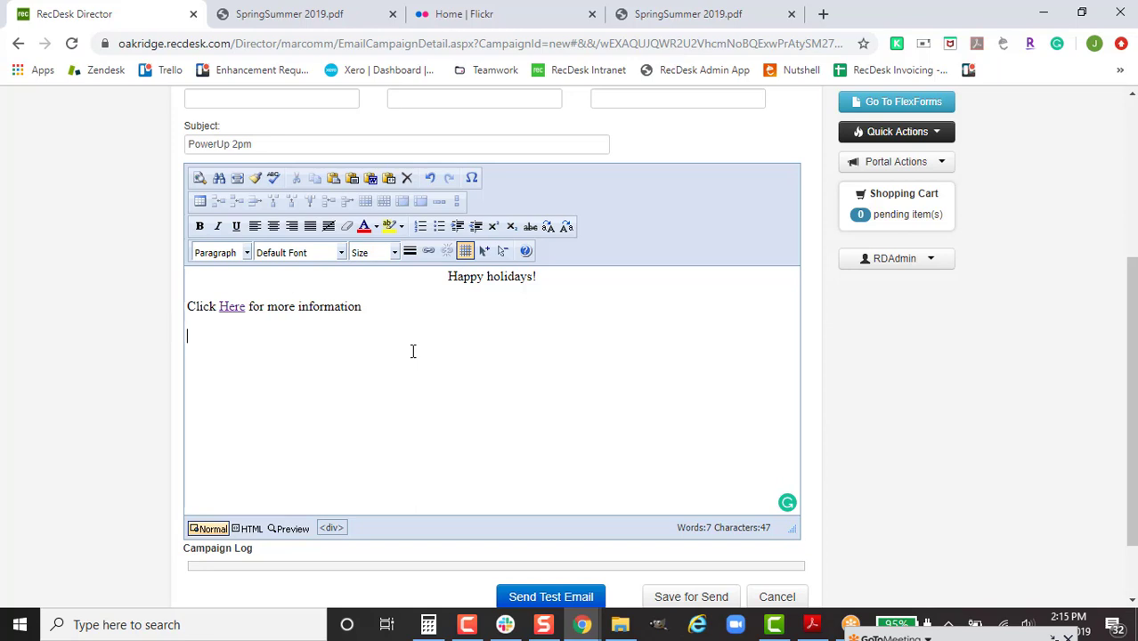
Step: Go to the Flickr tab and open its photo upload page
{"action": "left_click", "coordinate": [466, 12]}
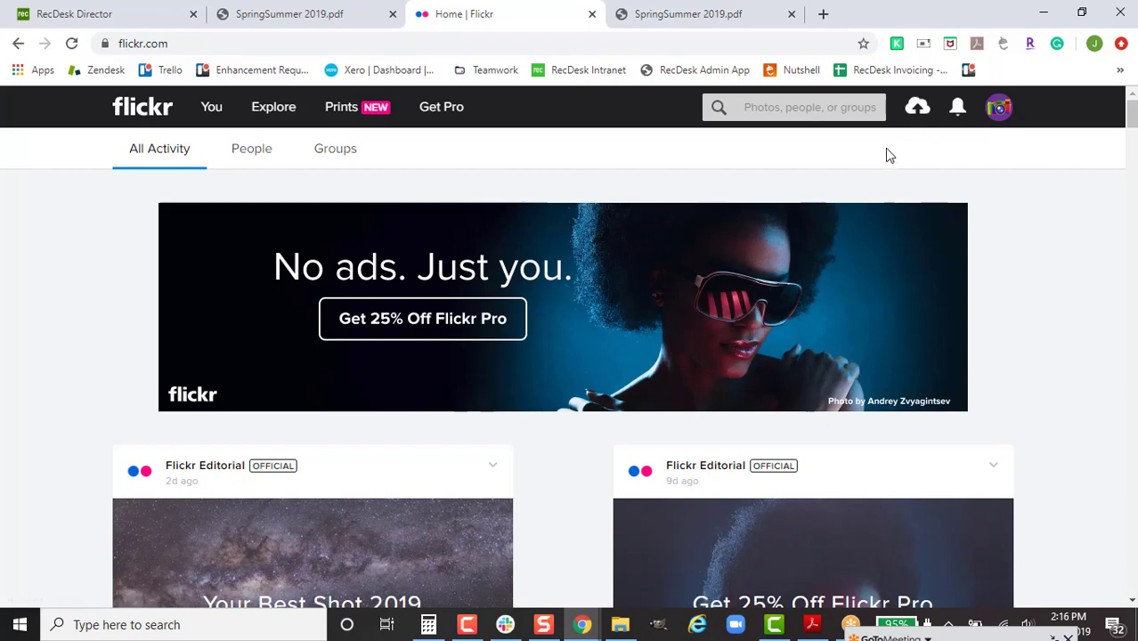
{"action": "left_click", "coordinate": [918, 108]}
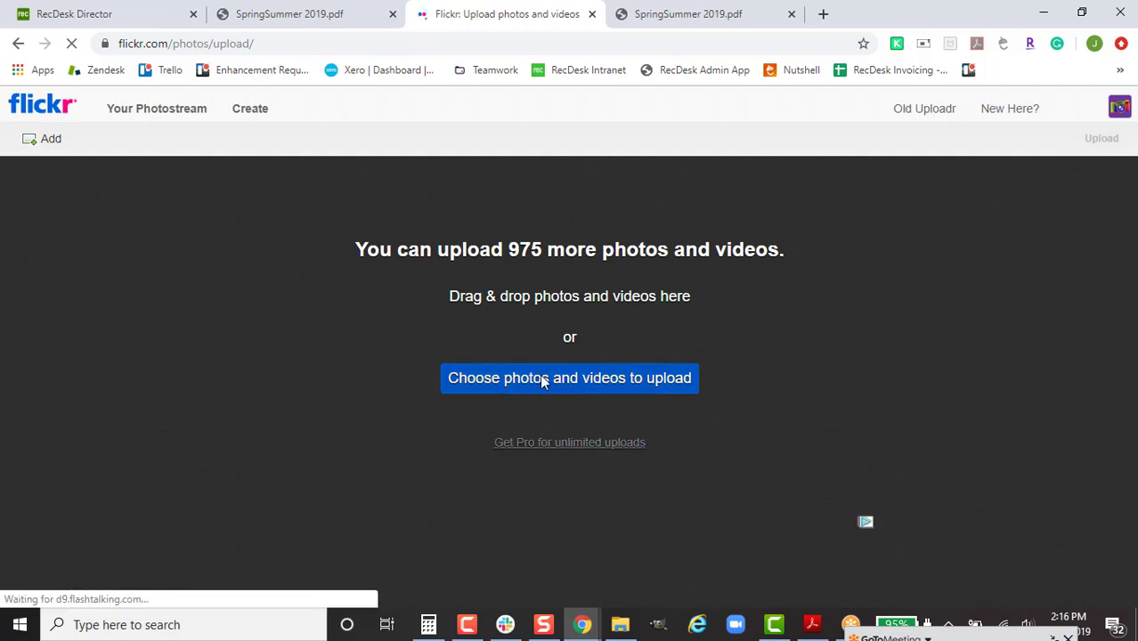
{"action": "left_click", "coordinate": [623, 627]}
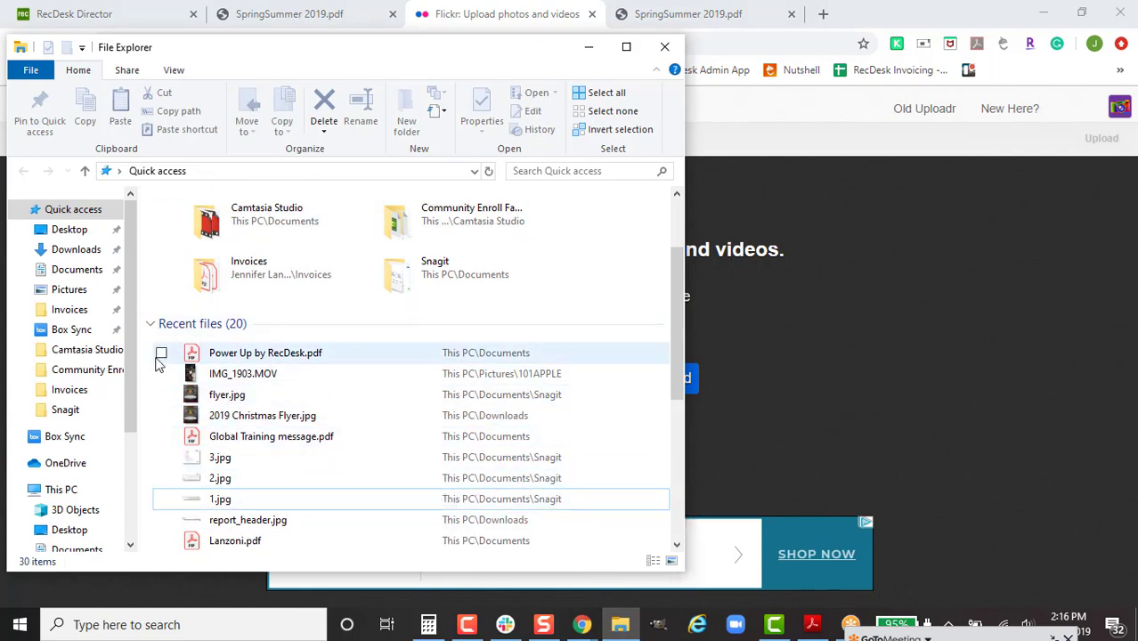
{"action": "left_click", "coordinate": [82, 267]}
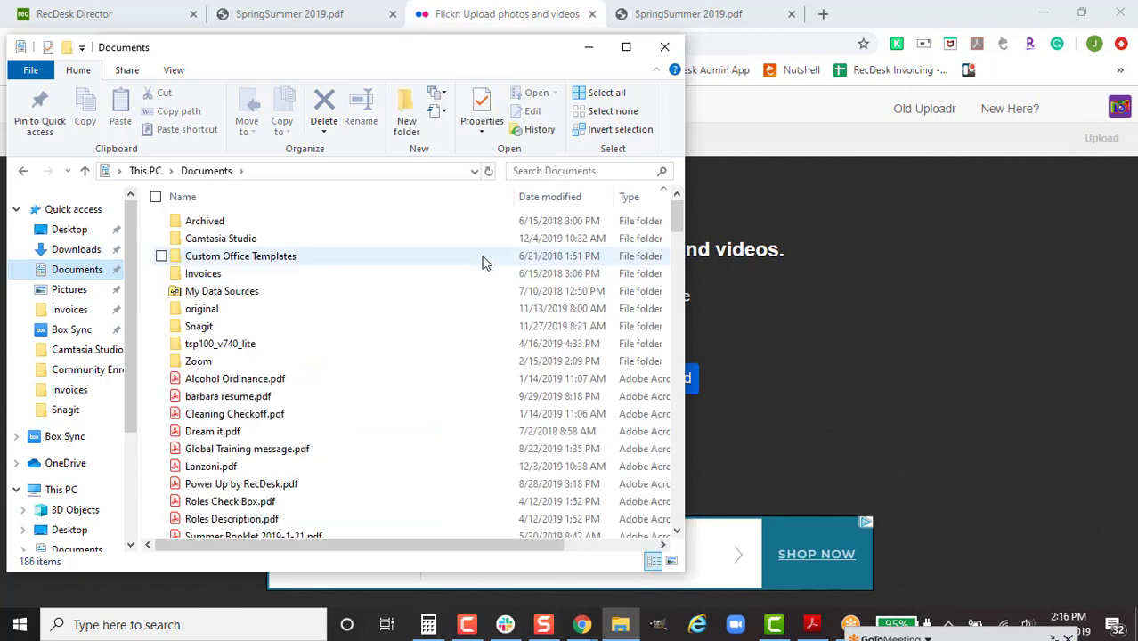
{"action": "scroll", "coordinate": [468, 293], "scroll_direction": "down", "scroll_amount": 10}
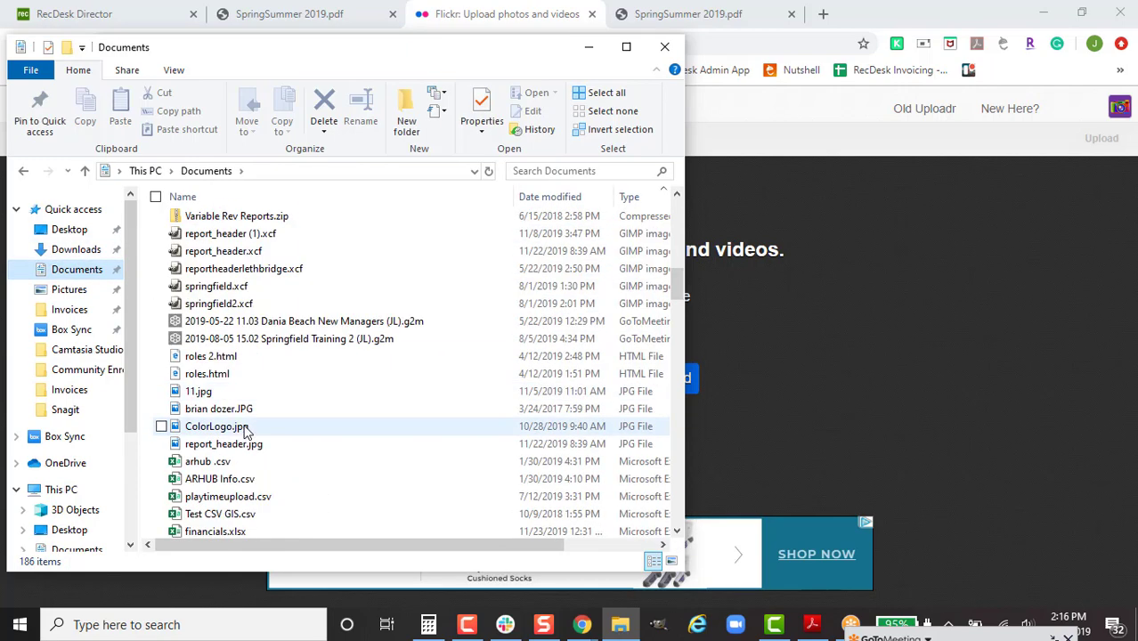
{"action": "left_click_drag", "start_coordinate": [185, 415], "coordinate": [869, 428]}
{"action": "left_click", "coordinate": [869, 427]}
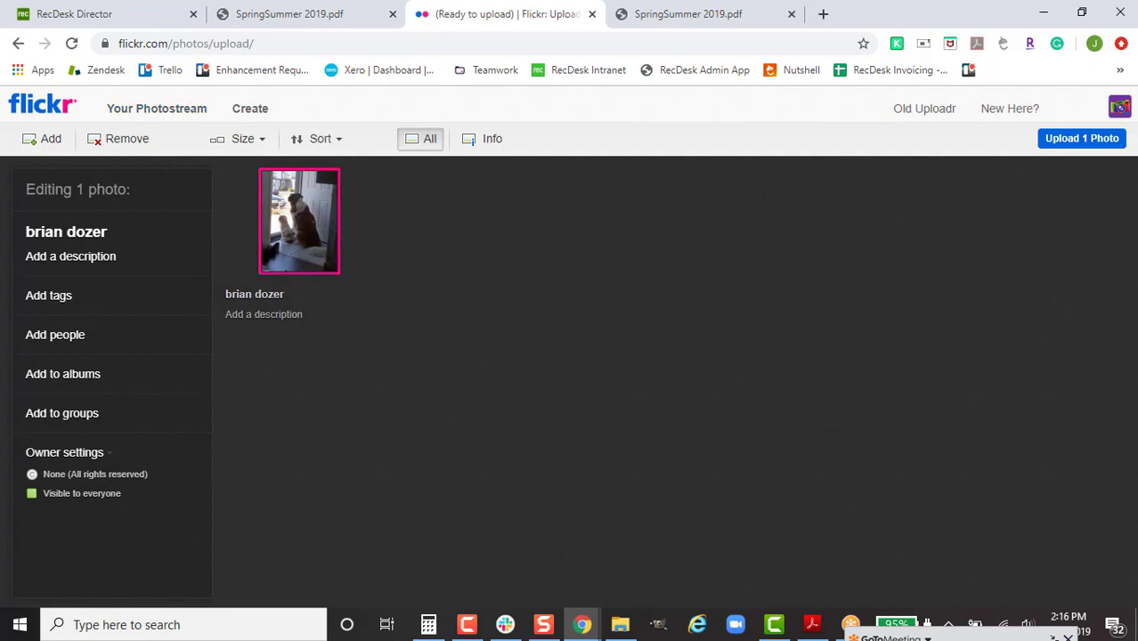
{"action": "left_click", "coordinate": [1074, 140]}
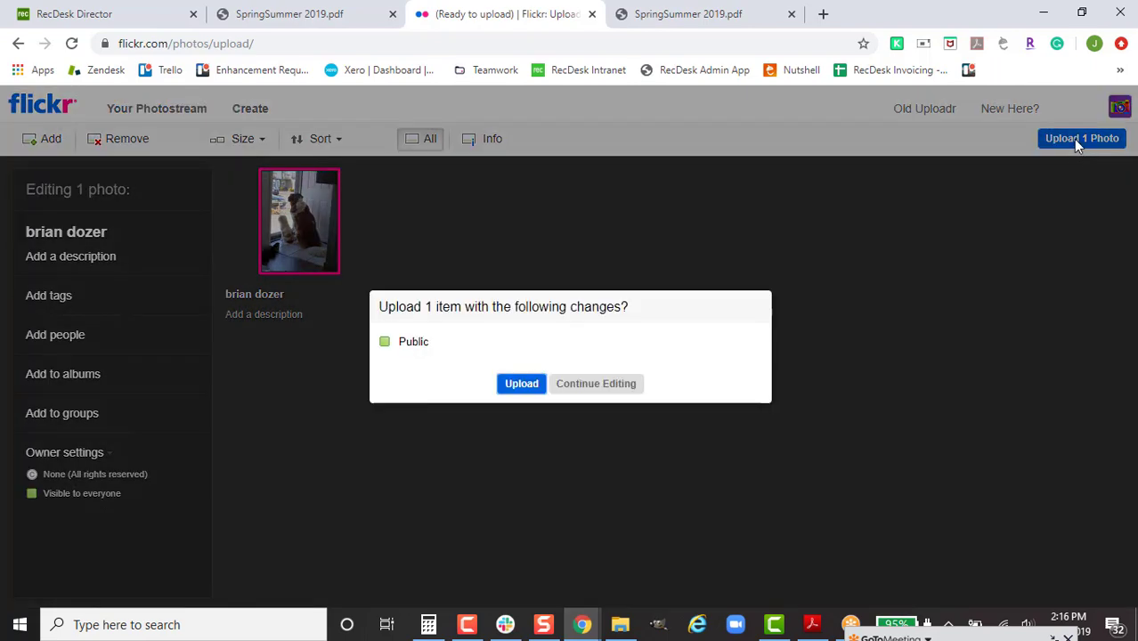
{"action": "left_click", "coordinate": [512, 389]}
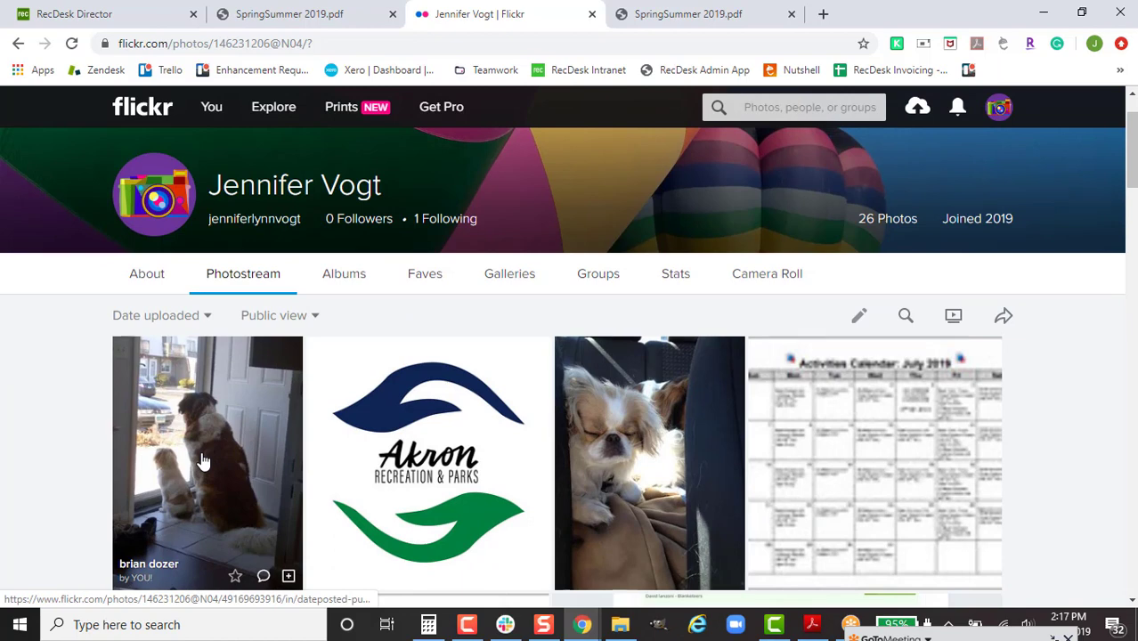
{"action": "left_click", "coordinate": [203, 461]}
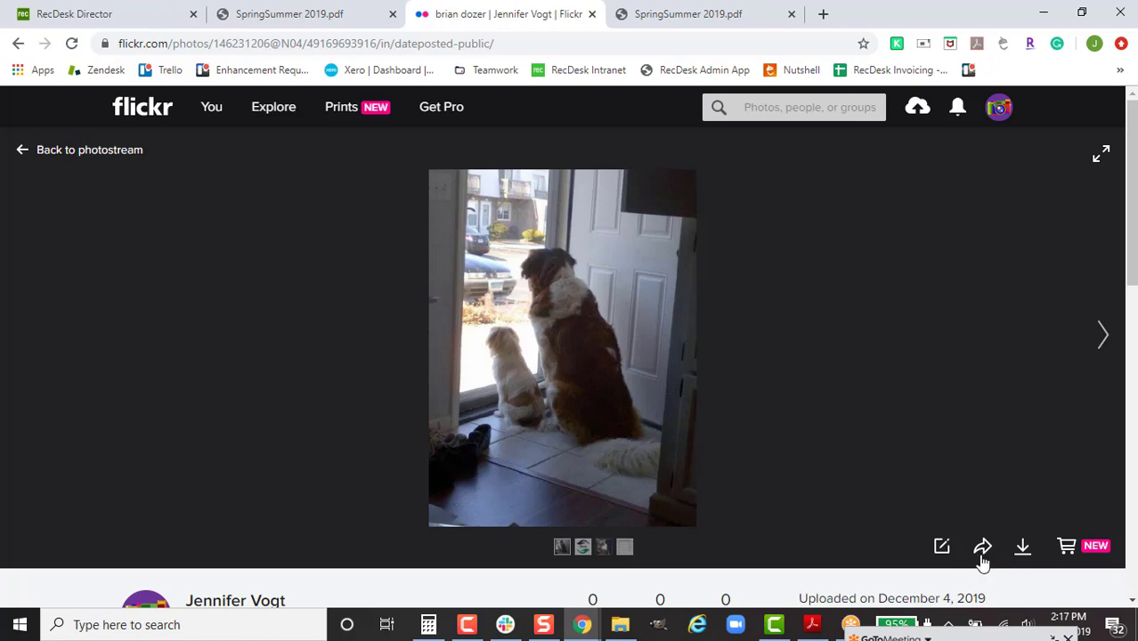
{"action": "left_click", "coordinate": [981, 548]}
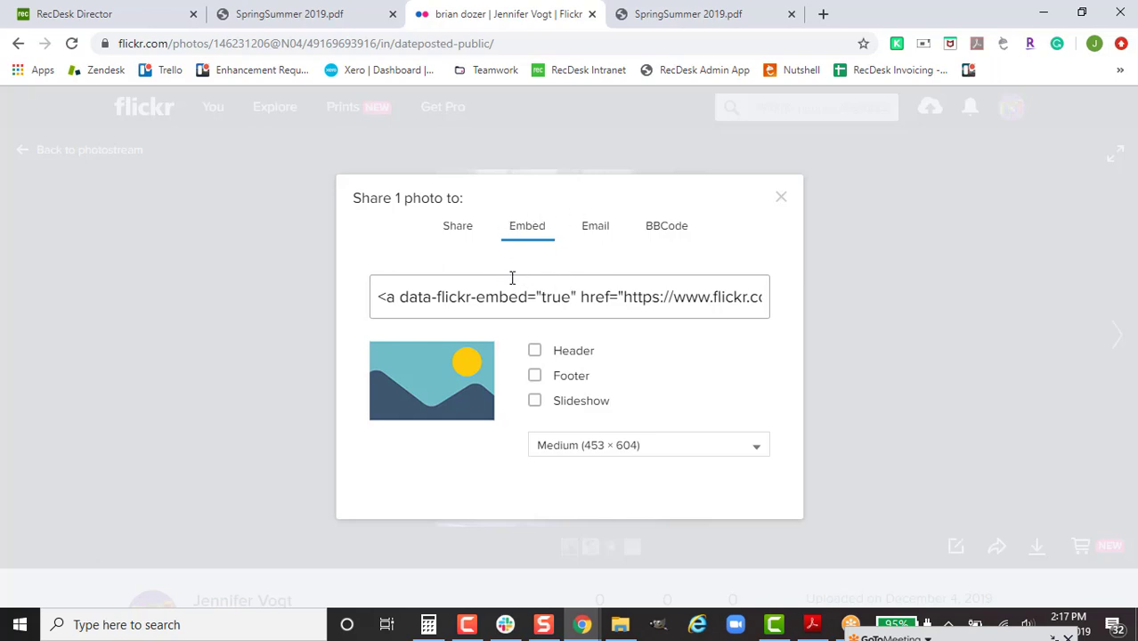
{"action": "left_click_drag", "start_coordinate": [390, 303], "coordinate": [386, 300]}
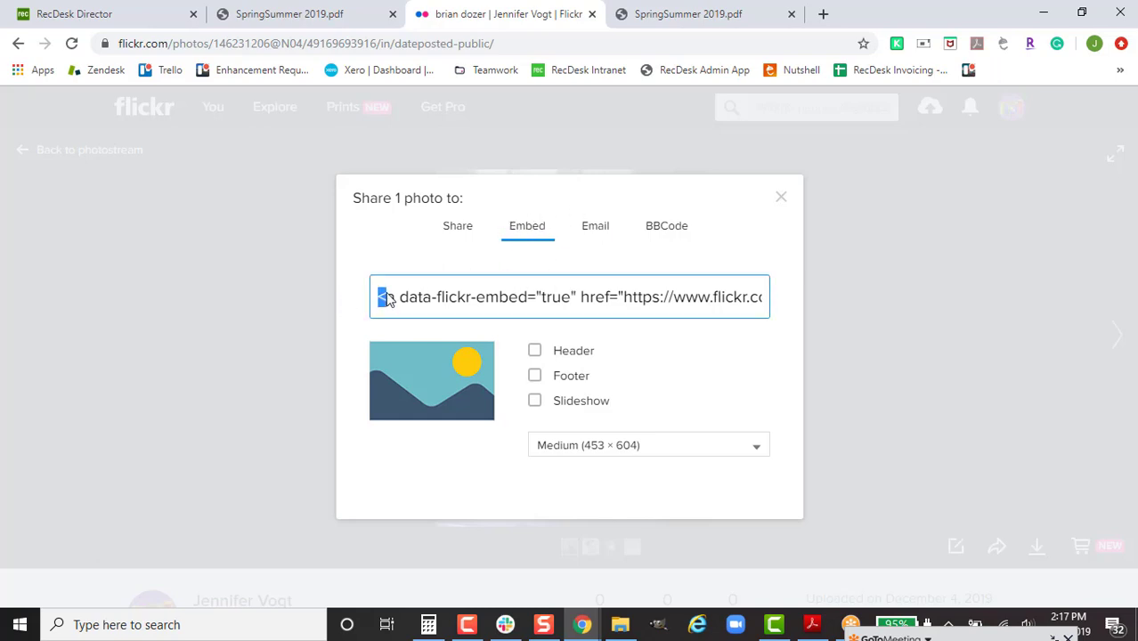
{"action": "left_click_drag", "start_coordinate": [511, 300], "coordinate": [546, 299]}
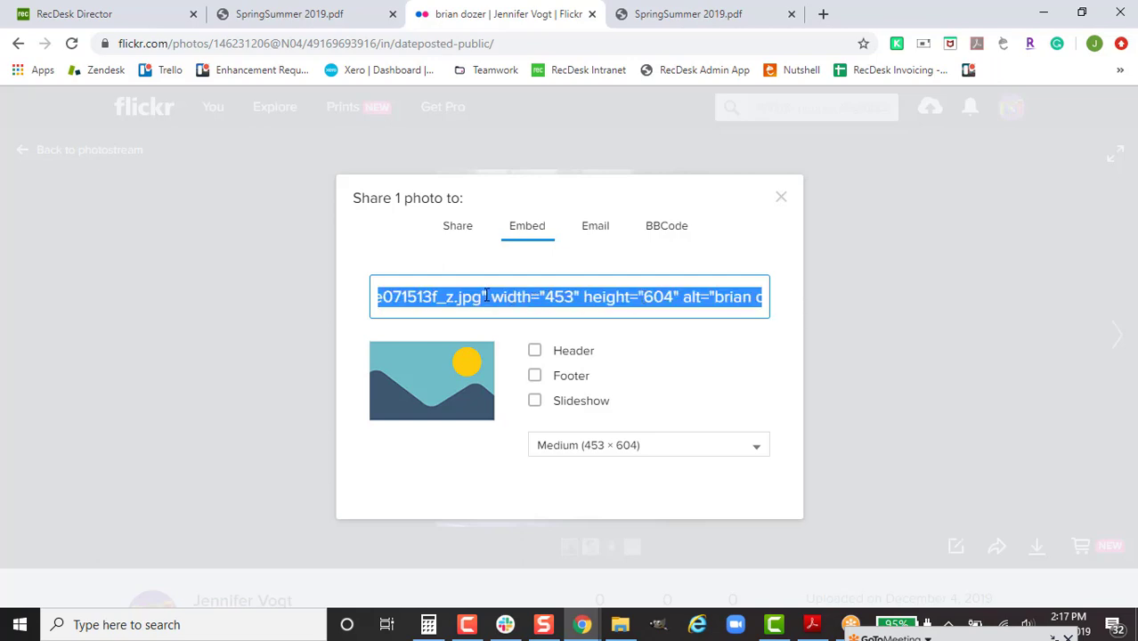
{"action": "right_click", "coordinate": [495, 297]}
{"action": "left_click", "coordinate": [513, 306]}
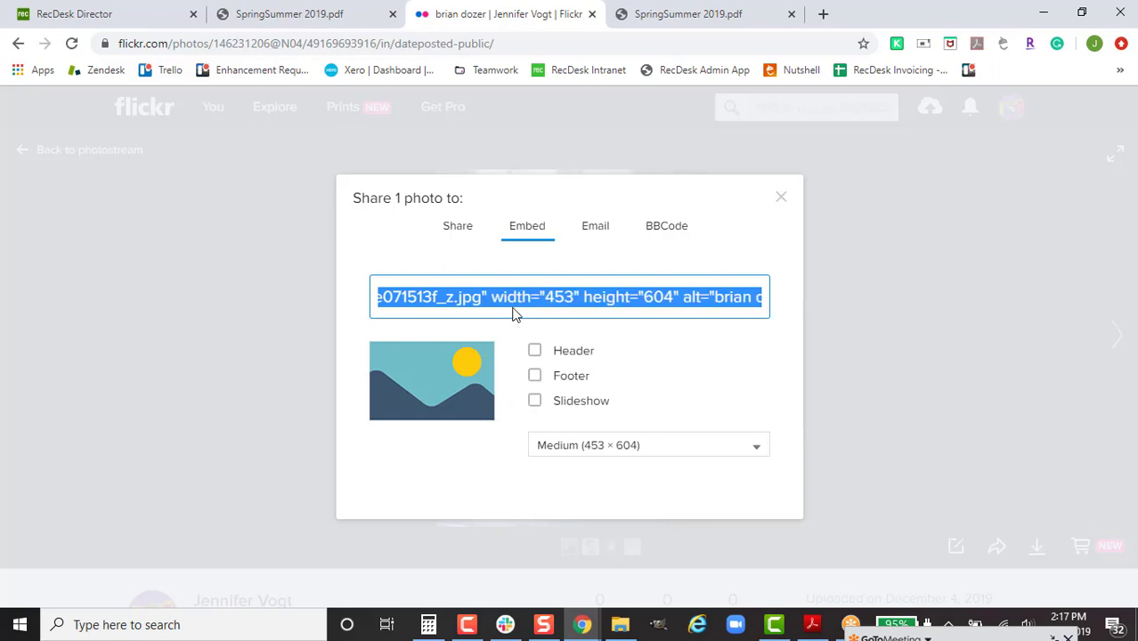
{"action": "left_click", "coordinate": [142, 14]}
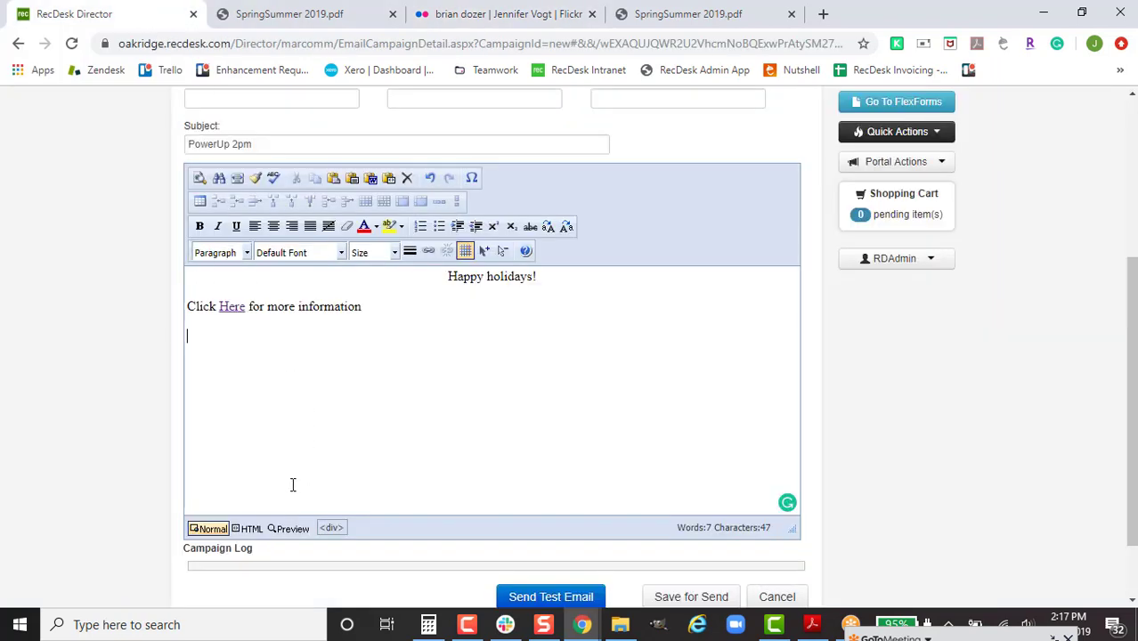
Step: Paste the Flickr embed code at the end of the email's HTML source and preview it
{"action": "left_click", "coordinate": [249, 529]}
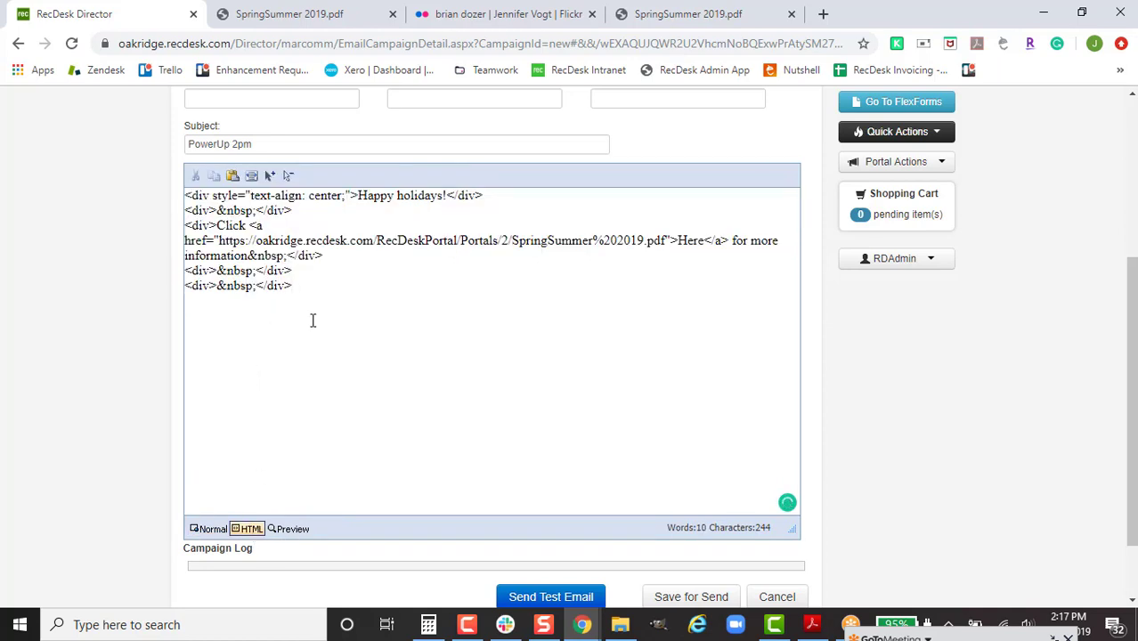
{"action": "key", "text": "ctrl+v"}
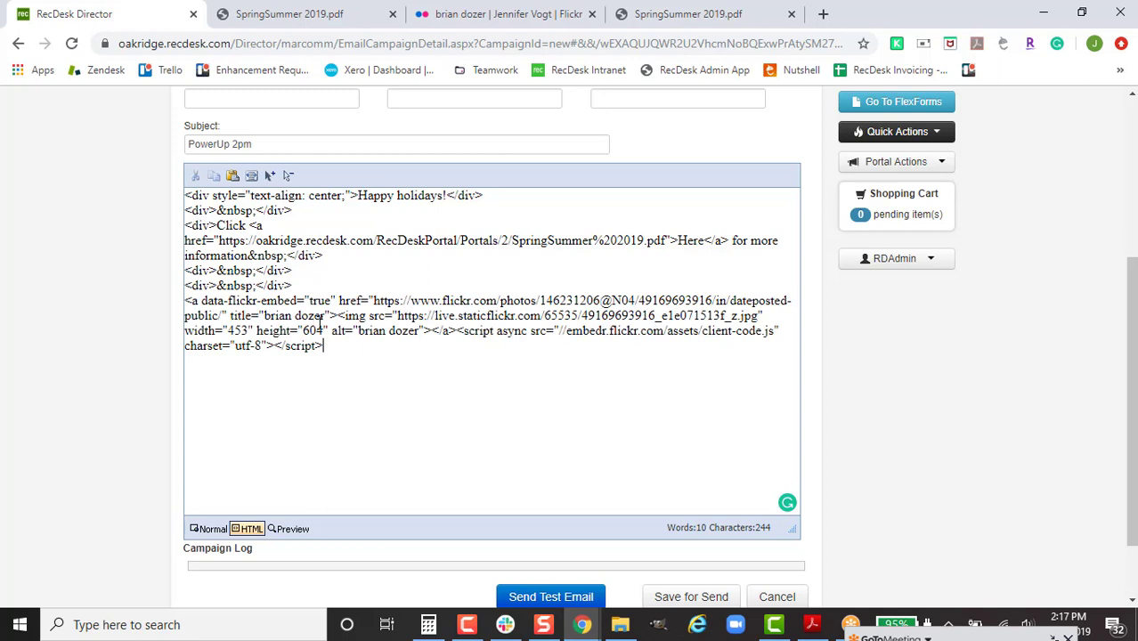
{"action": "left_click", "coordinate": [290, 529]}
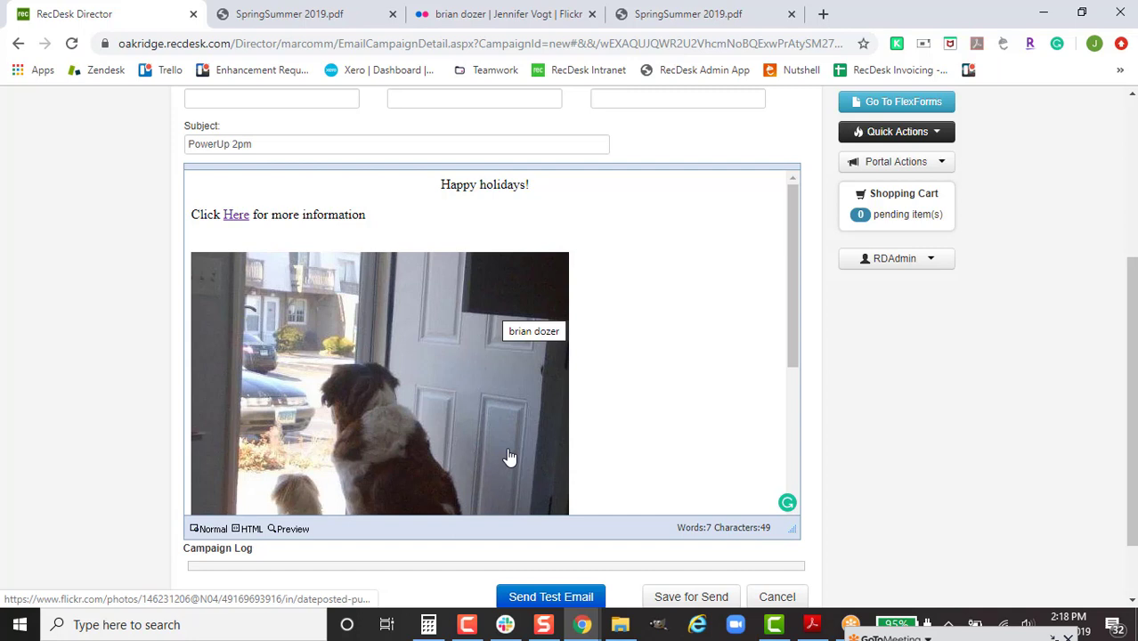
Step: Change the photo's img width from 453 to 100% in the HTML source
{"action": "left_click", "coordinate": [249, 530]}
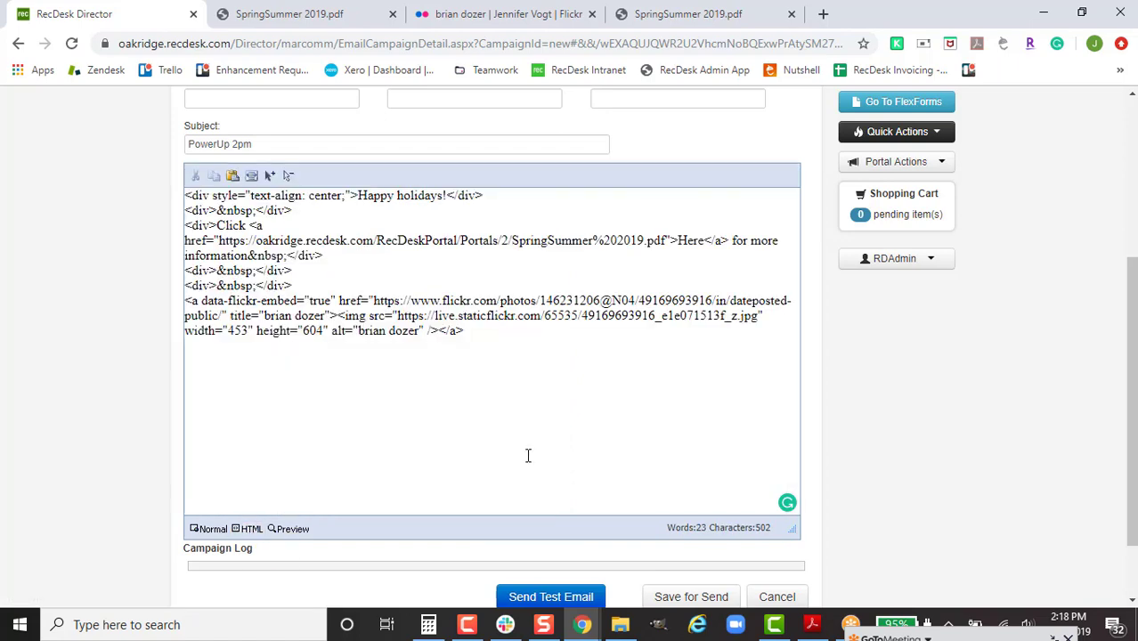
{"action": "left_click", "coordinate": [241, 338]}
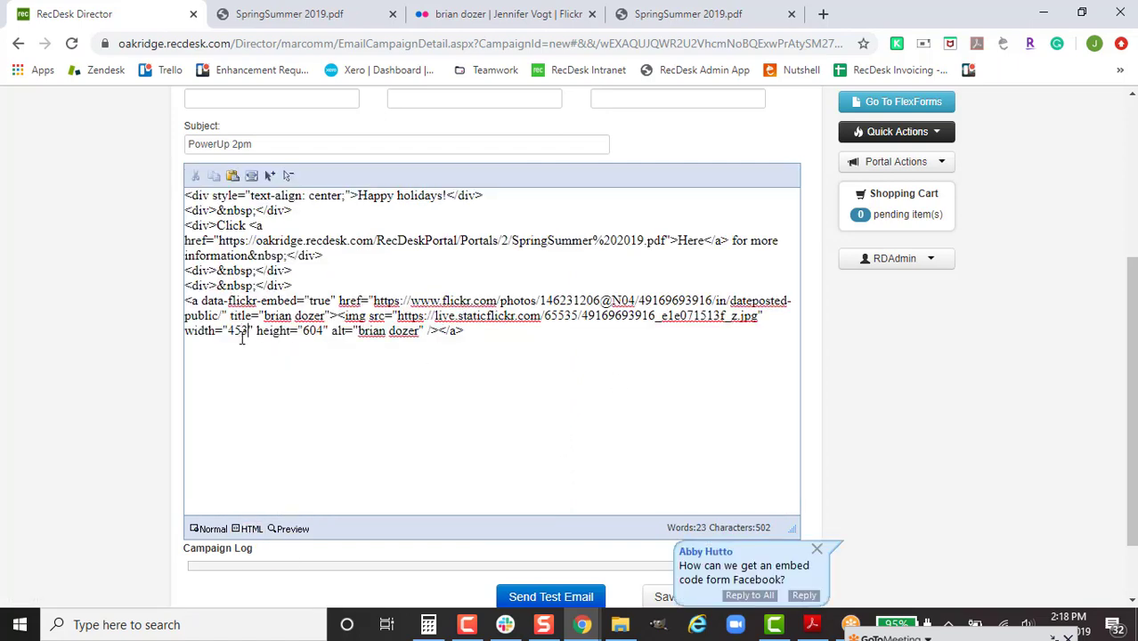
{"action": "key", "text": "BackSpace"}
{"action": "key", "text": "BackSpace"}
{"action": "key", "text": "BackSpace"}
{"action": "type", "text": "100%"}
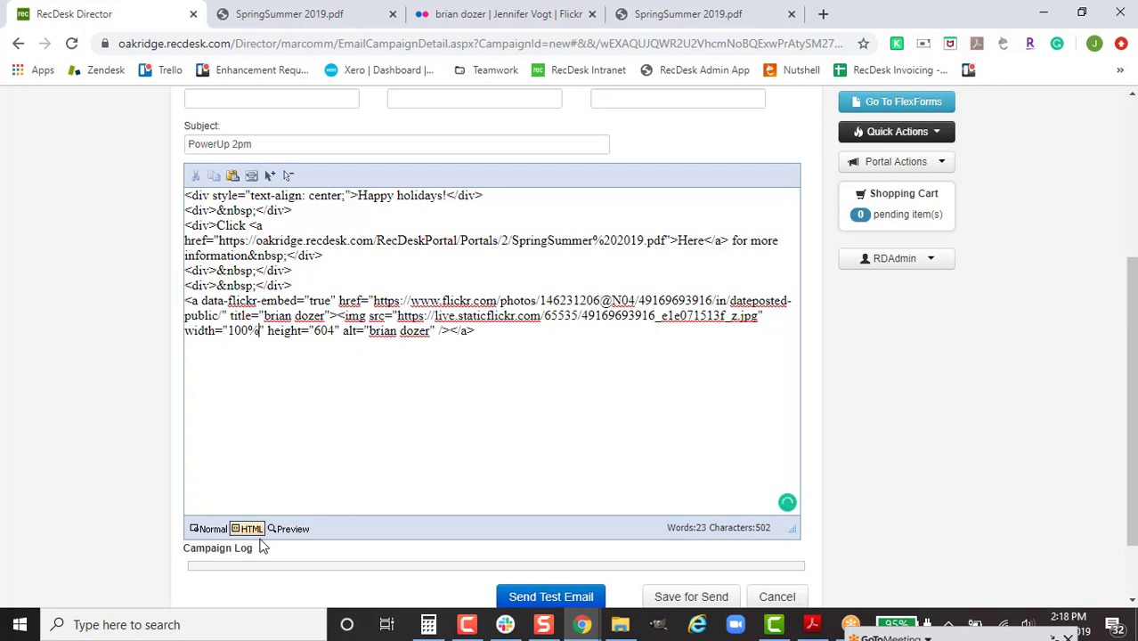
Step: Preview the widened photo, then return to Normal editing mode
{"action": "left_click", "coordinate": [291, 529]}
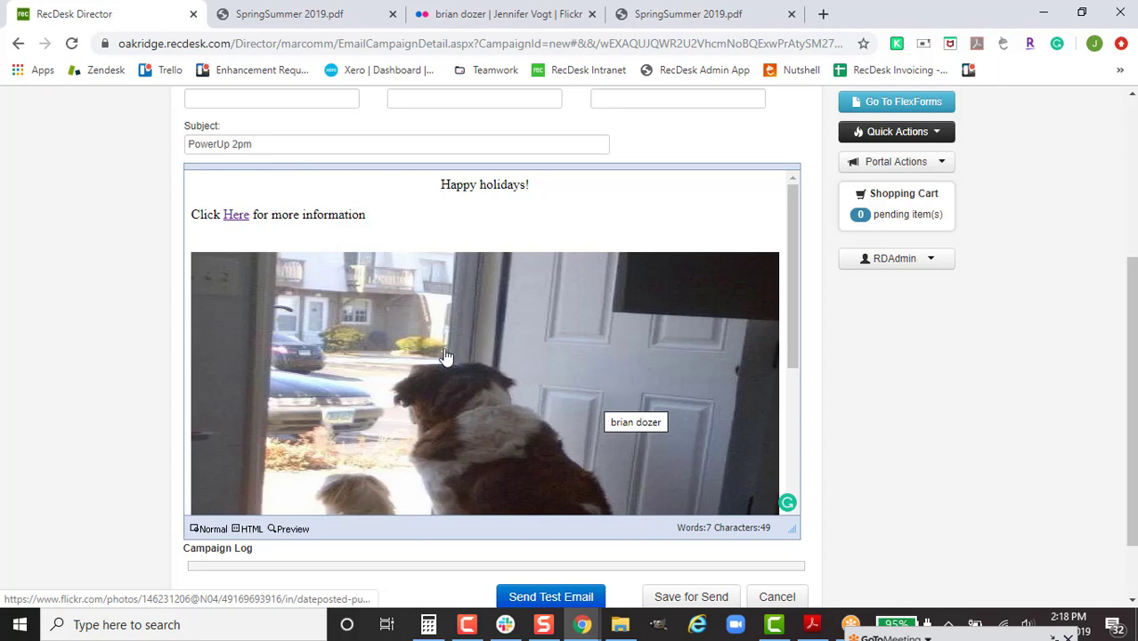
{"action": "left_click", "coordinate": [209, 531]}
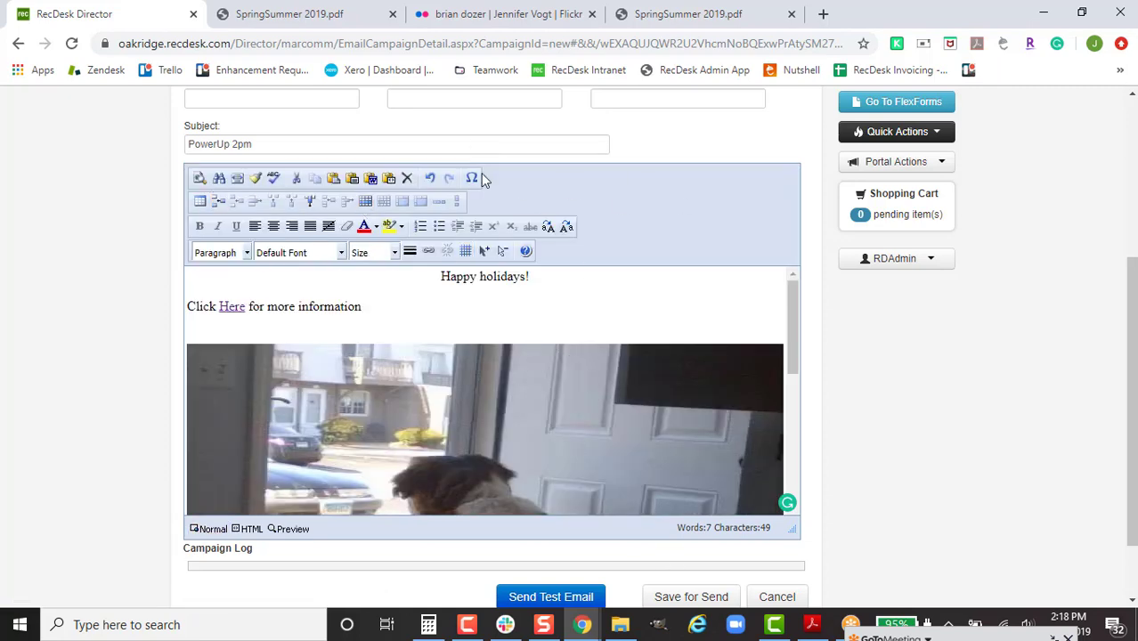
{"action": "scroll", "coordinate": [522, 443], "scroll_direction": "down", "scroll_amount": 1}
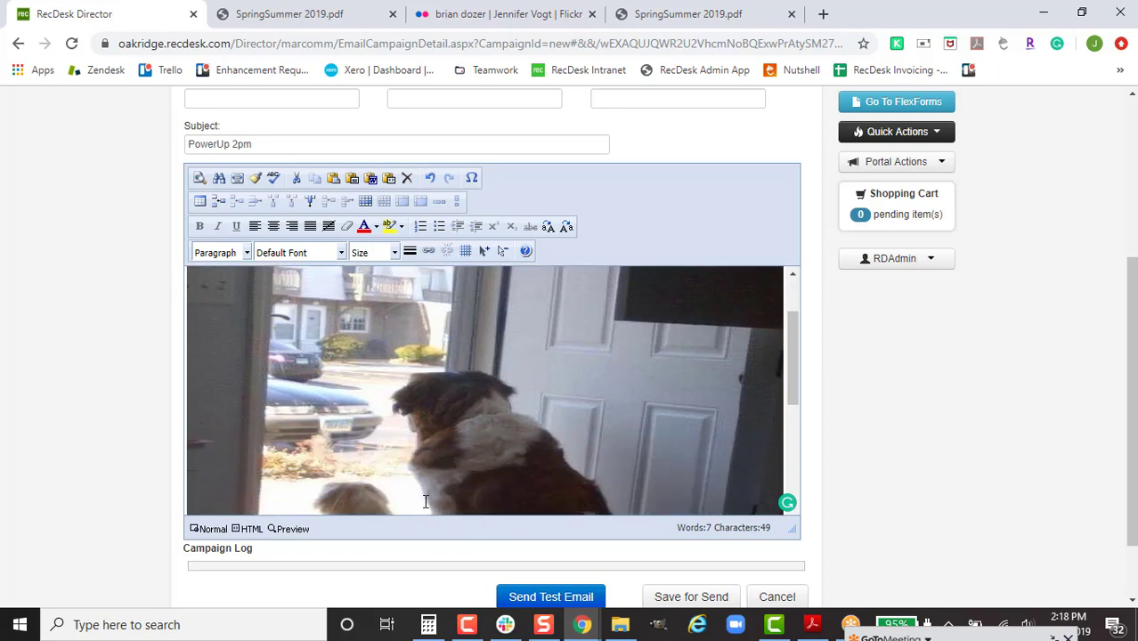
{"action": "scroll", "coordinate": [426, 501], "scroll_direction": "down", "scroll_amount": 3}
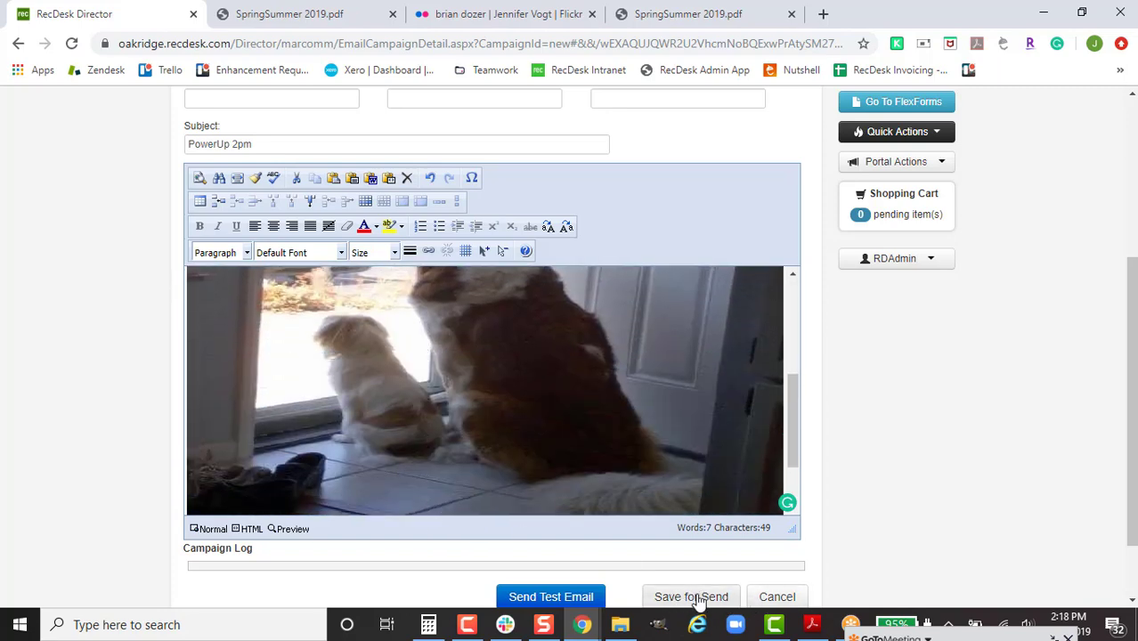
Step: Send a PowerUp 2pm test email to the staff email address and dismiss the confirmation
{"action": "left_click", "coordinate": [584, 596]}
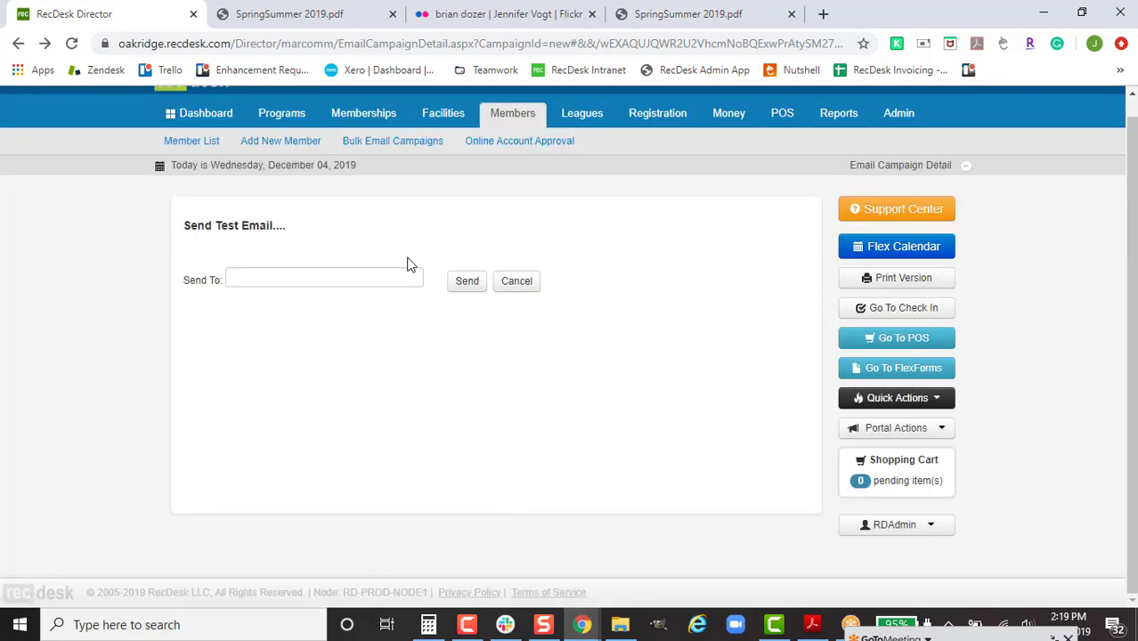
{"action": "left_click", "coordinate": [382, 279]}
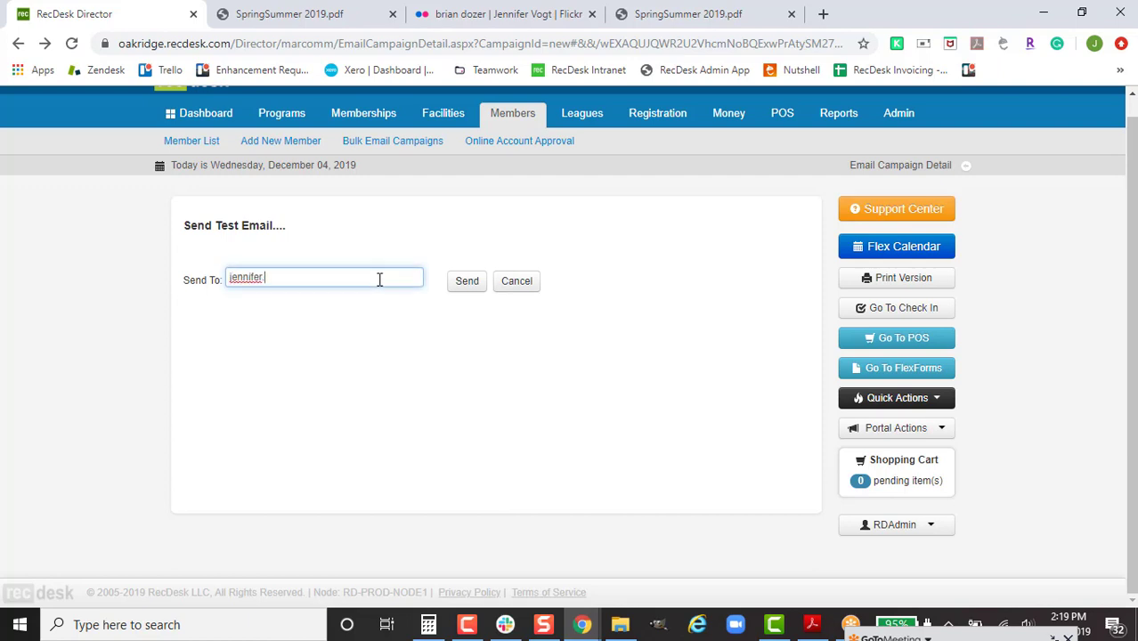
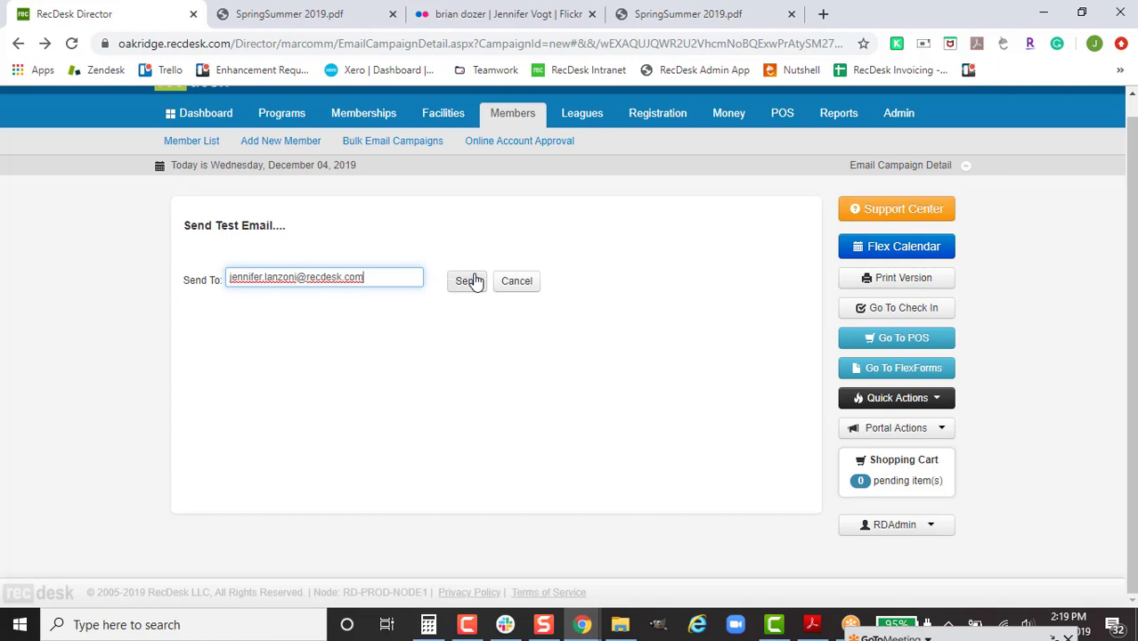
{"action": "left_click", "coordinate": [466, 281]}
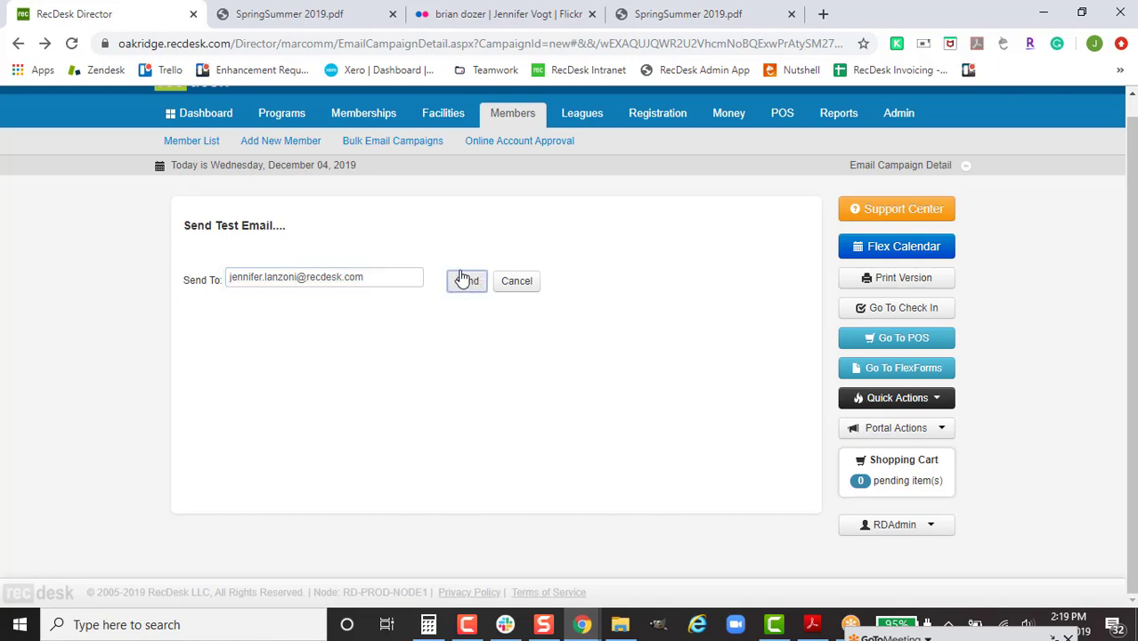
{"action": "left_click", "coordinate": [708, 138]}
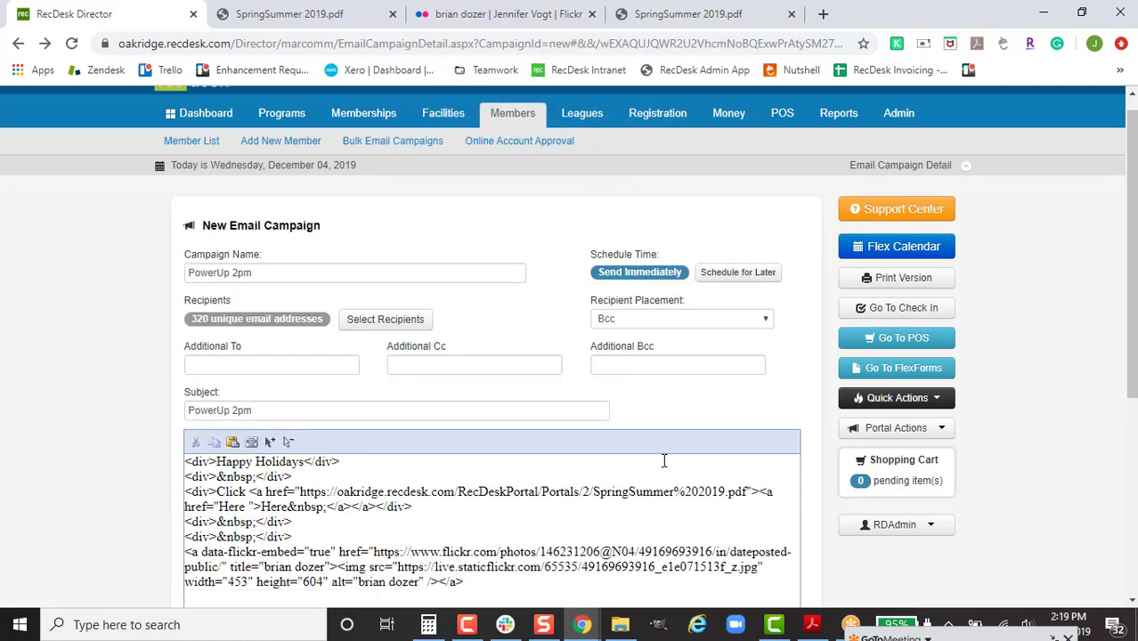
Step: Open the PowerUp 2pm test email in Gmail and look through it
{"action": "left_click", "coordinate": [582, 624]}
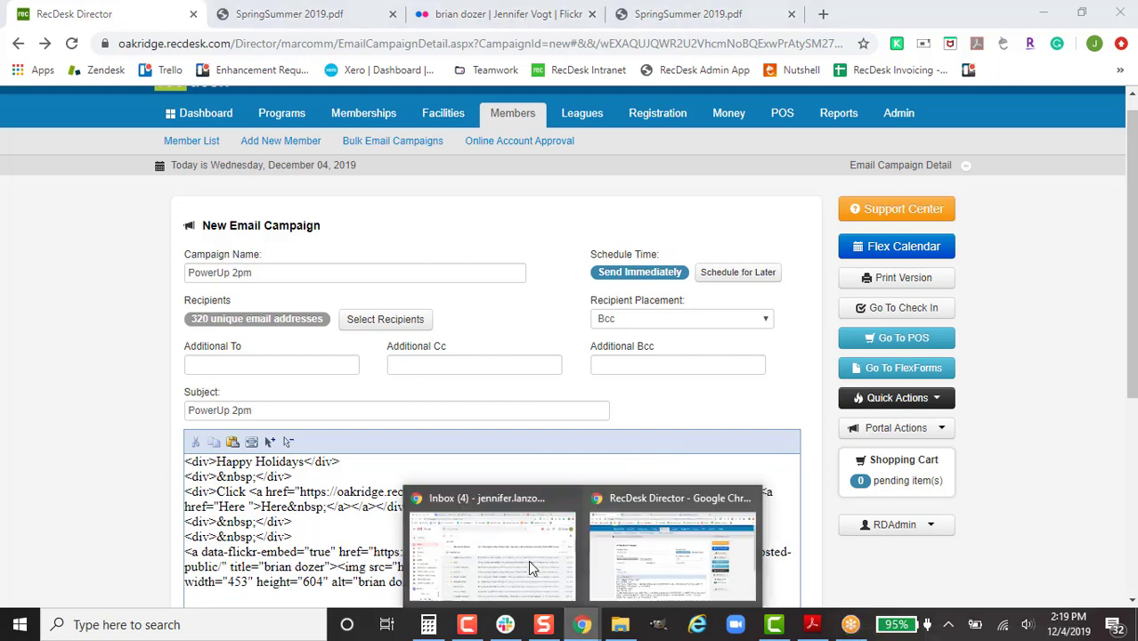
{"action": "left_click", "coordinate": [529, 560]}
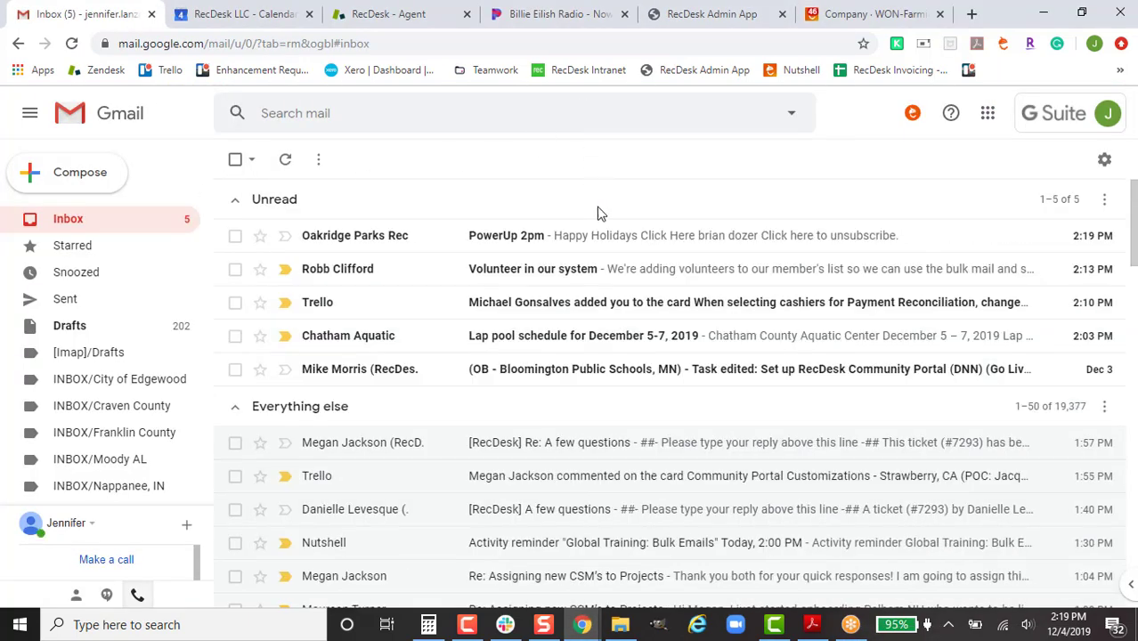
{"action": "left_click", "coordinate": [595, 241]}
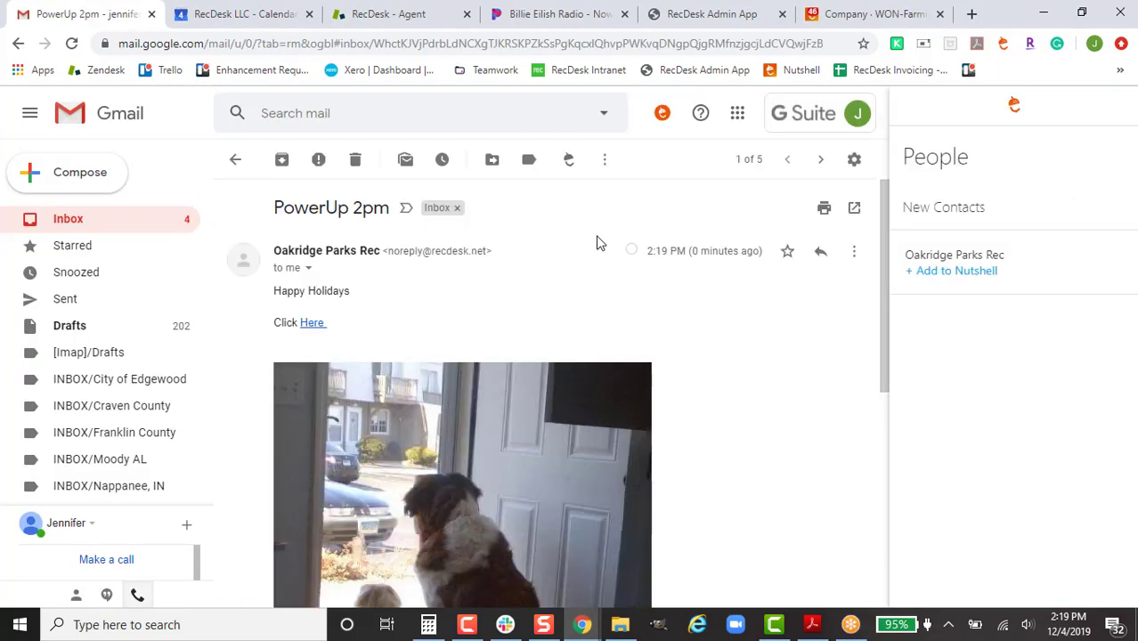
{"action": "scroll", "coordinate": [704, 401], "scroll_direction": "down", "scroll_amount": 3}
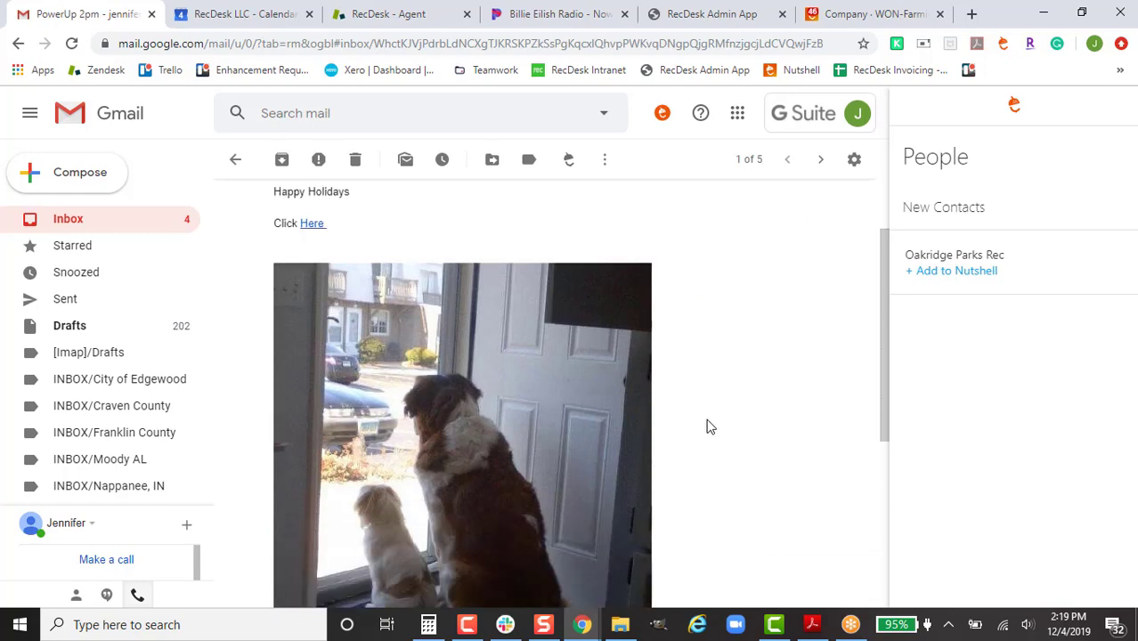
{"action": "scroll", "coordinate": [721, 483], "scroll_direction": "down", "scroll_amount": 2}
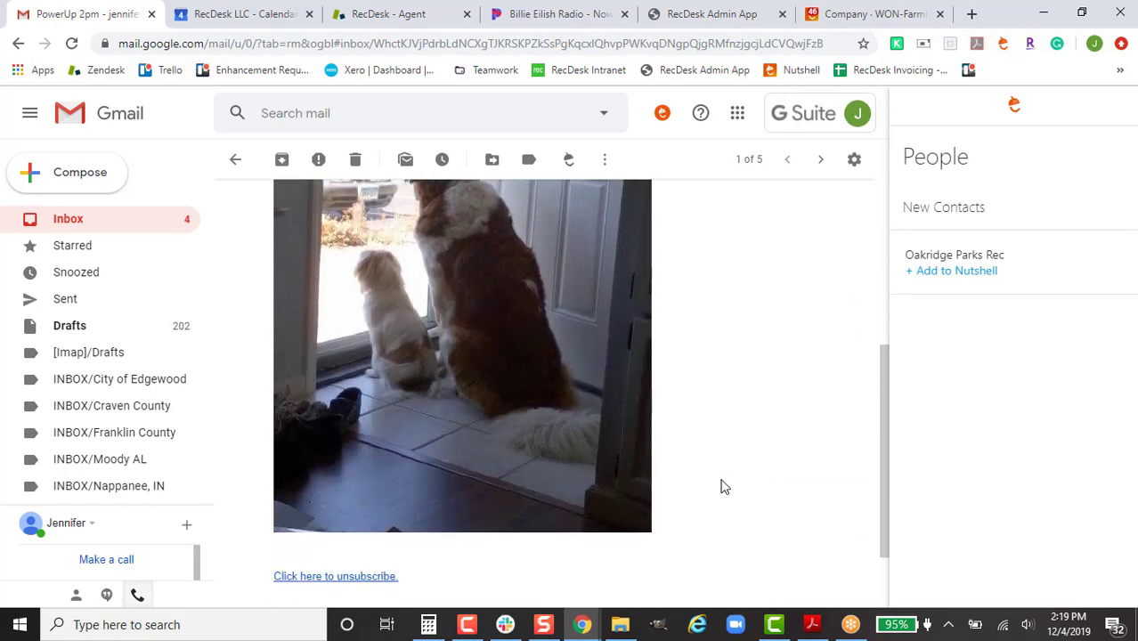
{"action": "scroll", "coordinate": [721, 483], "scroll_direction": "up", "scroll_amount": 4}
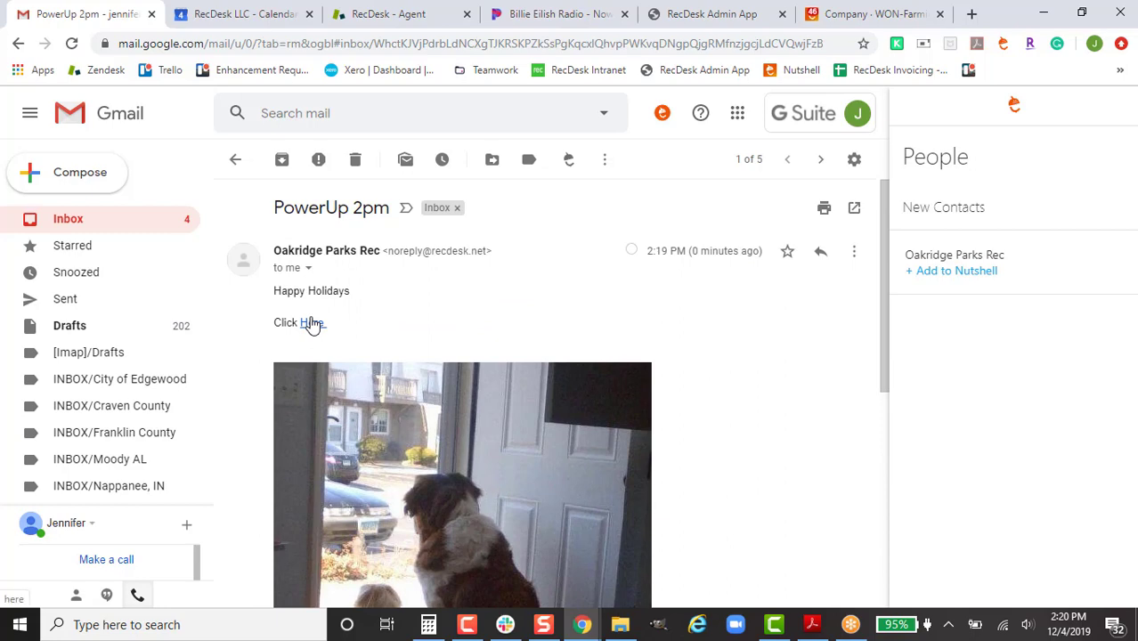
Step: Try the Here link, close its error tab, and switch back to RecDesk Director
{"action": "left_click", "coordinate": [312, 323]}
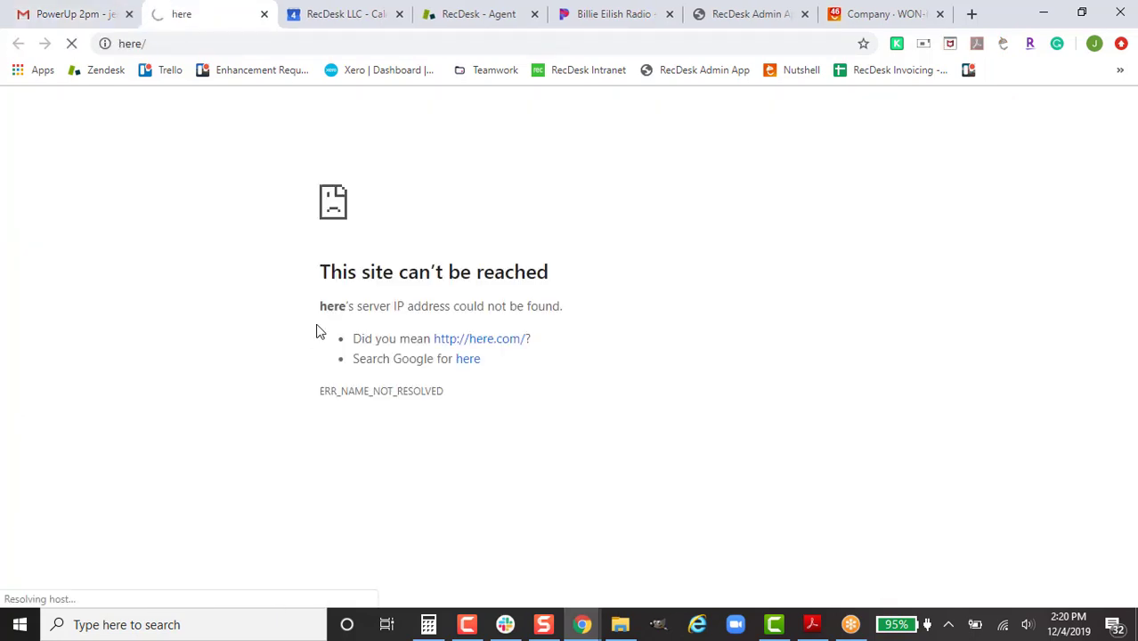
{"action": "left_click", "coordinate": [264, 15]}
{"action": "left_click", "coordinate": [106, 223]}
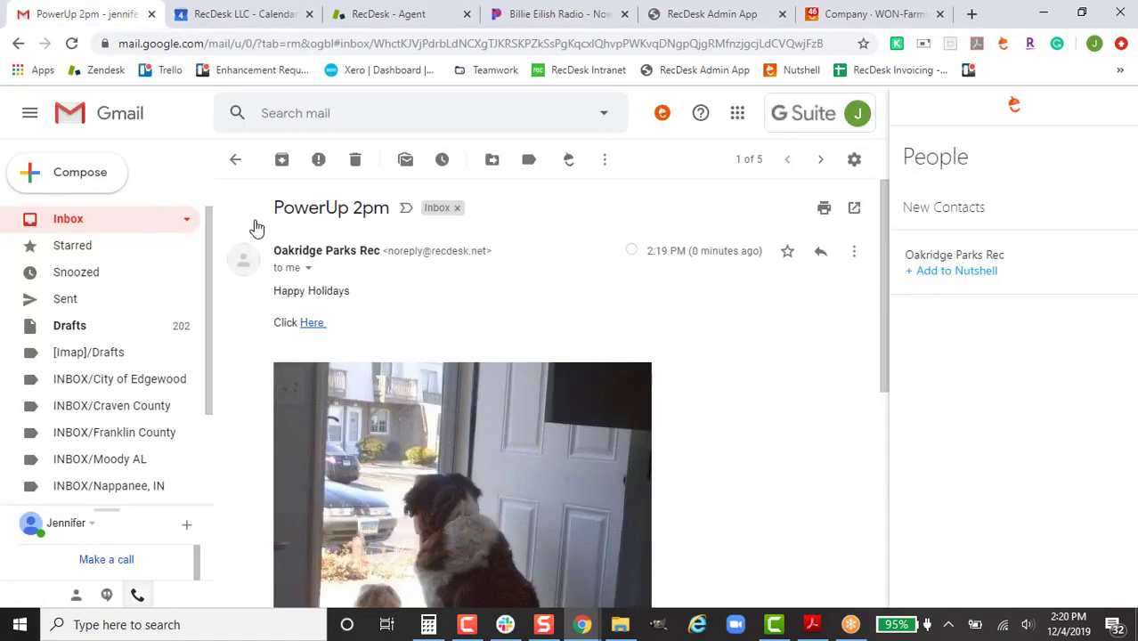
{"action": "key", "text": "alt+Tab"}
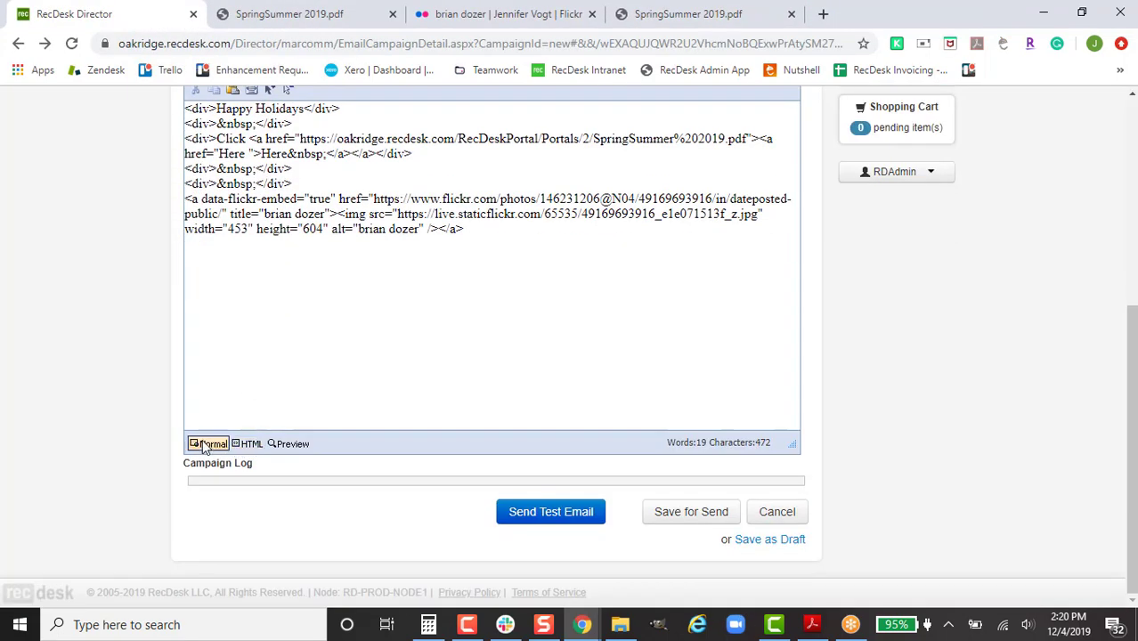
Step: Hyperlink the word Here to the SpringSummer 2019 PDF's URL
{"action": "left_click", "coordinate": [208, 444]}
{"action": "scroll", "coordinate": [254, 396], "scroll_direction": "up", "scroll_amount": 2}
{"action": "left_click_drag", "start_coordinate": [258, 395], "coordinate": [216, 392]}
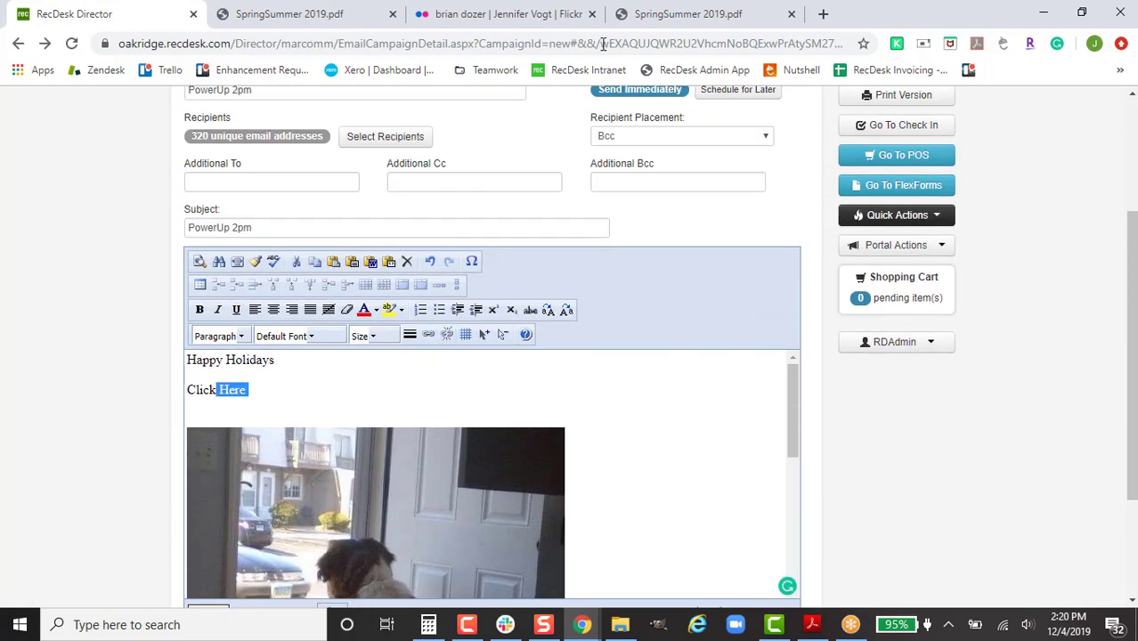
{"action": "left_click", "coordinate": [623, 14]}
{"action": "left_click", "coordinate": [163, 11]}
{"action": "left_click", "coordinate": [428, 333]}
{"action": "left_click", "coordinate": [488, 214]}
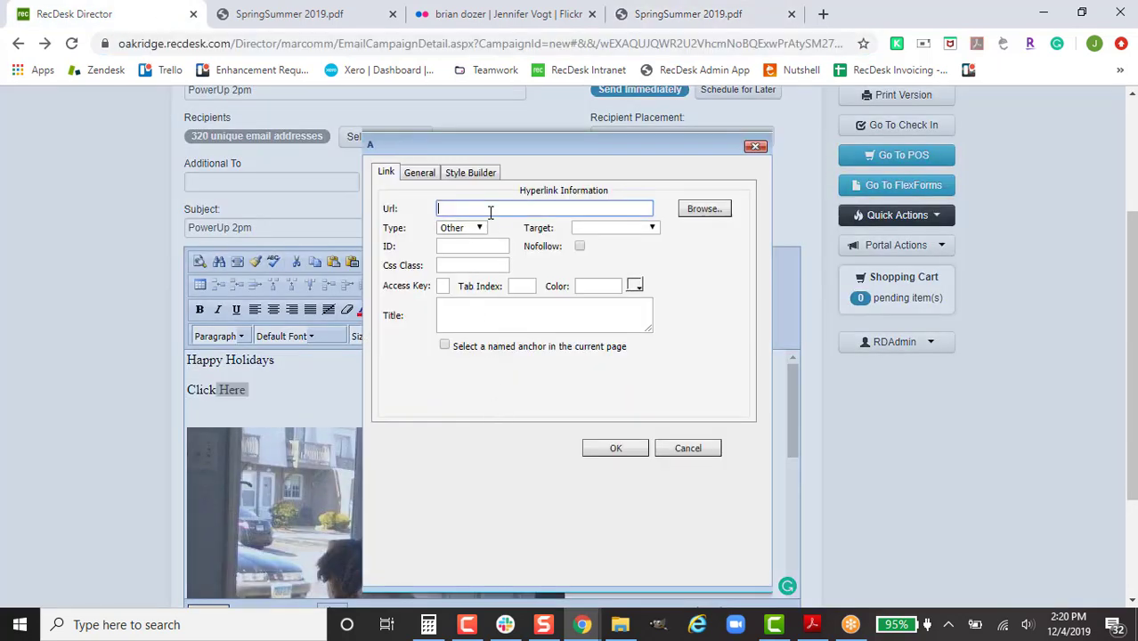
{"action": "key", "text": "ctrl+v"}
{"action": "left_click", "coordinate": [615, 448]}
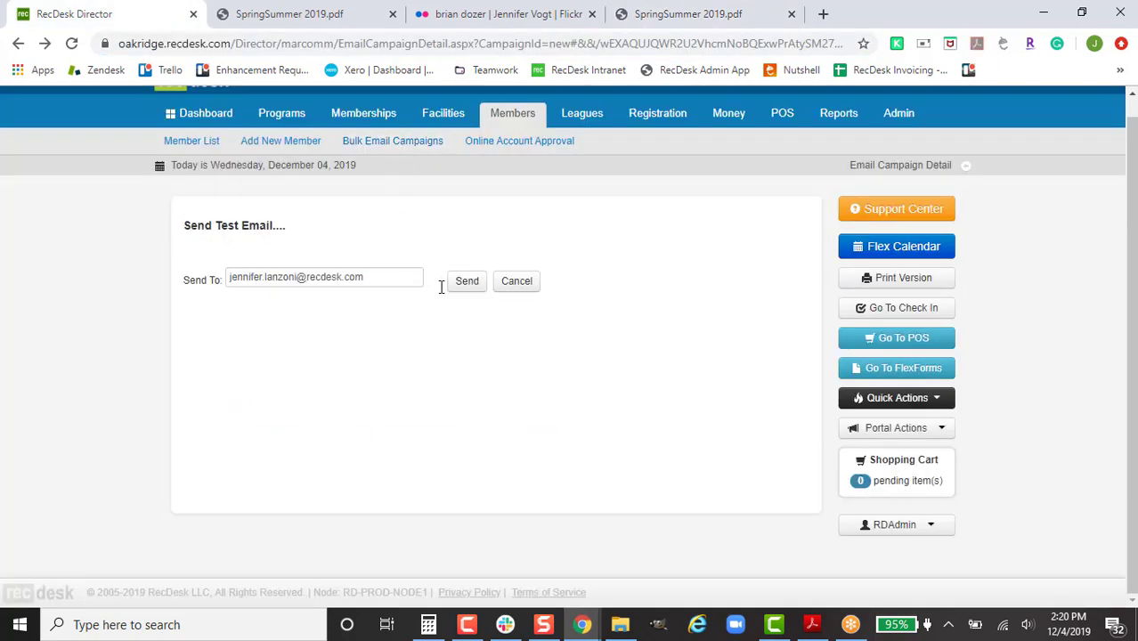
Step: Send another test email and open the new PowerUp 2pm copy in Gmail
{"action": "left_click", "coordinate": [469, 283]}
{"action": "left_click", "coordinate": [709, 152]}
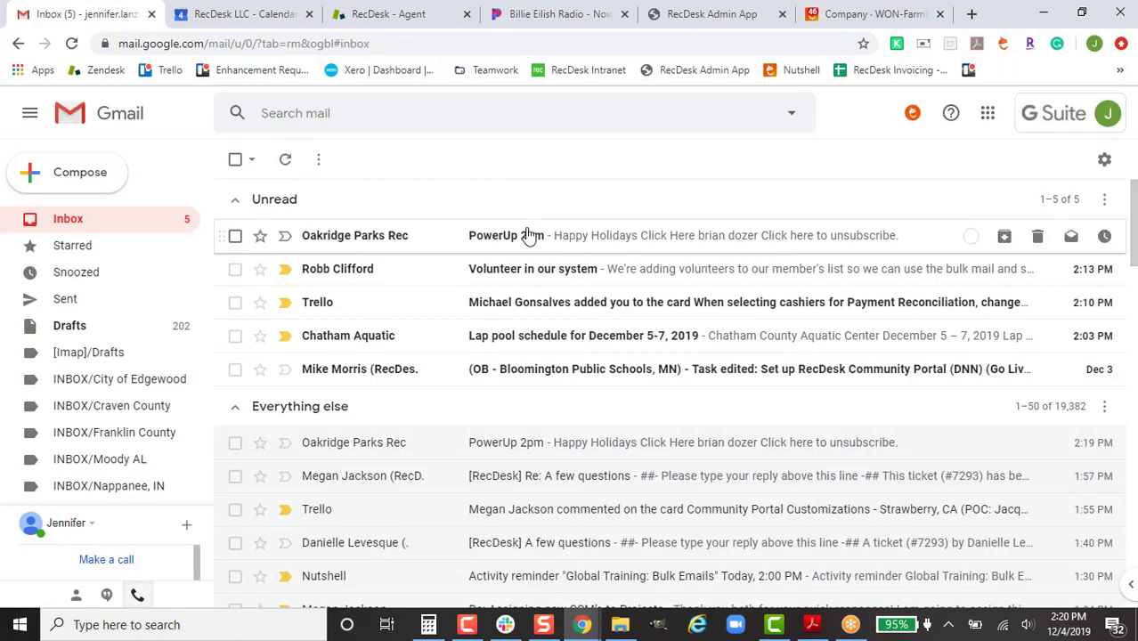
{"action": "left_click", "coordinate": [530, 235]}
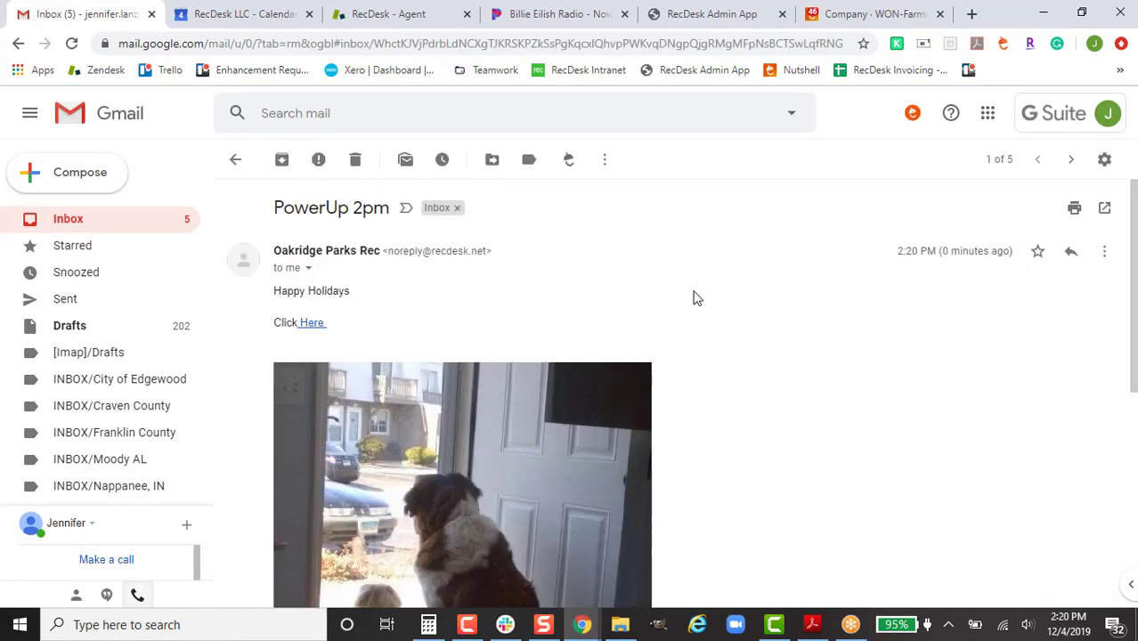
Step: Verify the Here link opens the SpringSummer 2019 PDF, close it, and return to RecDesk
{"action": "left_click", "coordinate": [306, 323]}
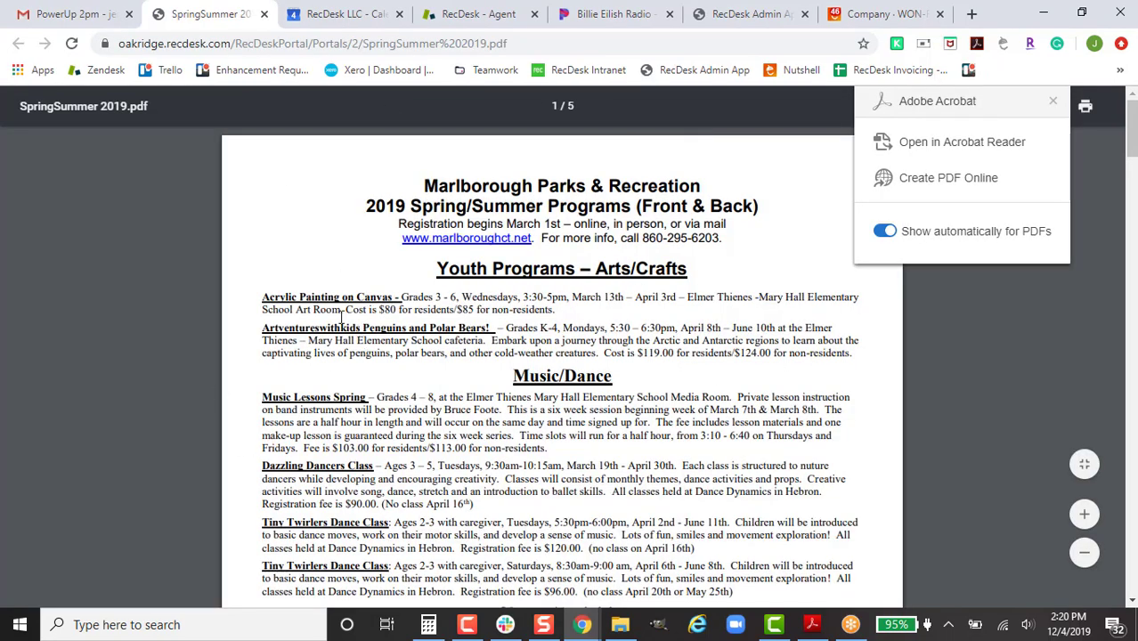
{"action": "left_click", "coordinate": [262, 15]}
{"action": "left_click", "coordinate": [593, 625]}
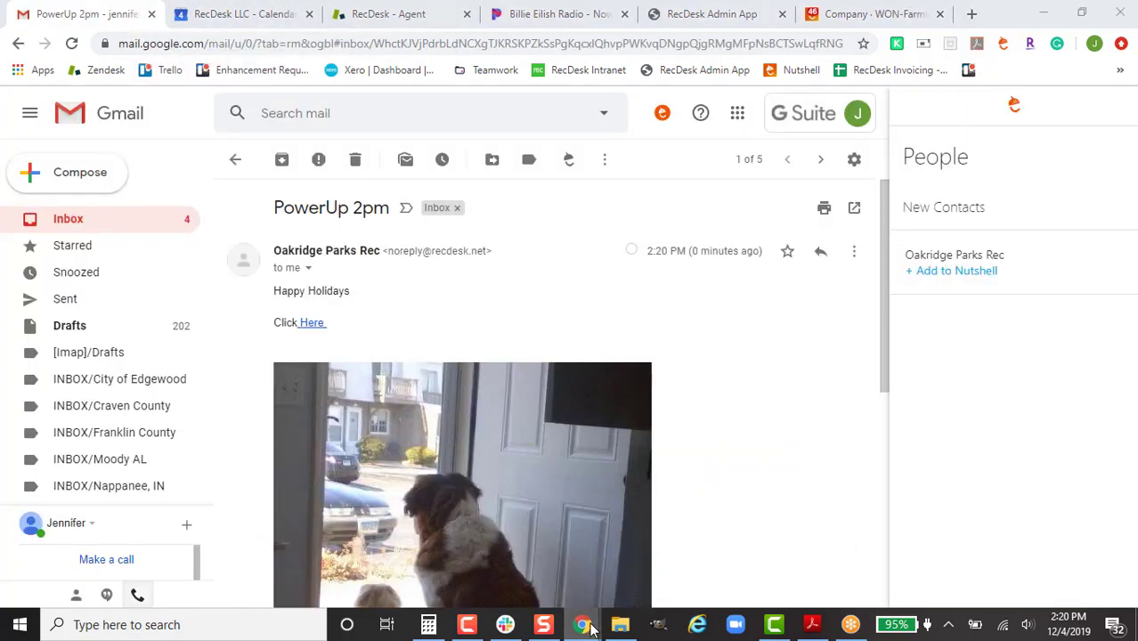
{"action": "left_click", "coordinate": [660, 556]}
Step: Use Save for Send to stage PowerUp 2pm for its 320 recipients
{"action": "scroll", "coordinate": [662, 392], "scroll_direction": "down", "scroll_amount": 4}
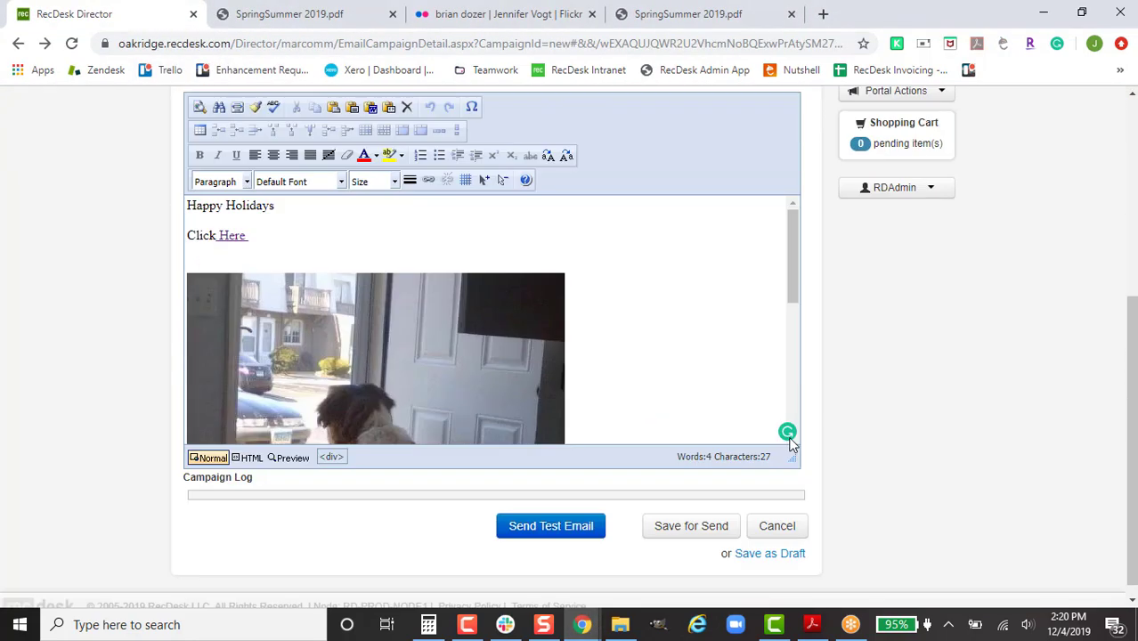
{"action": "left_click", "coordinate": [668, 521]}
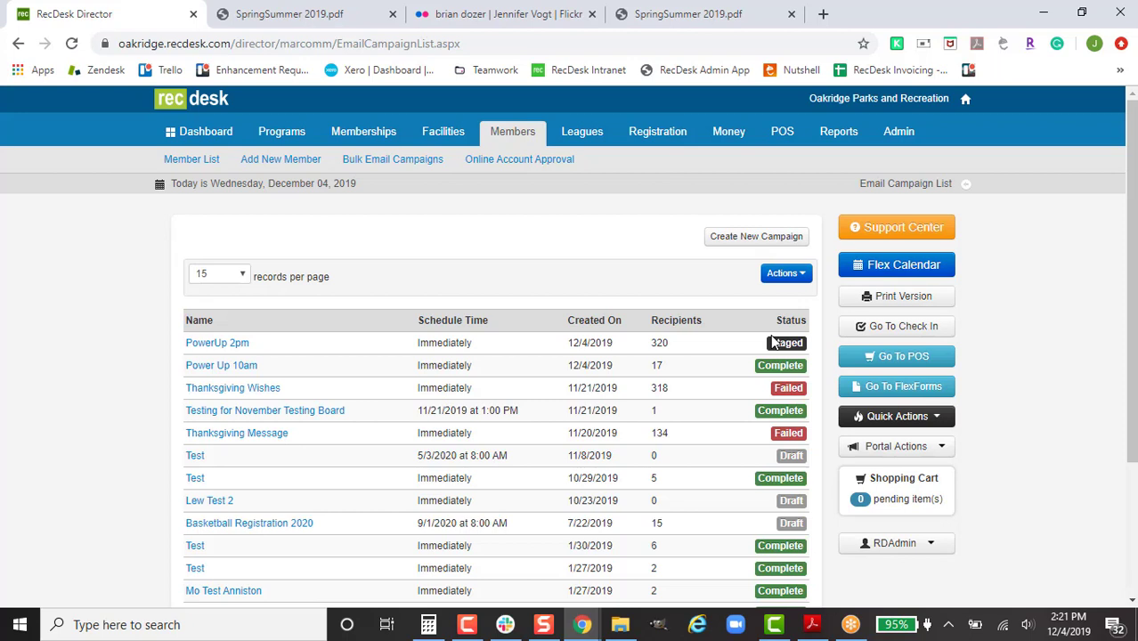
Step: Reload the Bulk Email Campaigns list to see PowerUp 2pm Running, then open the GoToMeeting panel
{"action": "left_click", "coordinate": [425, 163]}
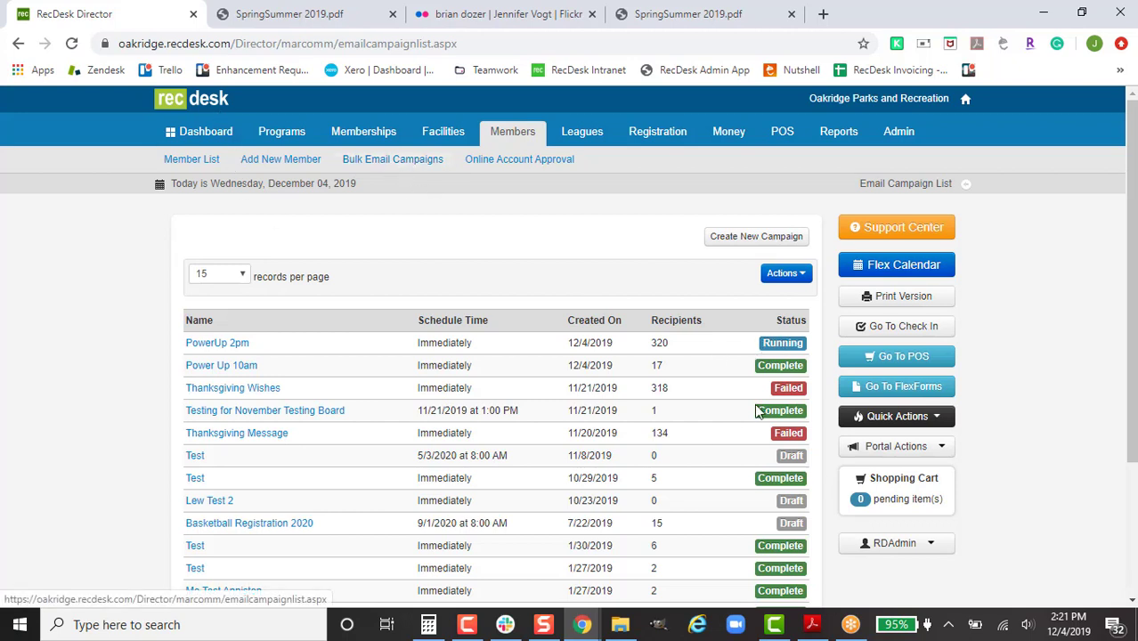
{"action": "left_click", "coordinate": [383, 158]}
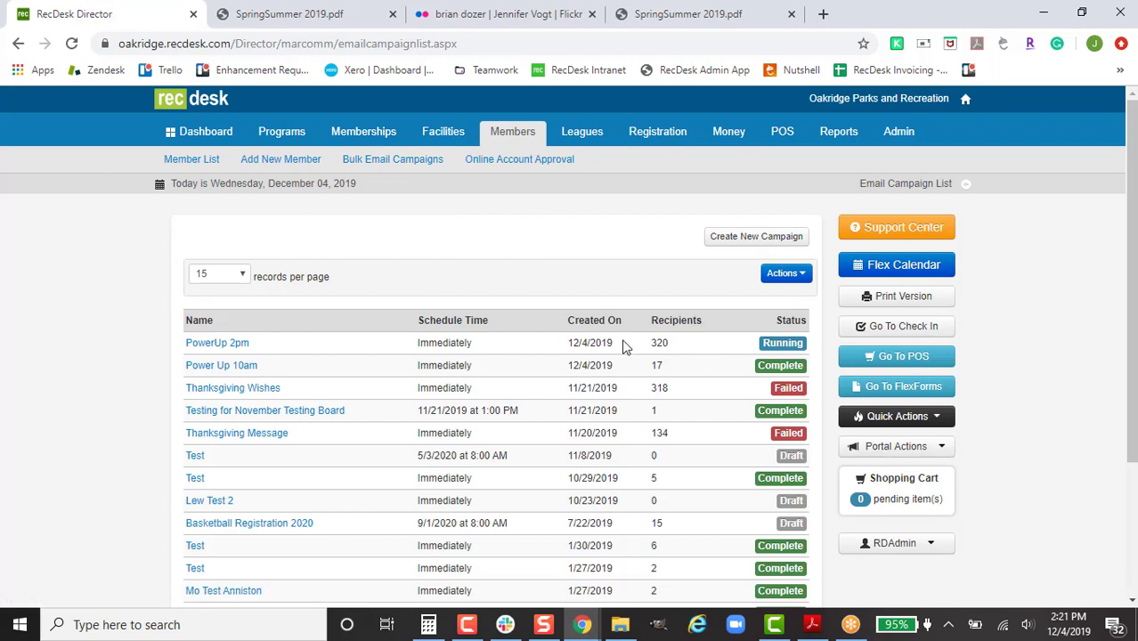
{"action": "left_click", "coordinate": [857, 626]}
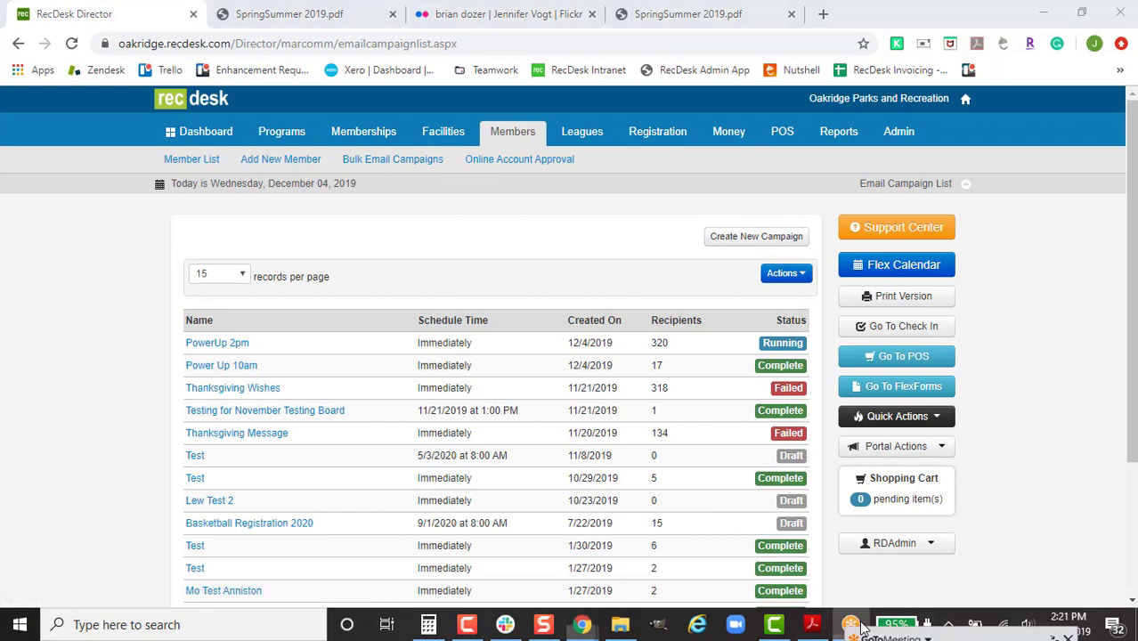
{"action": "left_click", "coordinate": [980, 635]}
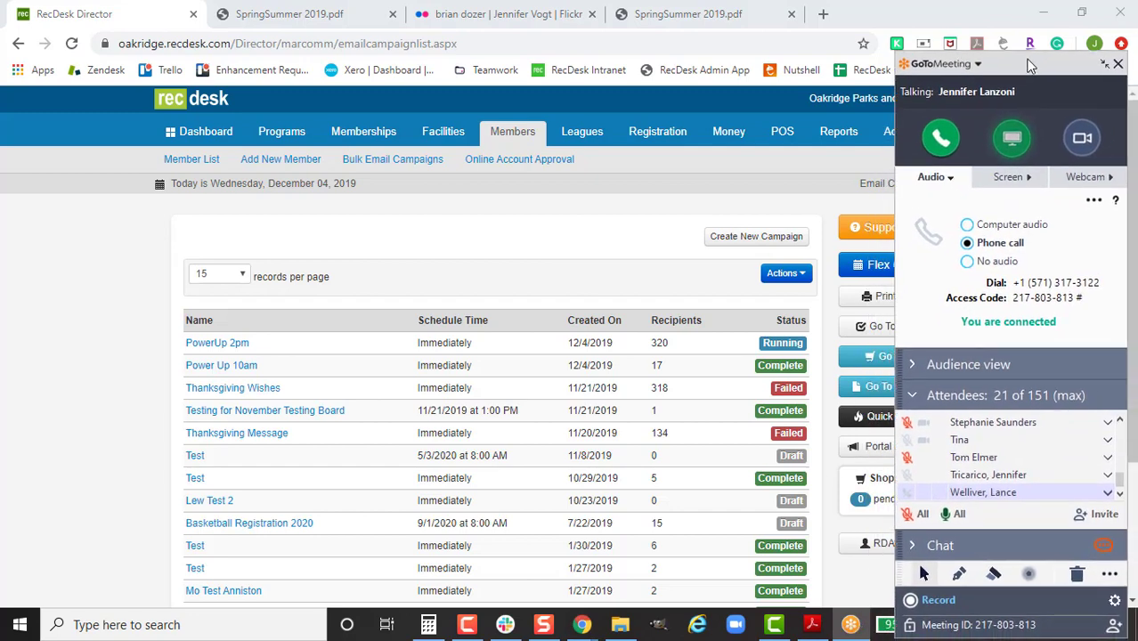
Step: Read through the attendees' questions in the GoToMeeting chat, then switch to the RecDesk Facebook tab
{"action": "left_click", "coordinate": [971, 545]}
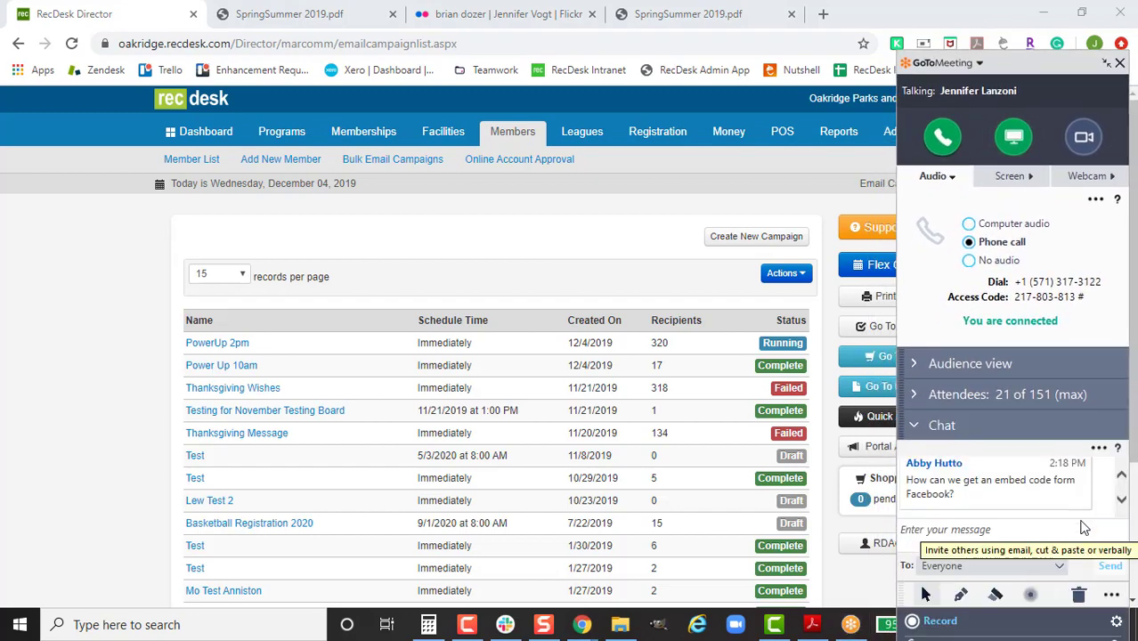
{"action": "left_click", "coordinate": [1122, 476]}
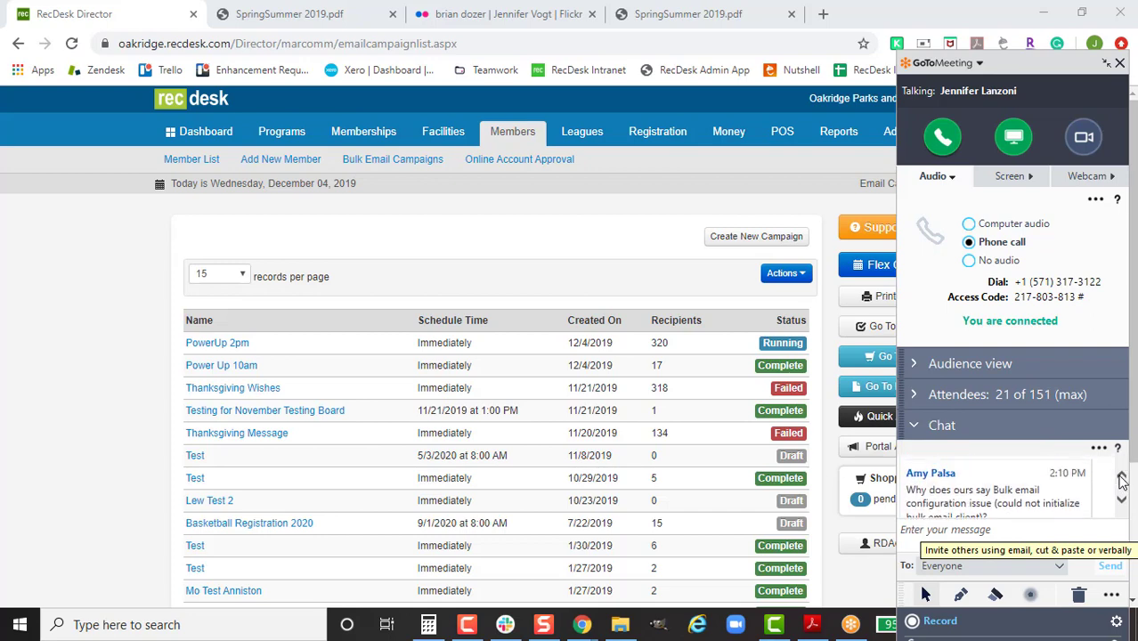
{"action": "scroll", "coordinate": [976, 504], "scroll_direction": "down", "scroll_amount": 1}
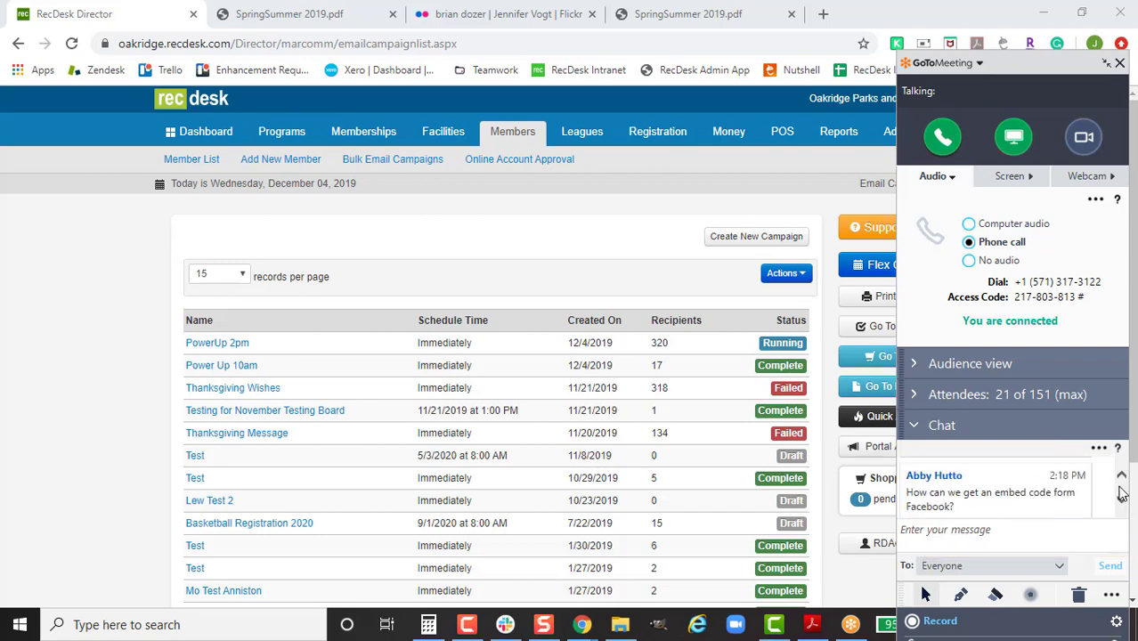
{"action": "left_click", "coordinate": [1121, 476]}
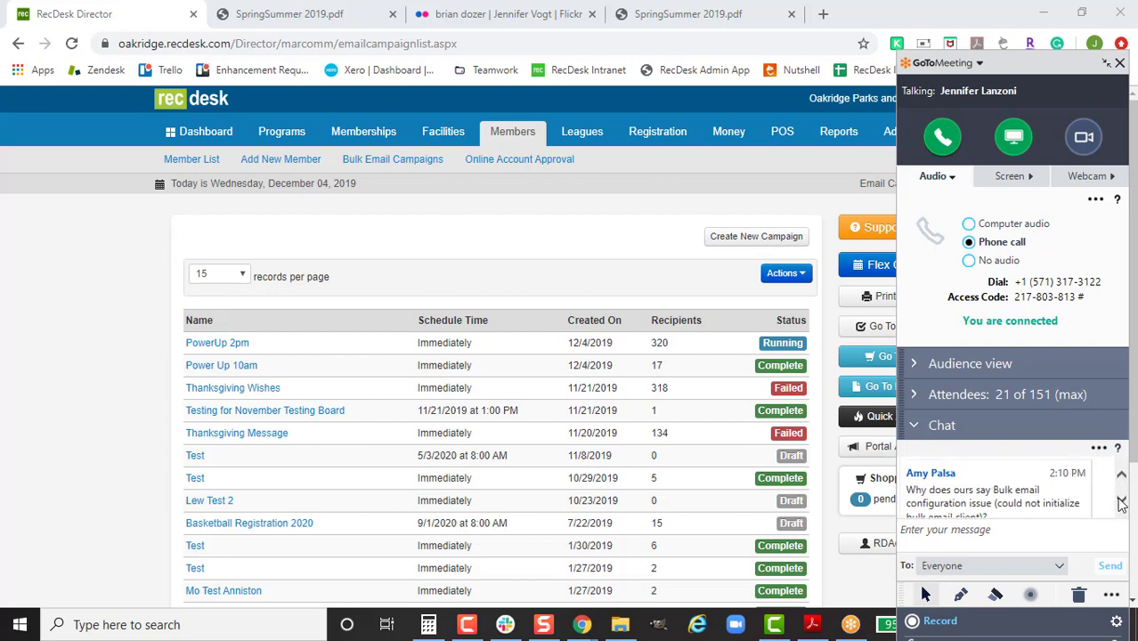
{"action": "left_click", "coordinate": [1122, 501]}
{"action": "left_click", "coordinate": [1121, 501]}
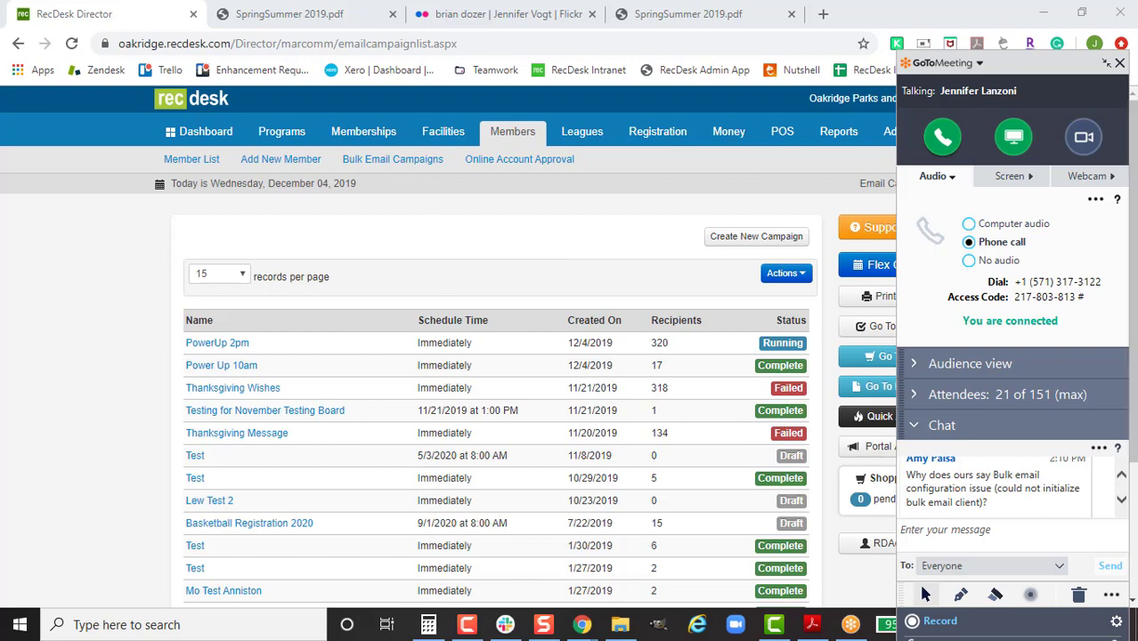
{"action": "left_click", "coordinate": [1122, 499]}
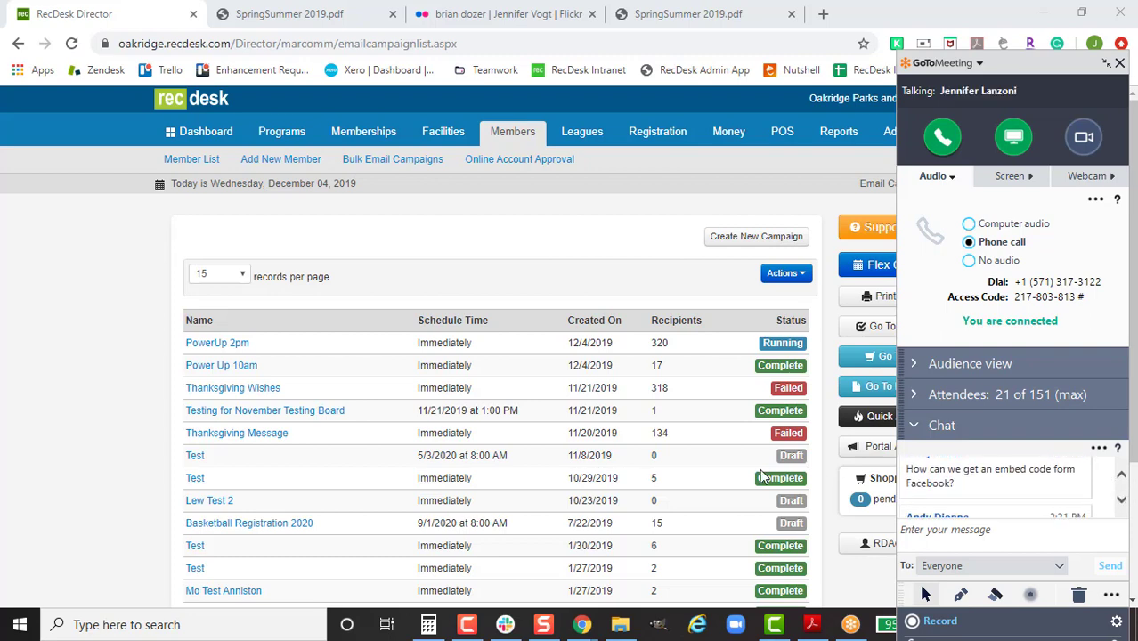
{"action": "left_click", "coordinate": [690, 13]}
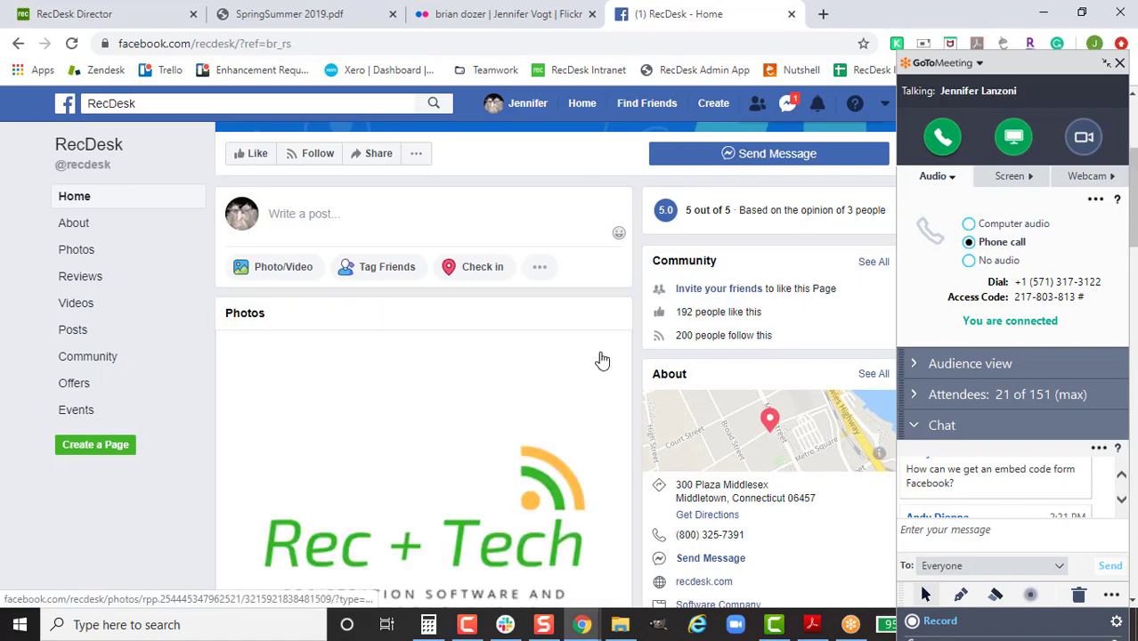
Step: Generate the iframe embed code for the Rec + Tech showcase post, then start a blank browser tab
{"action": "scroll", "coordinate": [609, 419], "scroll_direction": "down", "scroll_amount": 5}
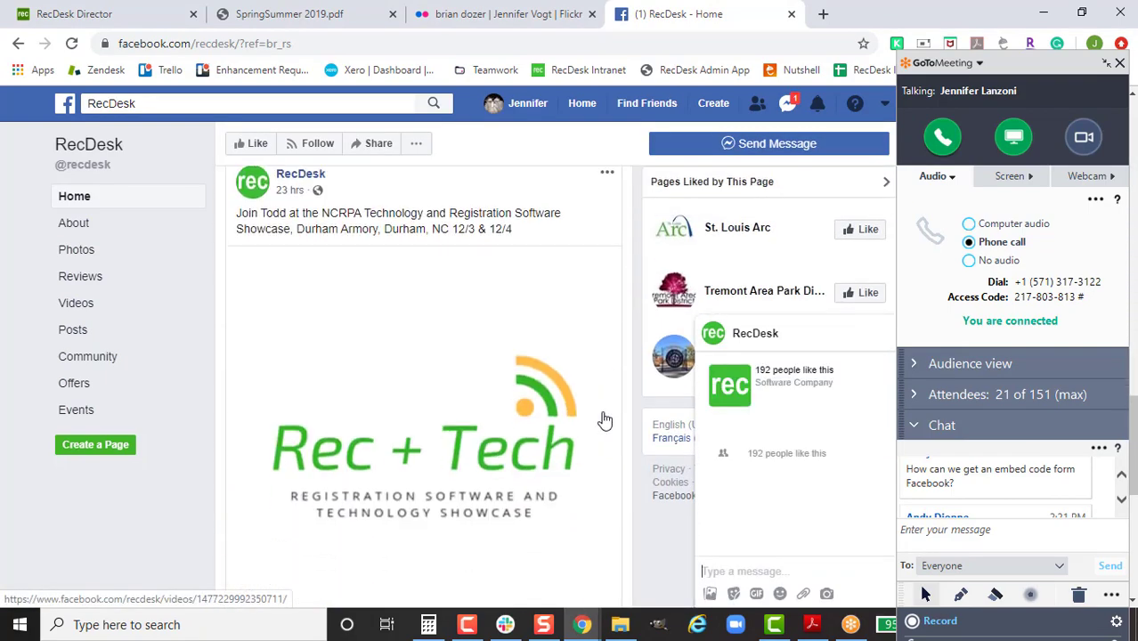
{"action": "scroll", "coordinate": [603, 418], "scroll_direction": "up", "scroll_amount": 2}
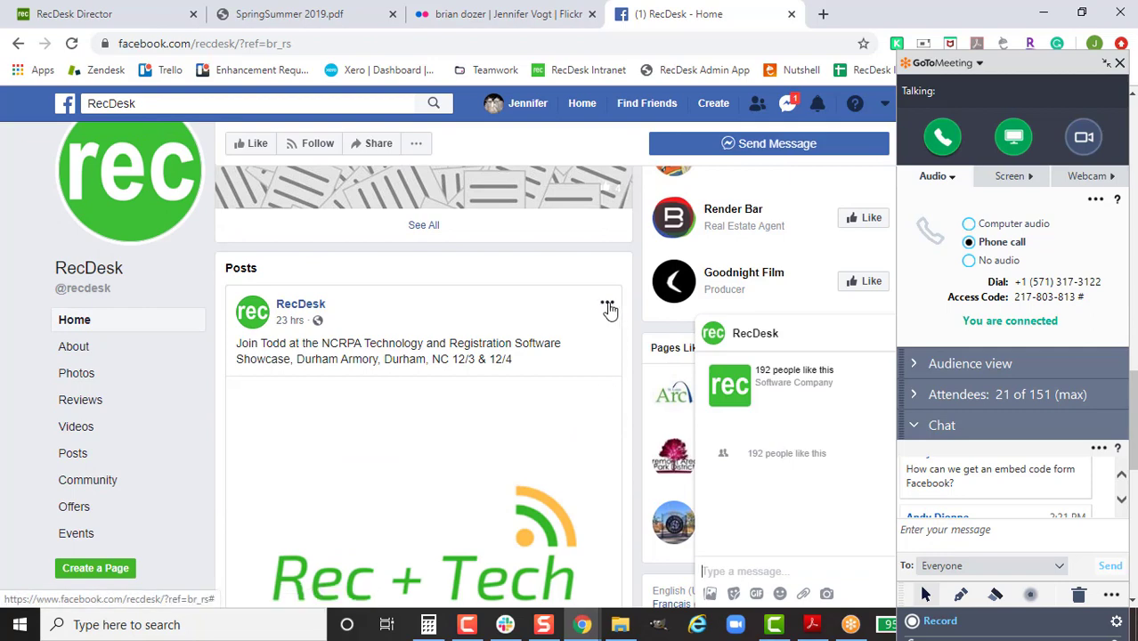
{"action": "left_click", "coordinate": [605, 306]}
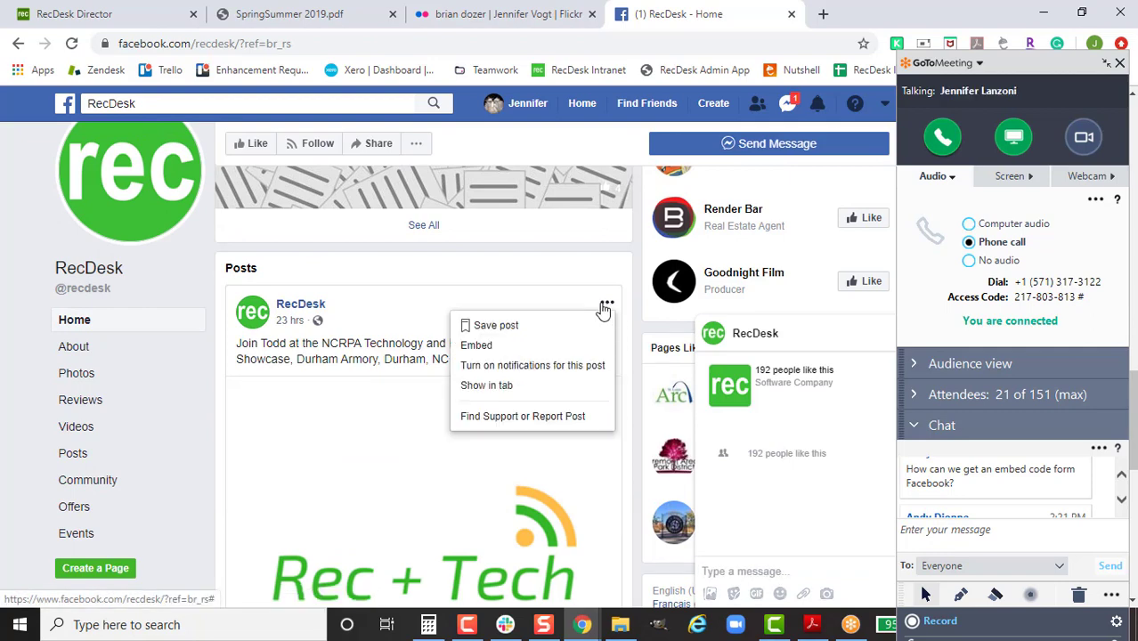
{"action": "left_click", "coordinate": [516, 352]}
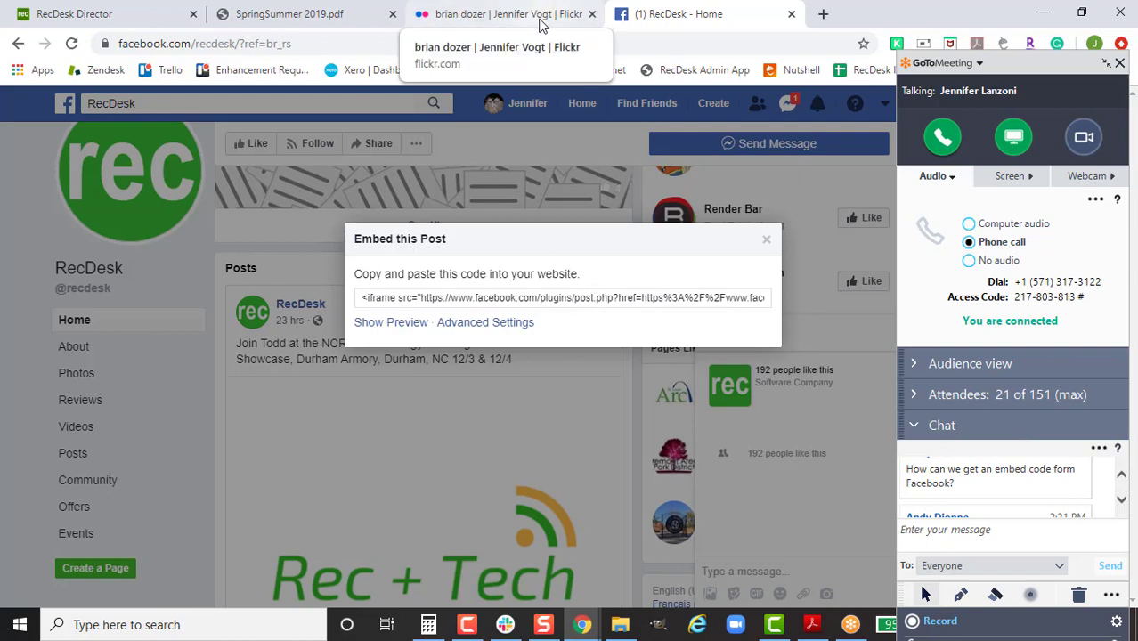
{"action": "left_click", "coordinate": [1121, 502]}
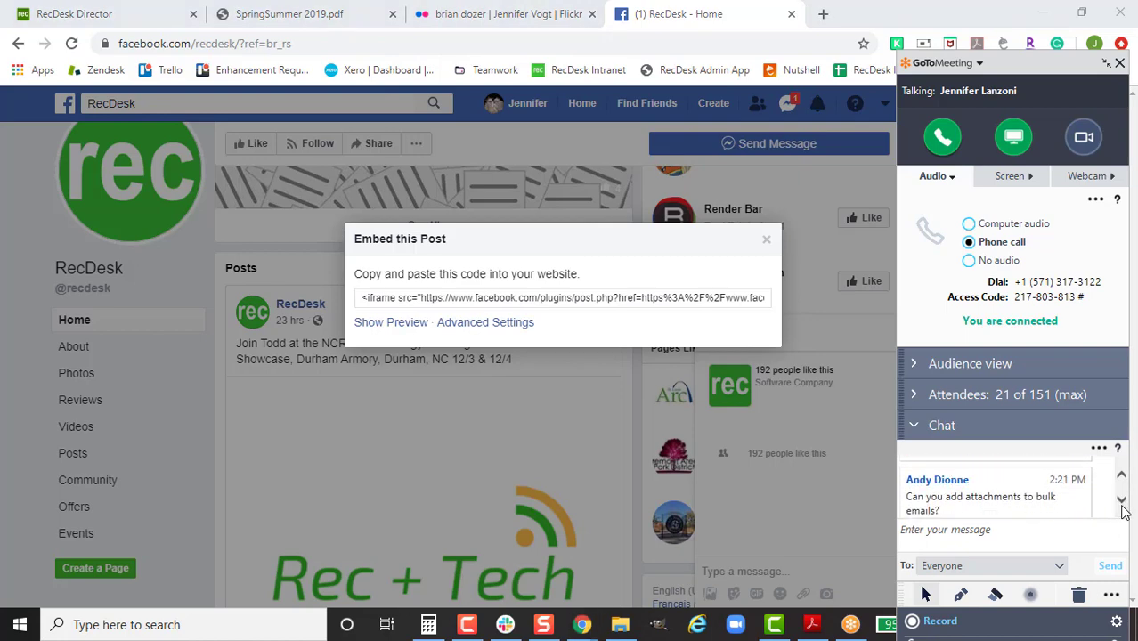
{"action": "left_click", "coordinate": [1122, 501]}
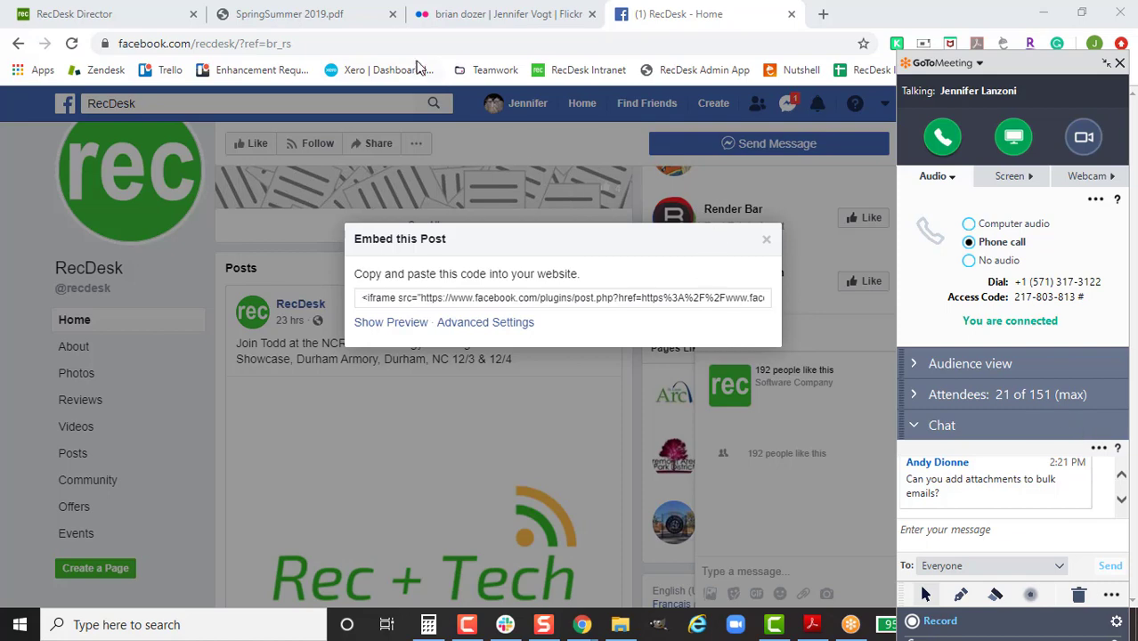
{"action": "left_click", "coordinate": [823, 15]}
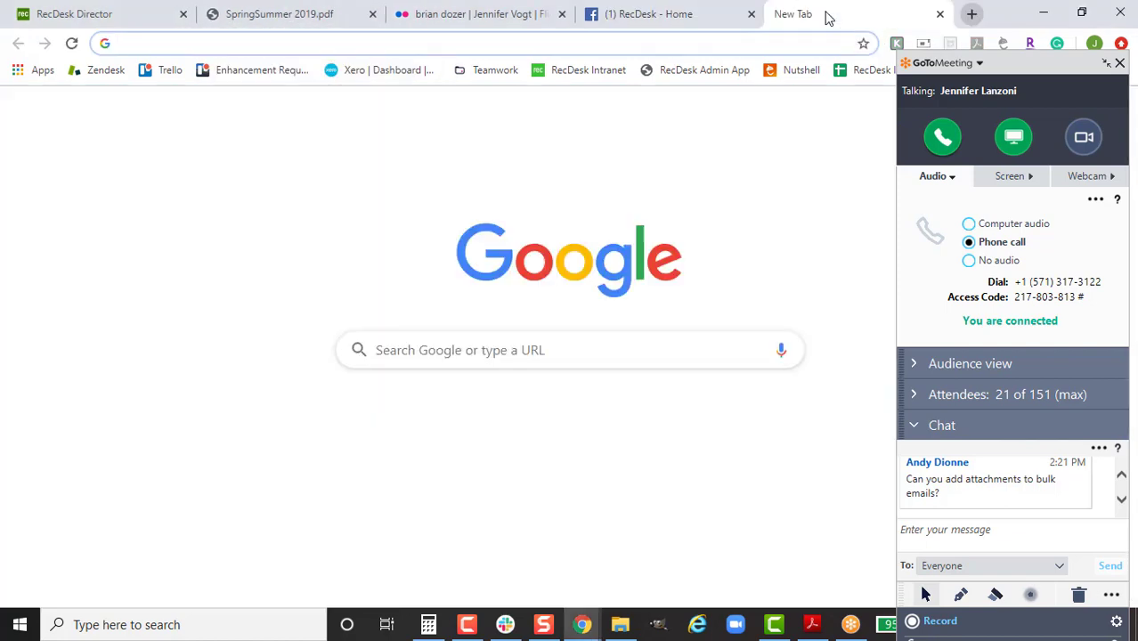
Step: Open SpringSummer 2019.pdf from oakridge.recdesk.com's Forms page and bring up copy options for its URL
{"action": "key", "text": "Return"}
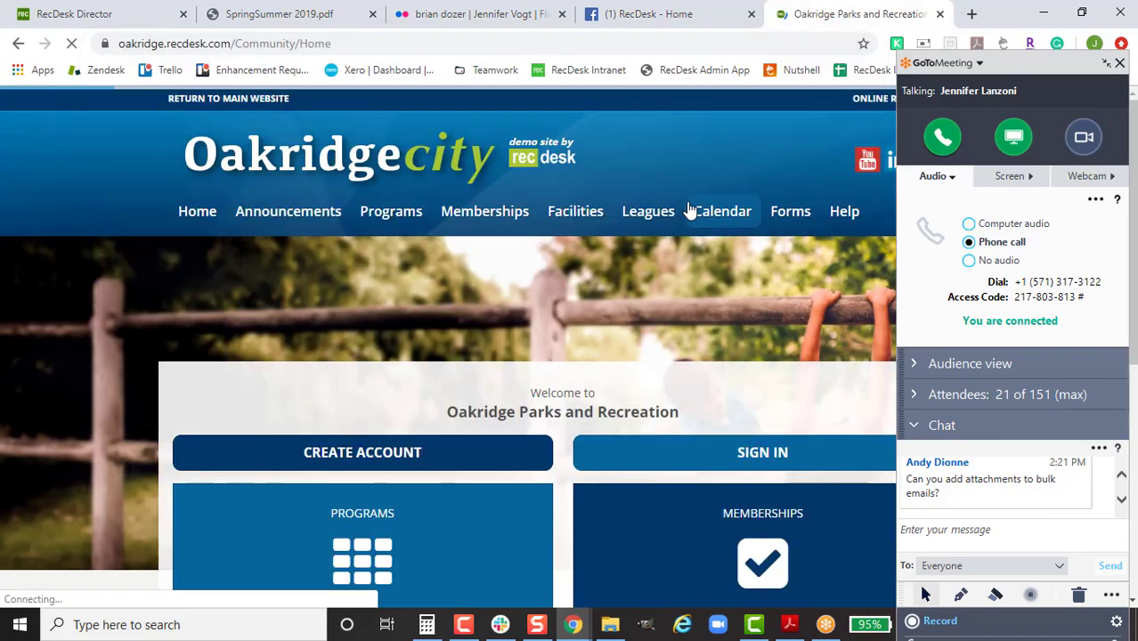
{"action": "left_click", "coordinate": [784, 218]}
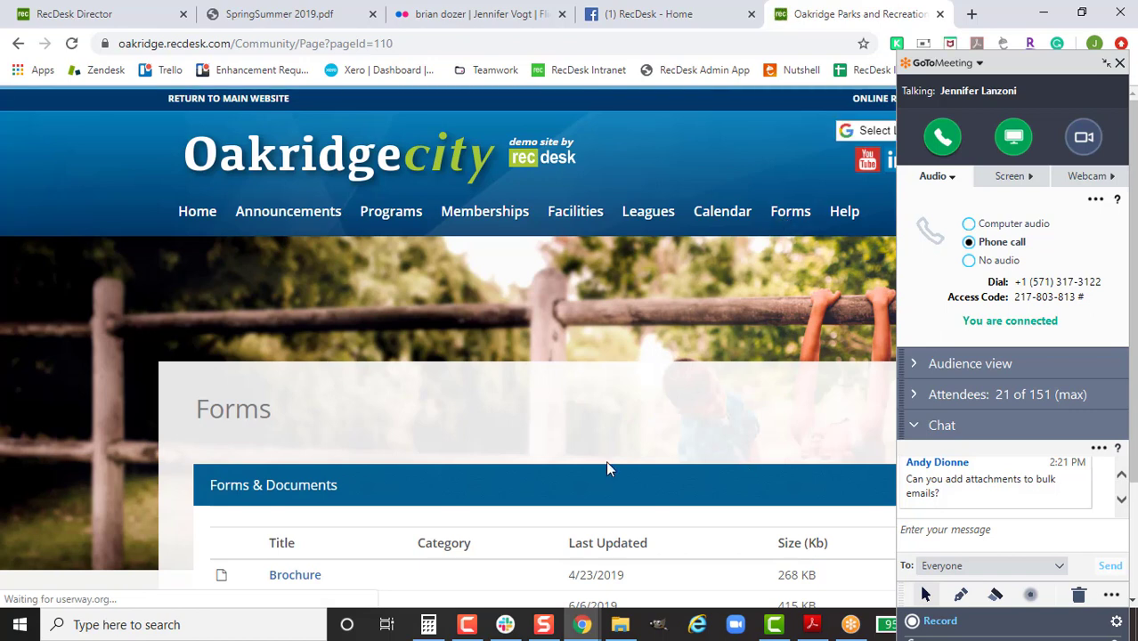
{"action": "scroll", "coordinate": [432, 510], "scroll_direction": "down", "scroll_amount": 2}
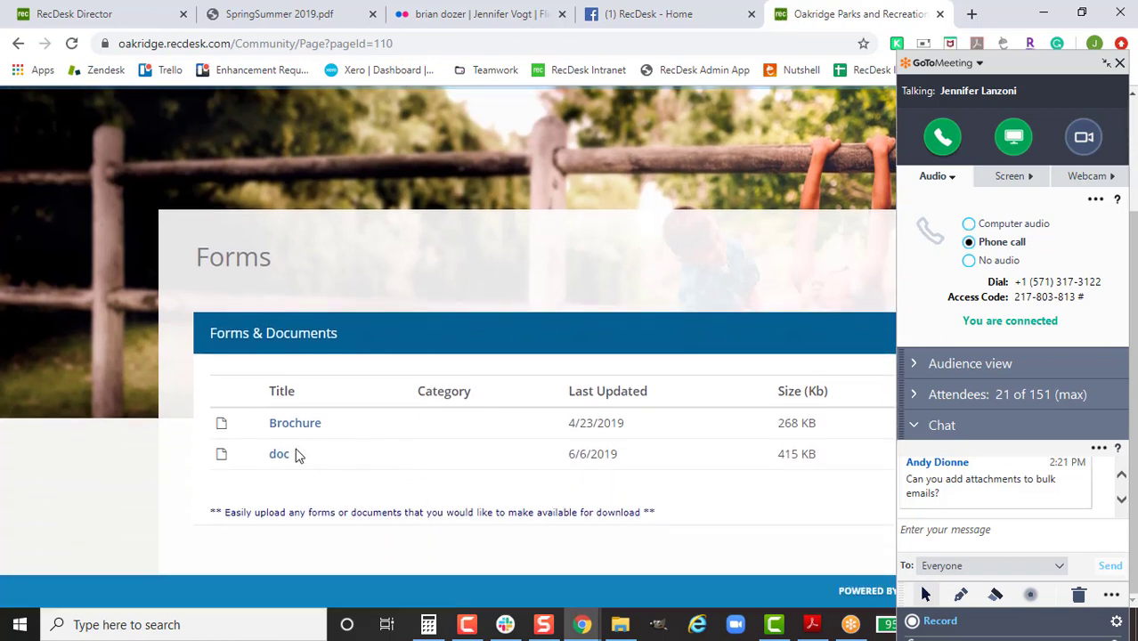
{"action": "left_click", "coordinate": [278, 455]}
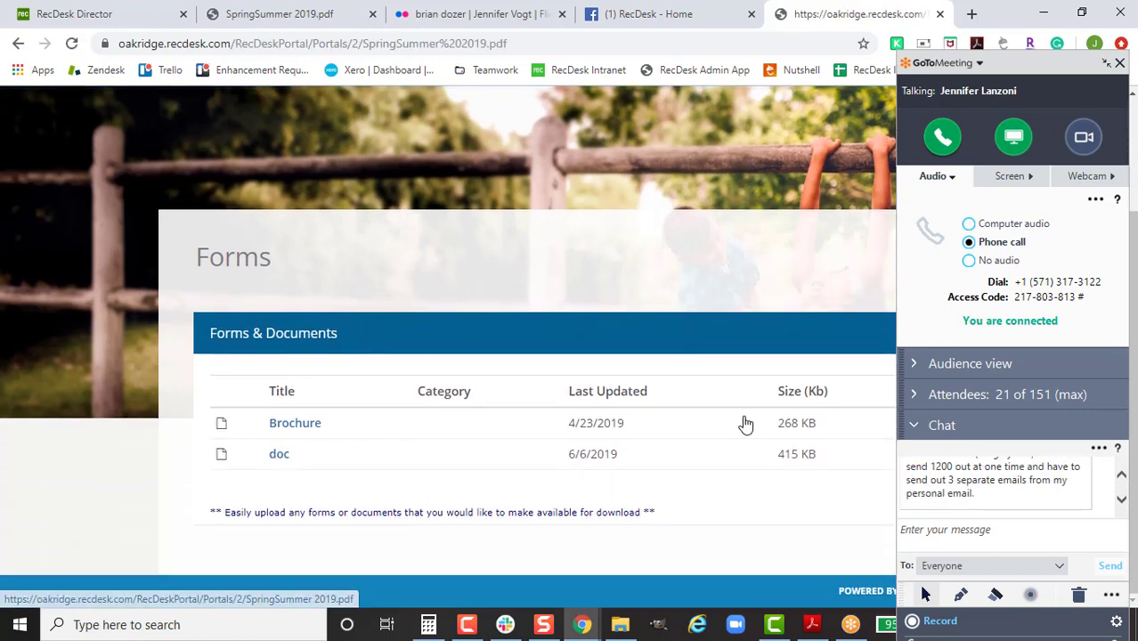
{"action": "left_click", "coordinate": [528, 37]}
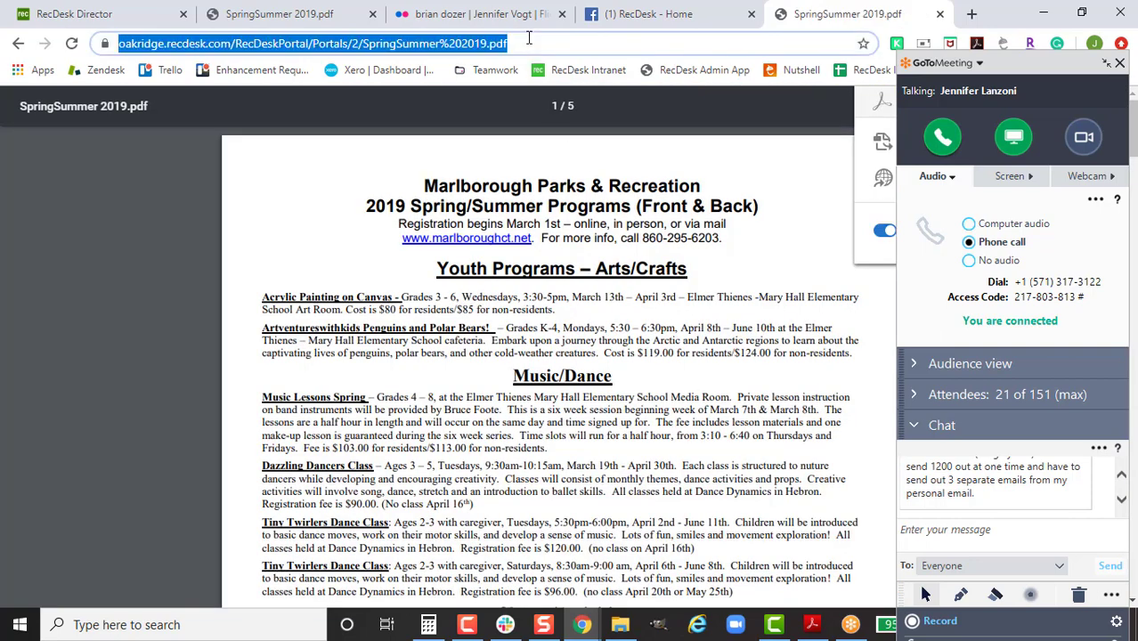
{"action": "right_click", "coordinate": [512, 45]}
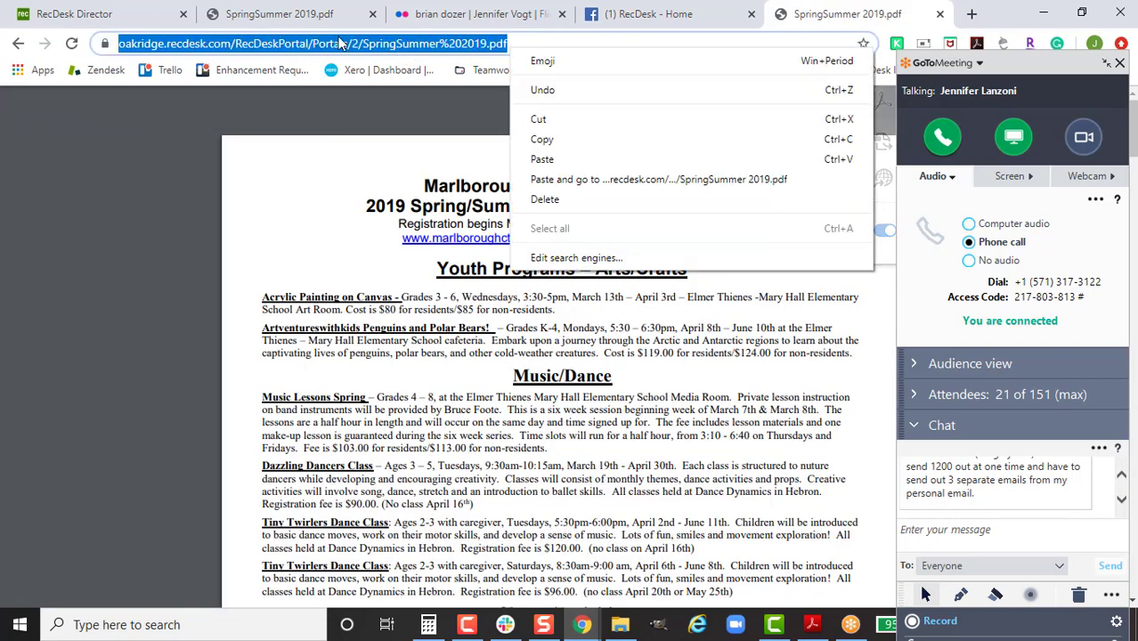
Step: Close the PDF and RecDesk Facebook tabs, returning to the Flickr Medium (453 × 604) embed code
{"action": "left_click", "coordinate": [1121, 475]}
{"action": "left_click", "coordinate": [1122, 475]}
{"action": "left_click", "coordinate": [1122, 477]}
{"action": "left_click", "coordinate": [1121, 475]}
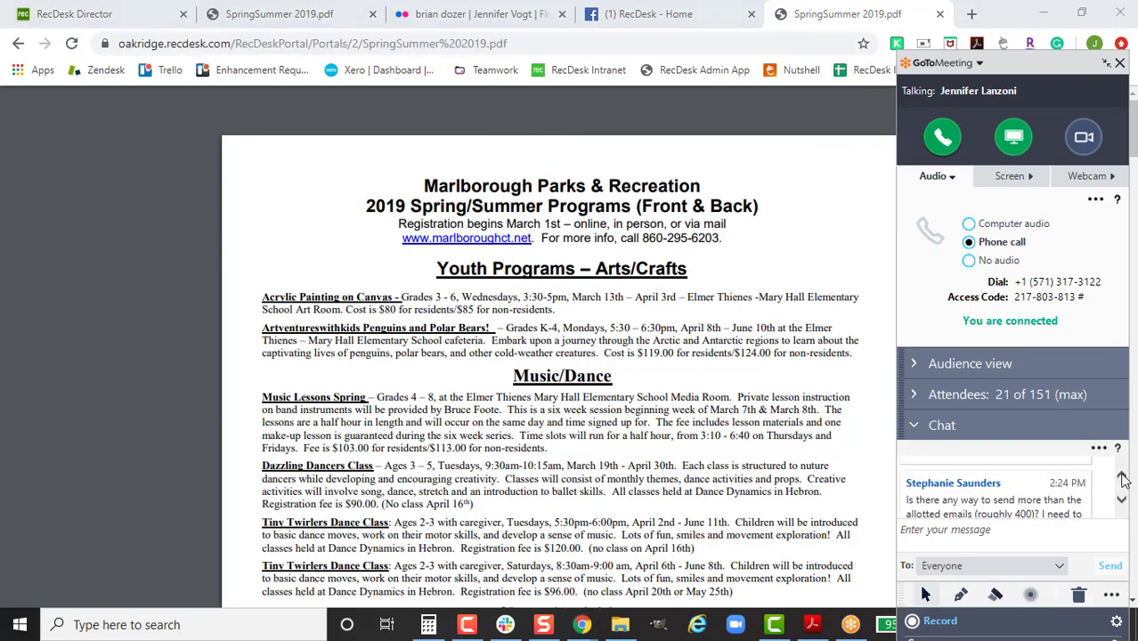
{"action": "left_click", "coordinate": [1121, 474]}
{"action": "left_click", "coordinate": [1121, 474]}
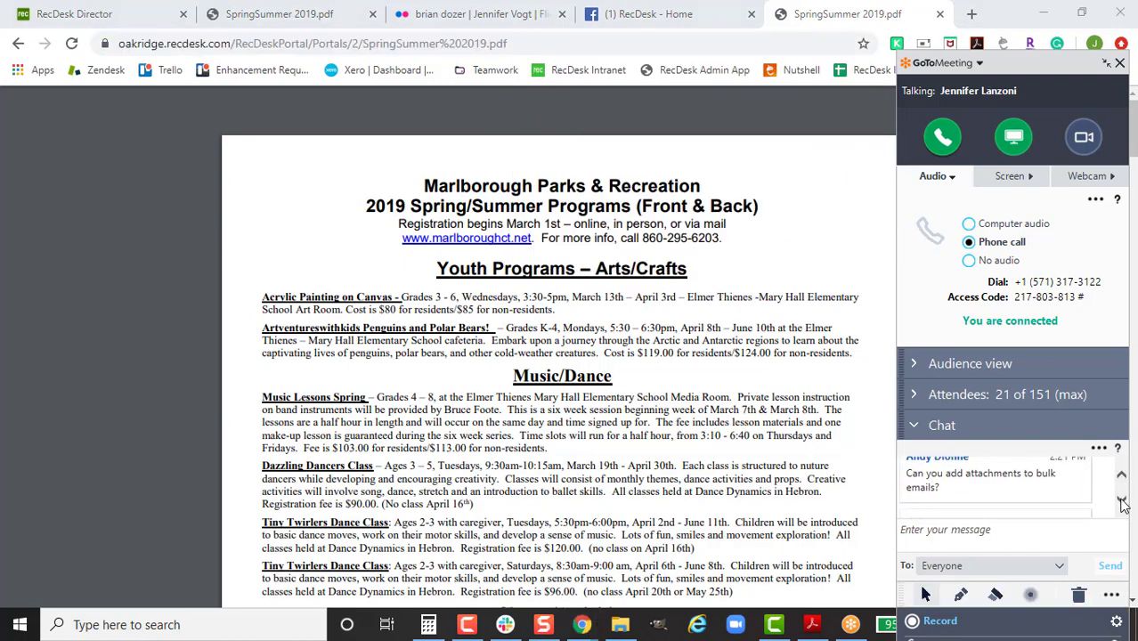
{"action": "left_click", "coordinate": [1121, 502]}
{"action": "left_click", "coordinate": [1122, 502]}
{"action": "left_click", "coordinate": [1121, 502]}
{"action": "left_click", "coordinate": [1122, 501]}
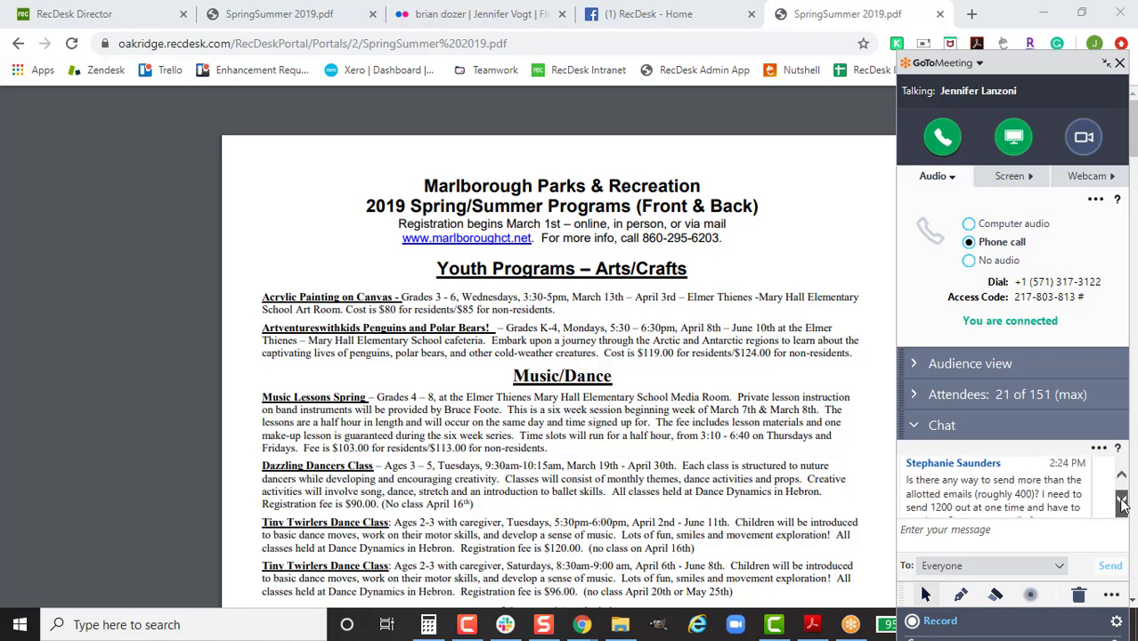
{"action": "left_click", "coordinate": [1121, 501]}
{"action": "key", "text": "ctrl+w"}
{"action": "key", "text": "ctrl+w"}
{"action": "left_click", "coordinate": [1121, 476]}
Step: Reopen the PowerUp 2pm campaign from the bulk email list and scroll down to the dog photo
{"action": "left_click", "coordinate": [1121, 477]}
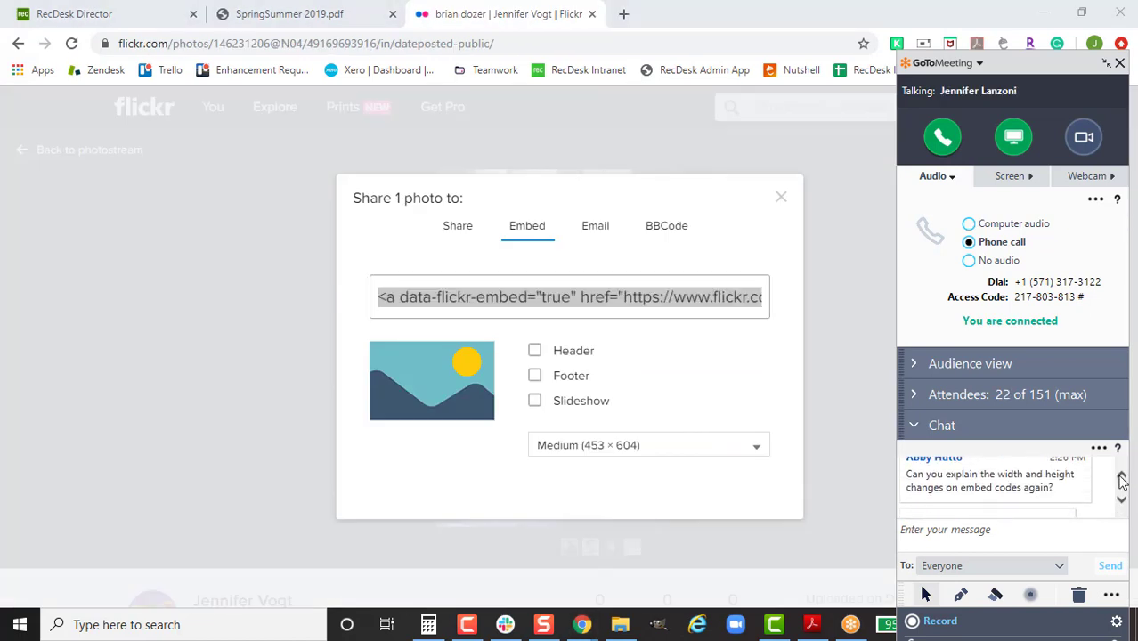
{"action": "left_click", "coordinate": [58, 11]}
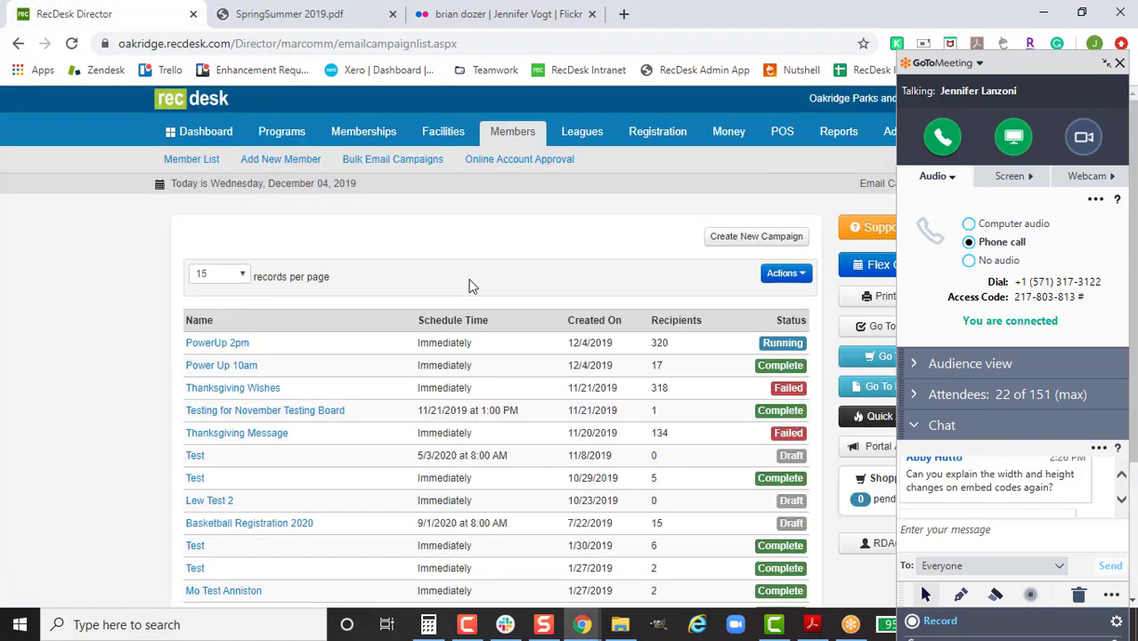
{"action": "left_click", "coordinate": [228, 343]}
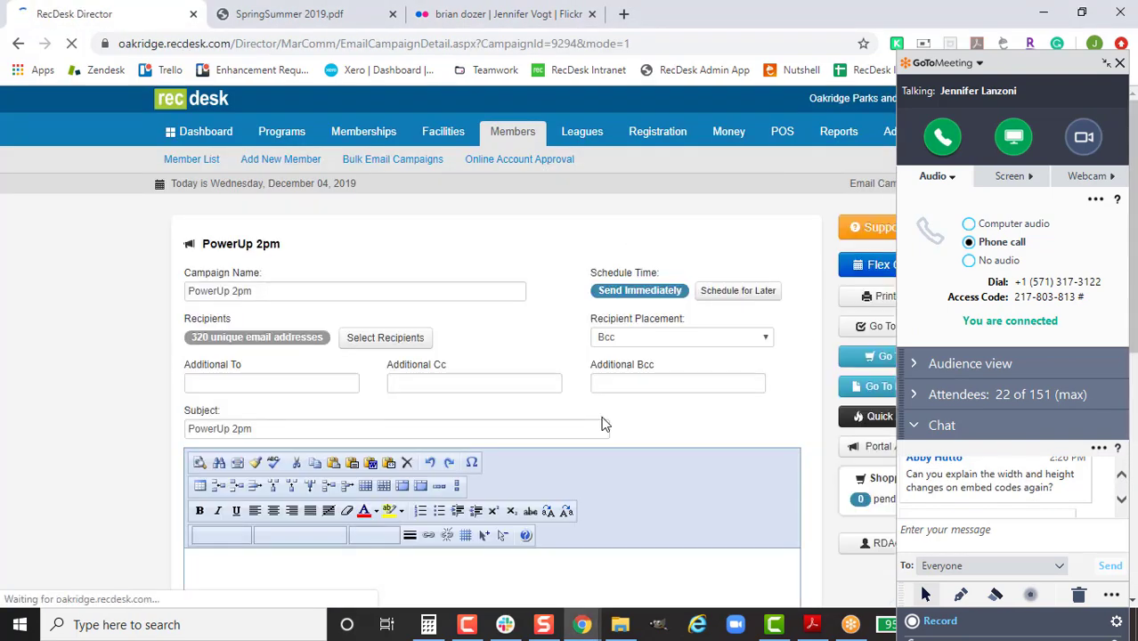
{"action": "scroll", "coordinate": [598, 440], "scroll_direction": "down", "scroll_amount": 6}
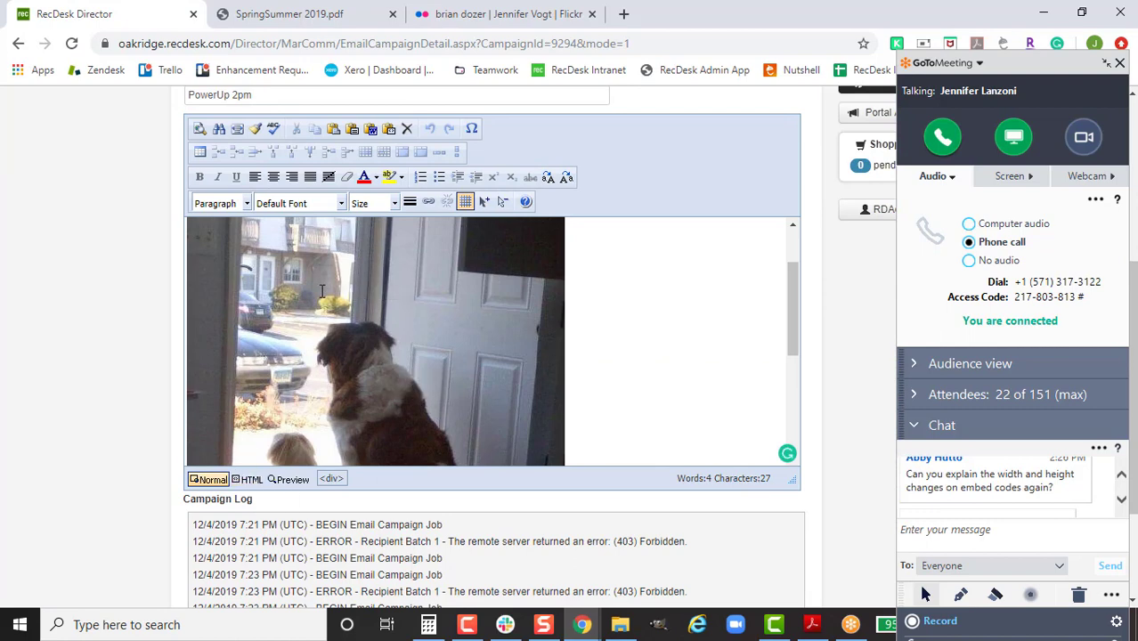
{"action": "scroll", "coordinate": [433, 304], "scroll_direction": "down", "scroll_amount": 2}
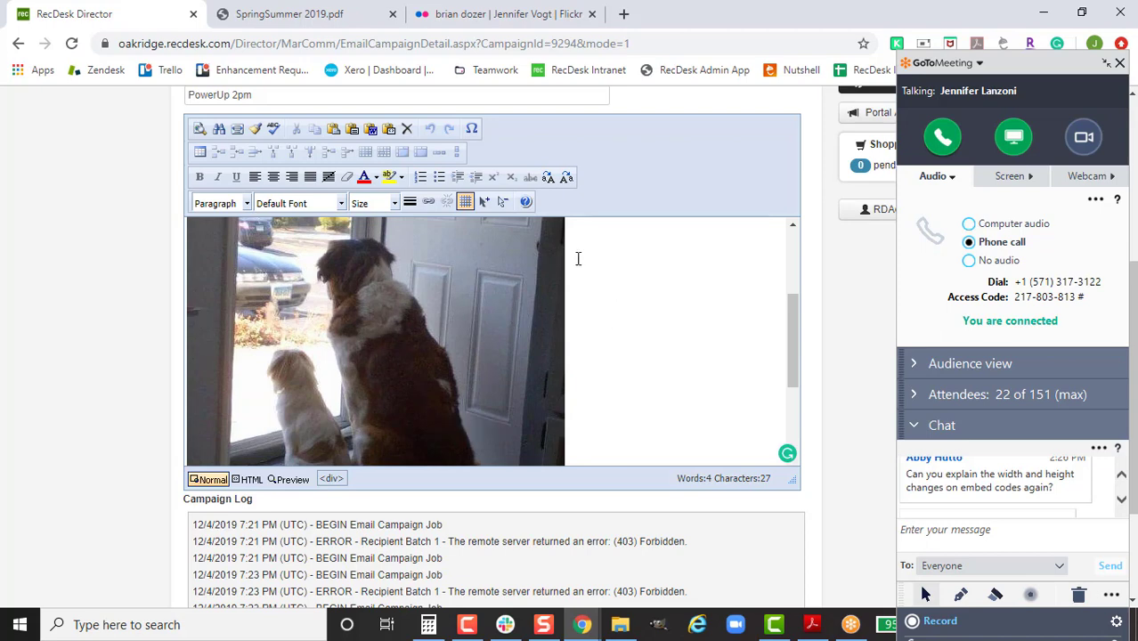
Step: In the email's HTML source, change the dog image's width from 453 to 100%
{"action": "left_click", "coordinate": [250, 480]}
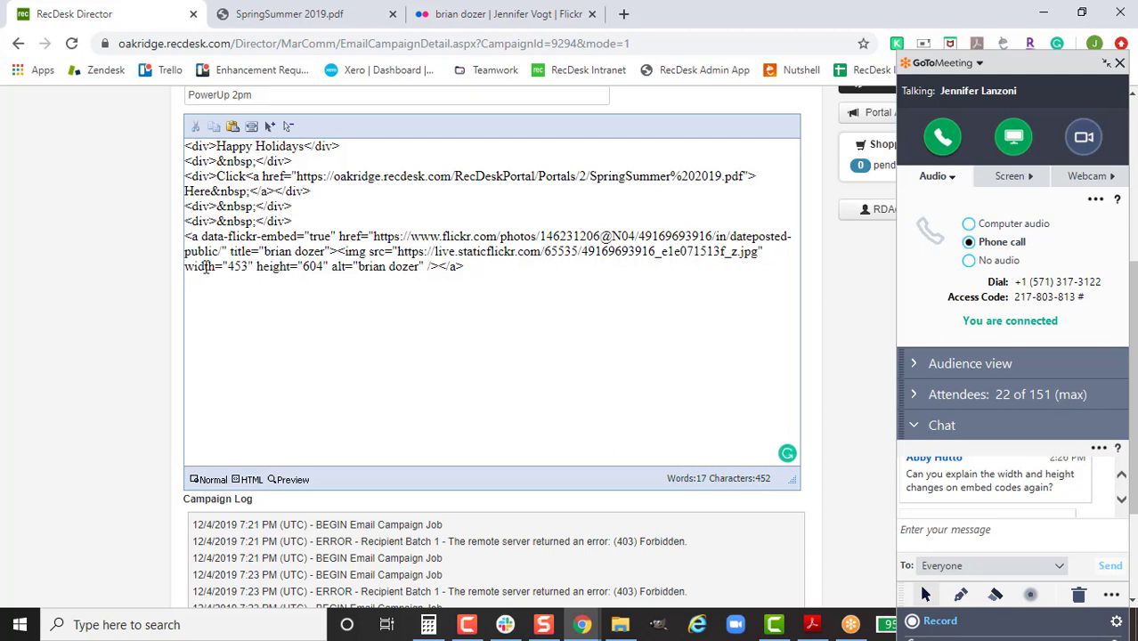
{"action": "left_click_drag", "start_coordinate": [185, 267], "coordinate": [254, 267]}
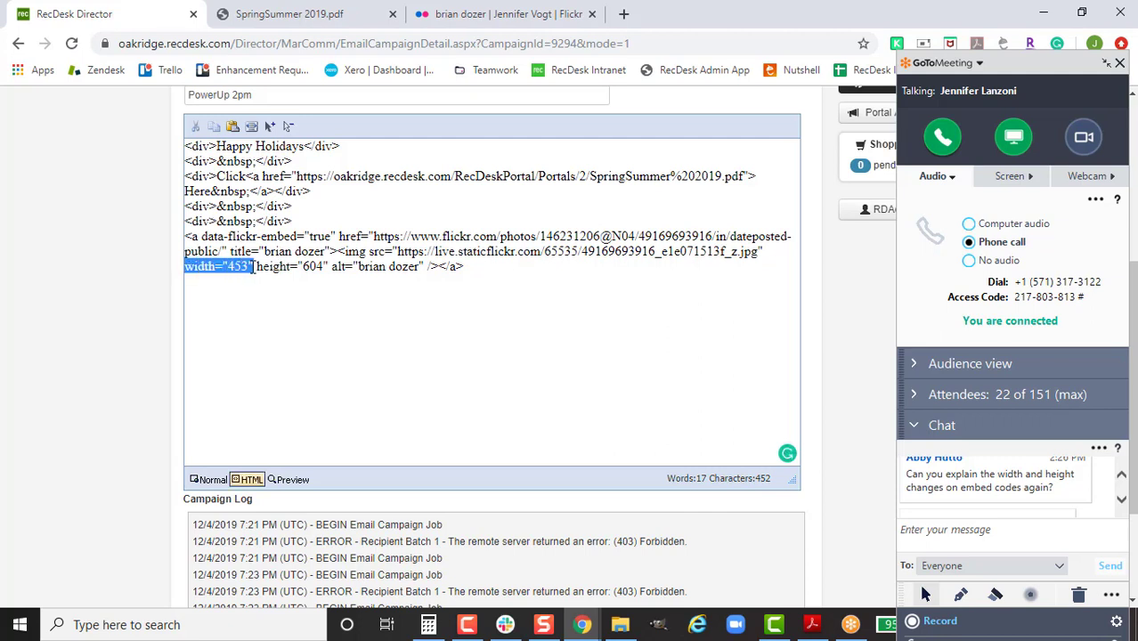
{"action": "left_click", "coordinate": [249, 267]}
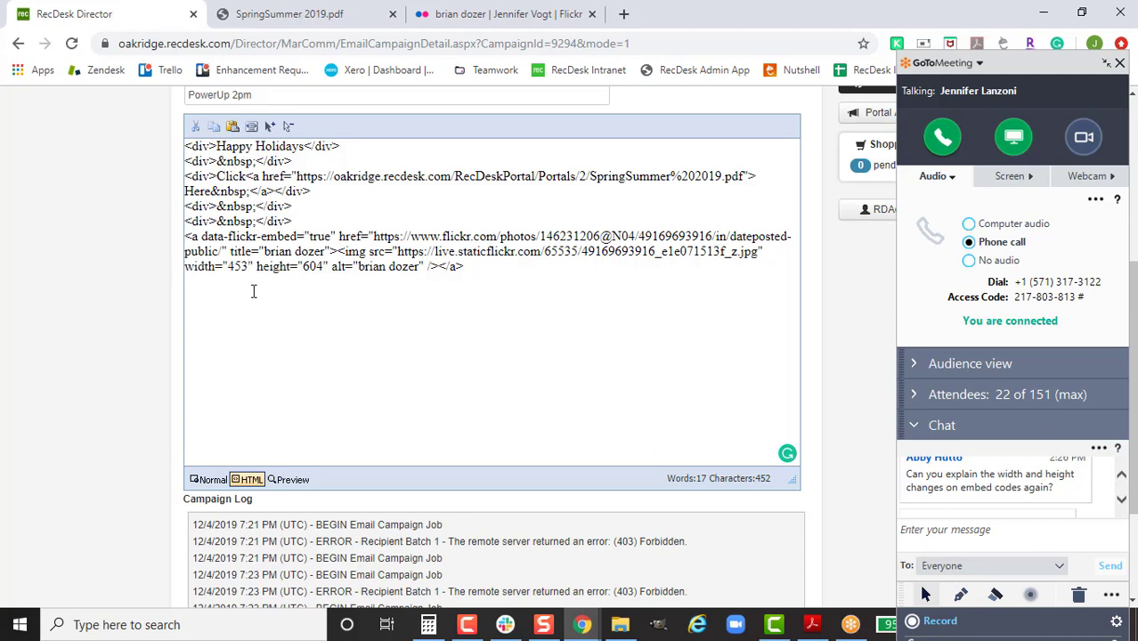
{"action": "key", "text": "BackSpace"}
{"action": "key", "text": "BackSpace"}
{"action": "key", "text": "BackSpace"}
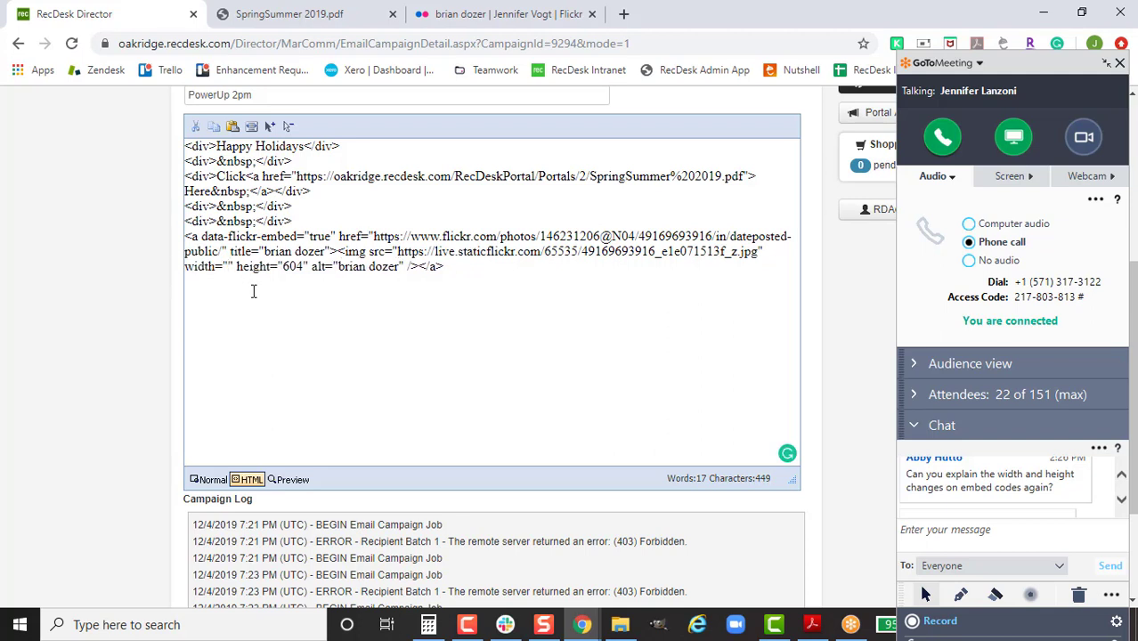
{"action": "type", "text": "100%"}
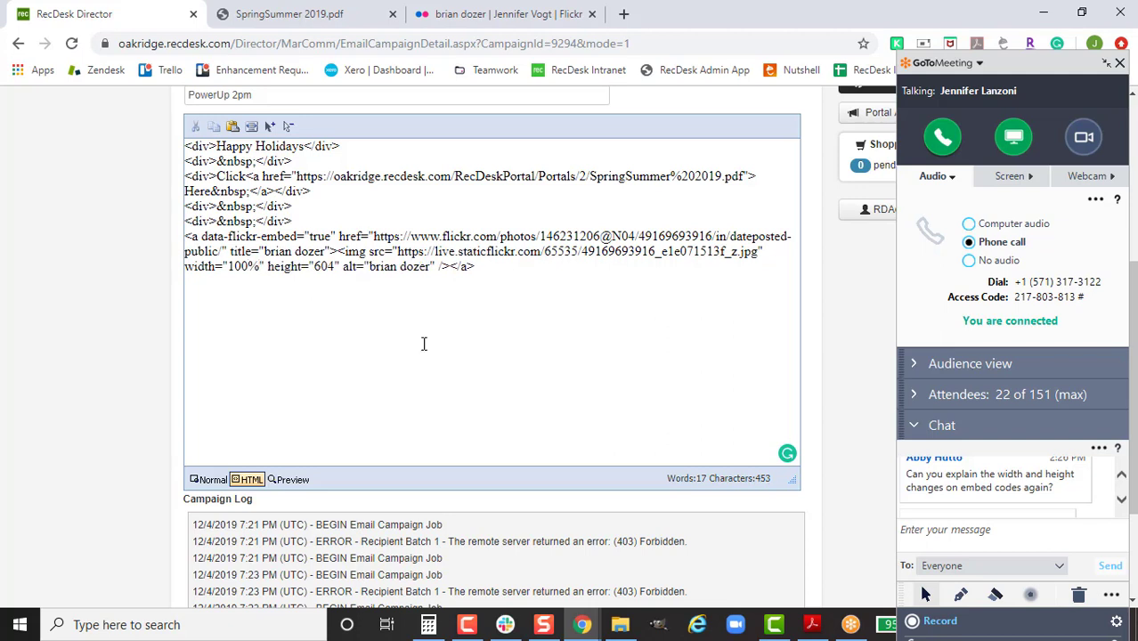
{"action": "left_click", "coordinate": [211, 479]}
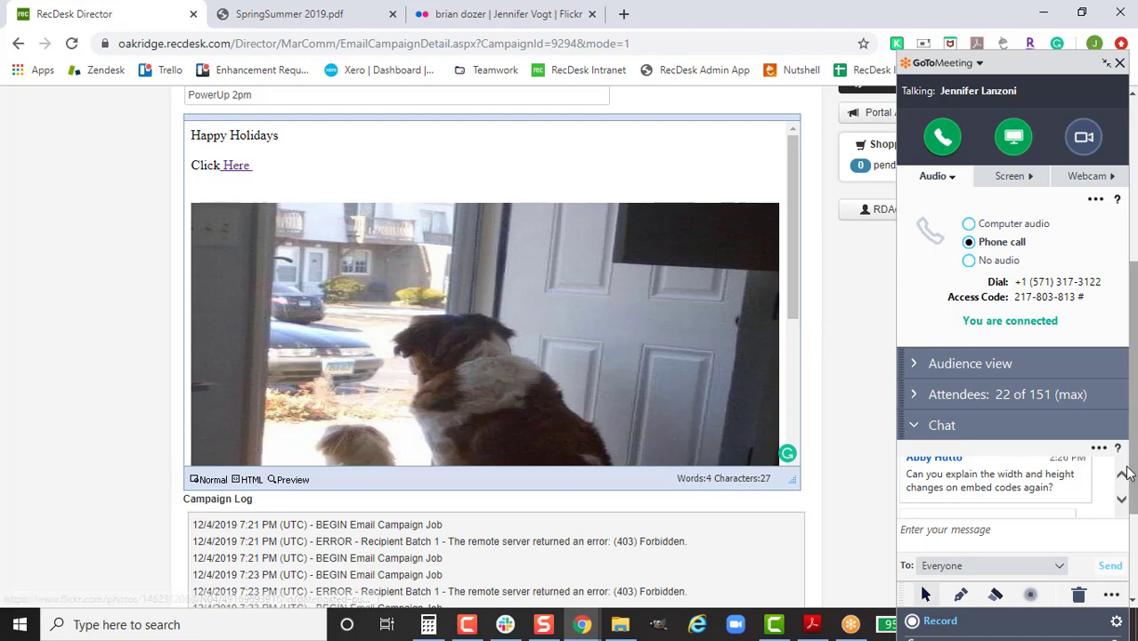
Step: Page through the remaining chat questions, then bring up link options for the Support link
{"action": "left_click", "coordinate": [1127, 502]}
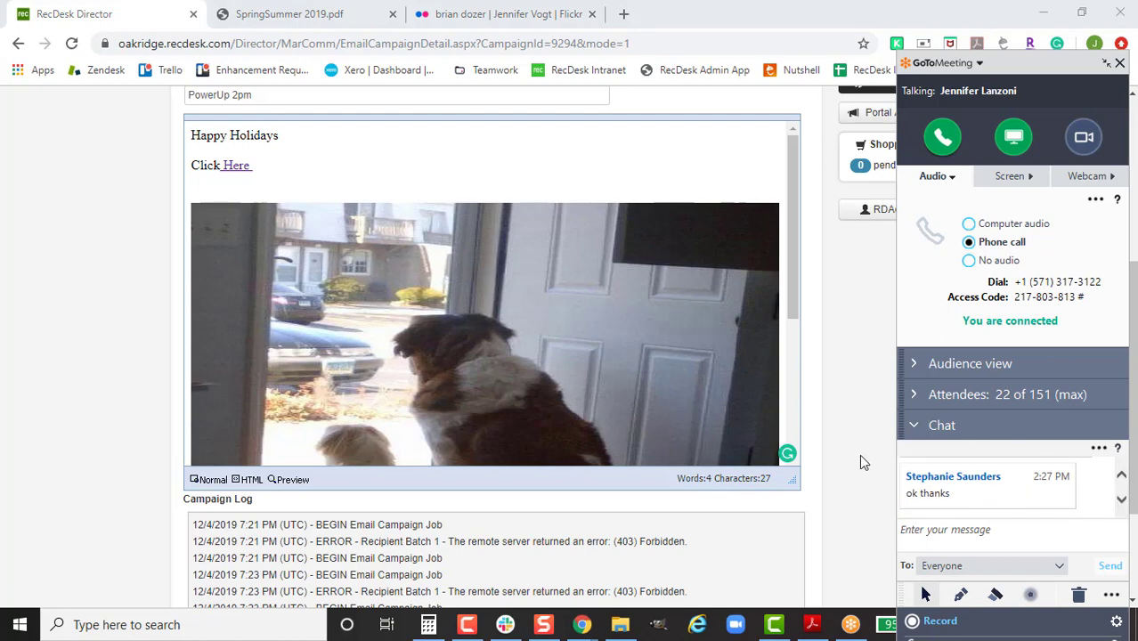
{"action": "left_click", "coordinate": [1121, 500]}
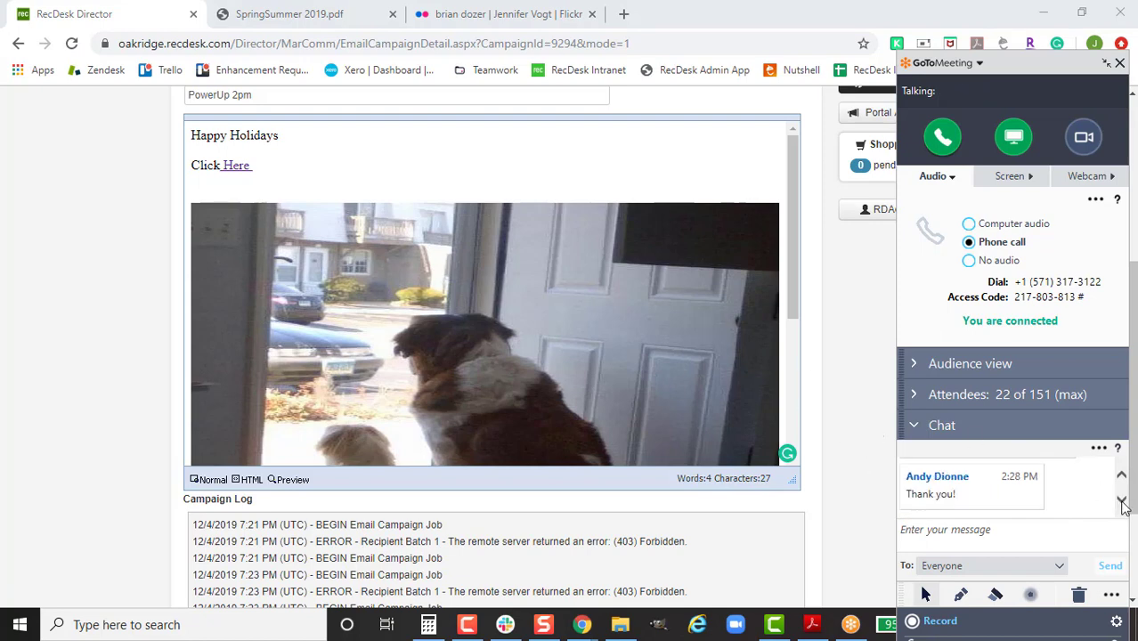
{"action": "left_click", "coordinate": [1123, 502]}
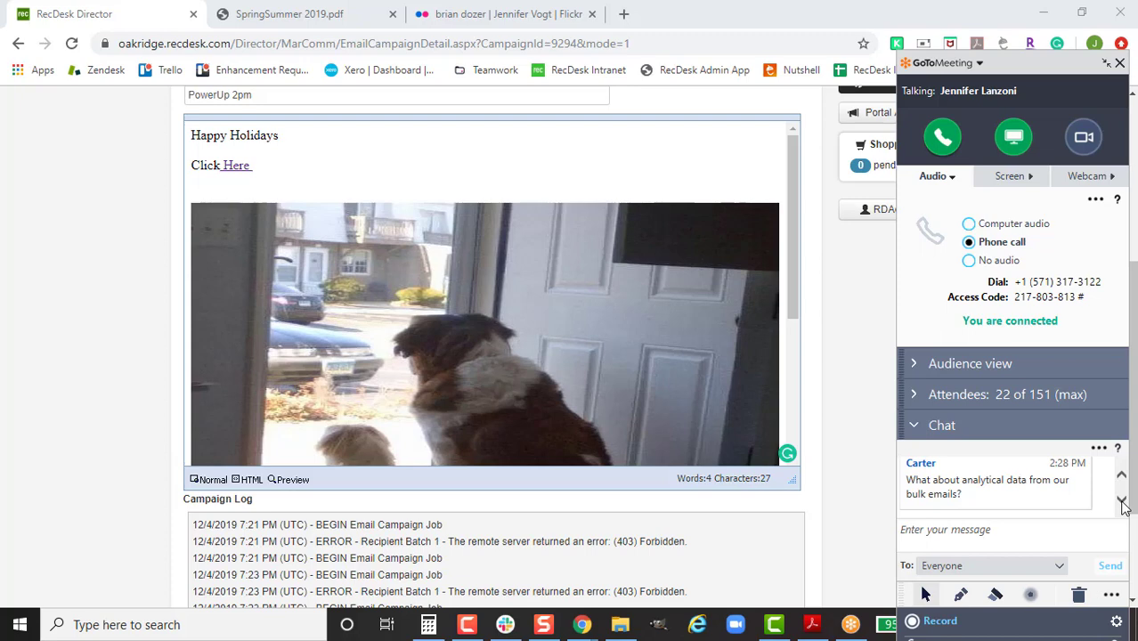
{"action": "left_click", "coordinate": [1122, 501]}
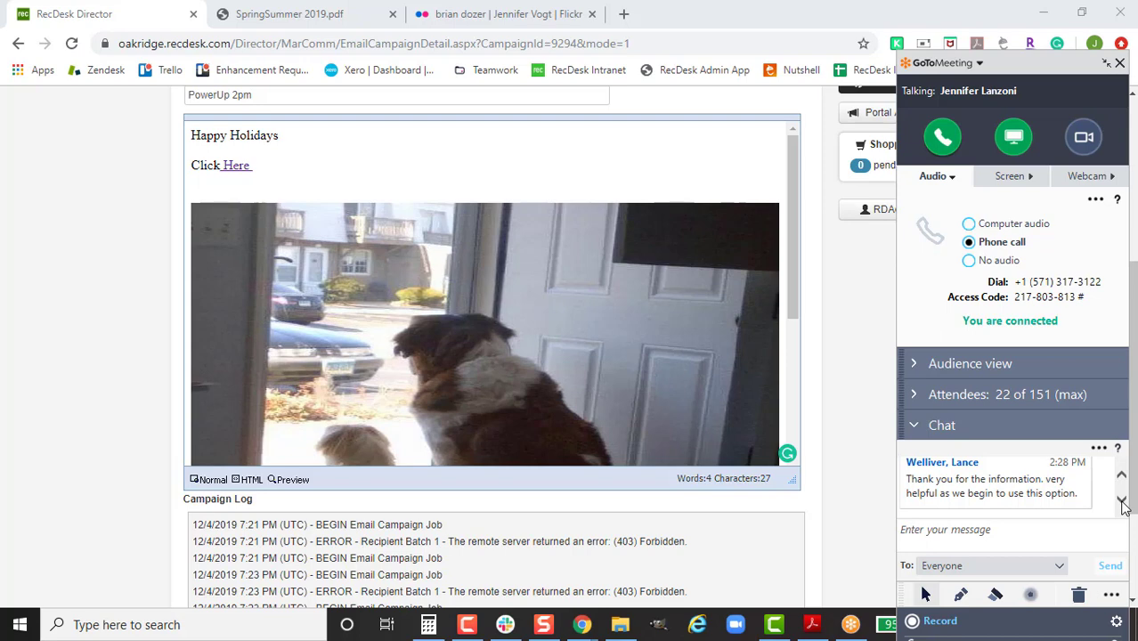
{"action": "scroll", "coordinate": [787, 258], "scroll_direction": "up", "scroll_amount": 4}
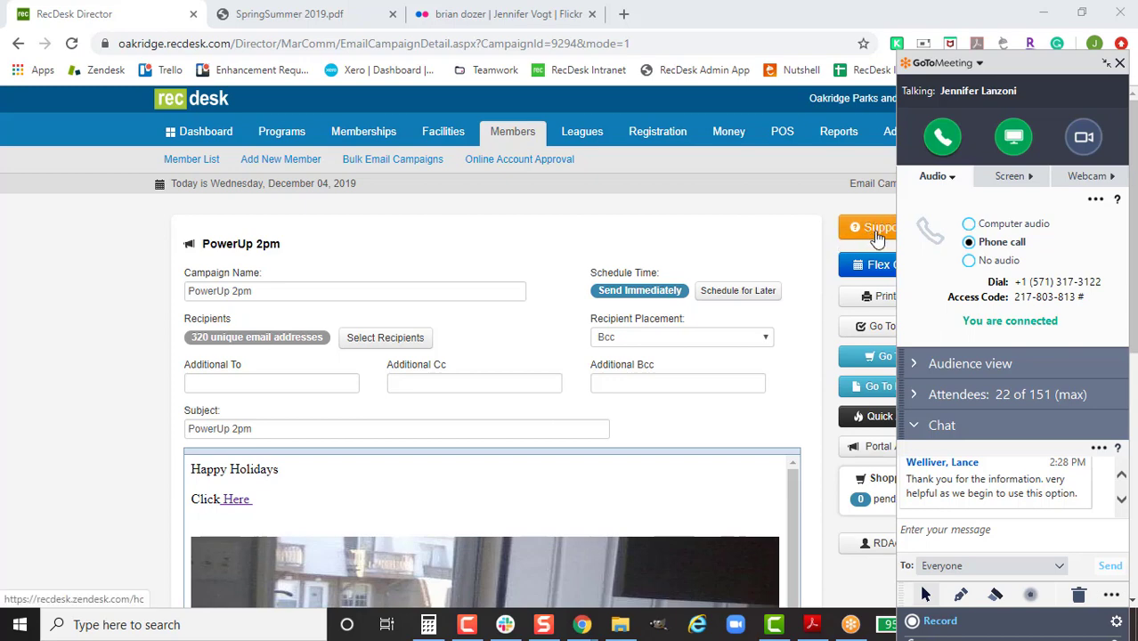
{"action": "right_click", "coordinate": [879, 235]}
Step: Open the Support help centre in a new tab and type 'bul' into its search
{"action": "left_click", "coordinate": [895, 242]}
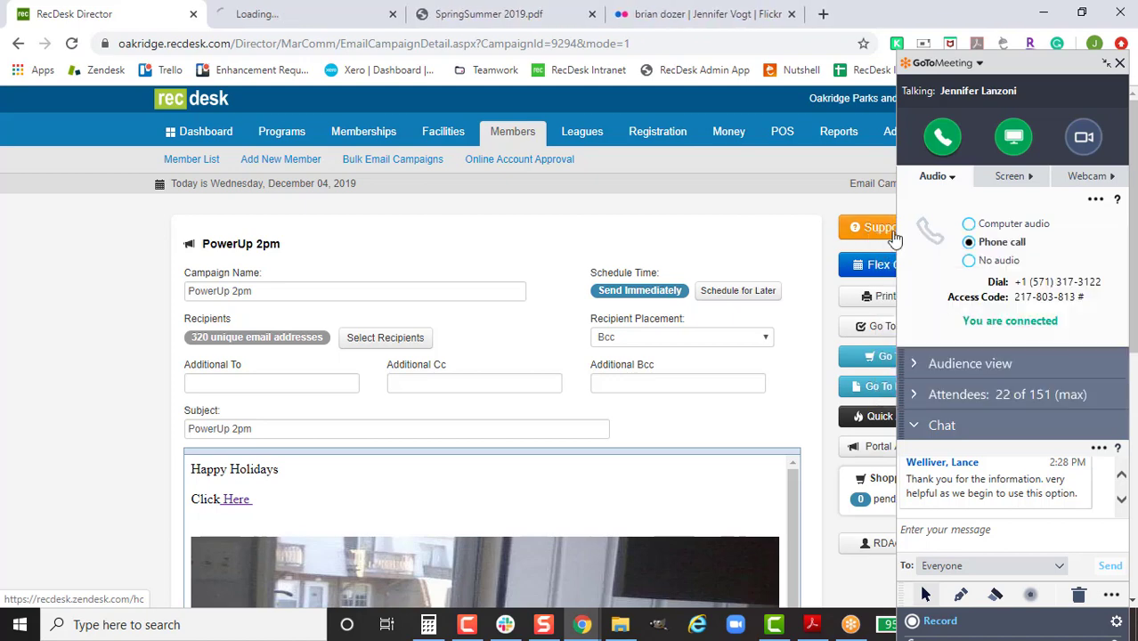
{"action": "left_click", "coordinate": [253, 14]}
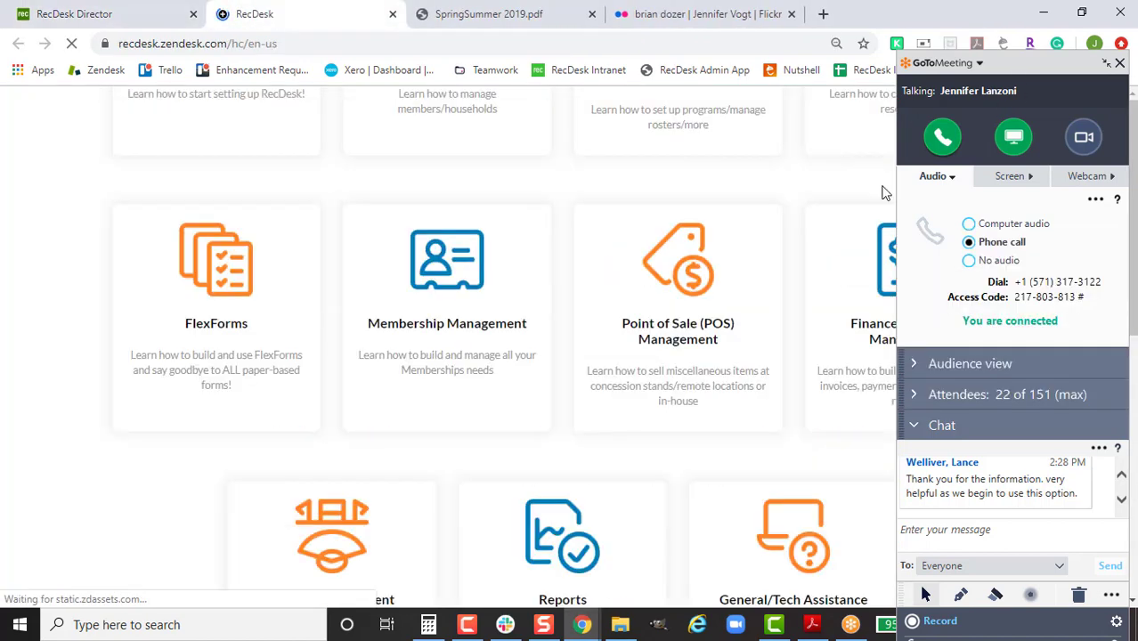
{"action": "type", "text": "bulk"}
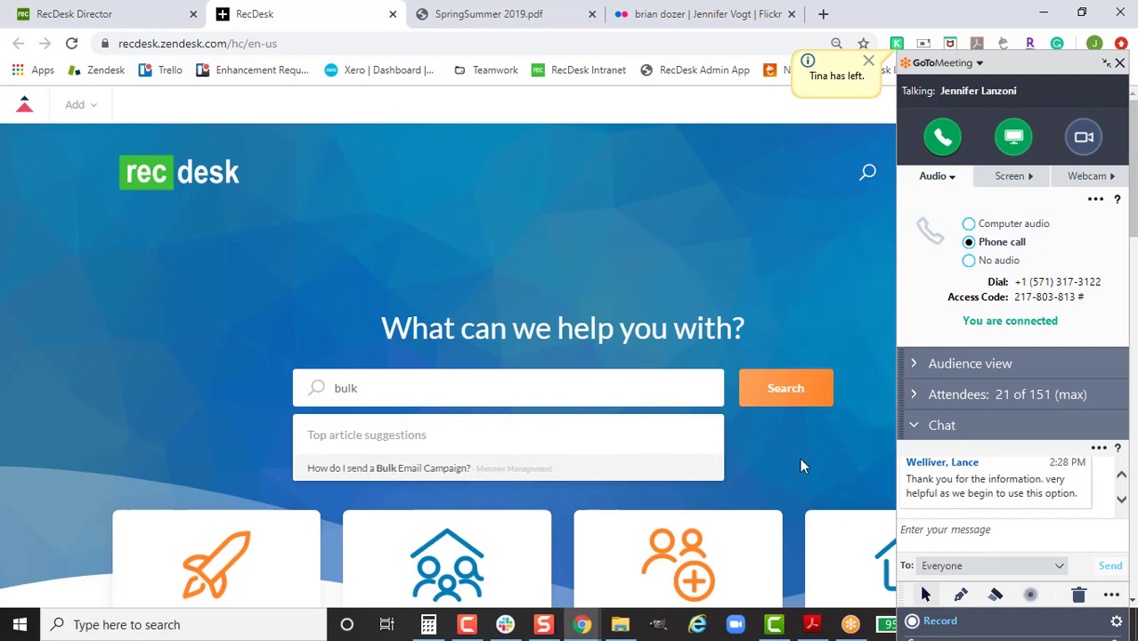
{"action": "left_click", "coordinate": [830, 462]}
Step: Open the promoted 'Power Up with RecDesk!' article and look over its content
{"action": "scroll", "coordinate": [801, 461], "scroll_direction": "down", "scroll_amount": 6}
{"action": "scroll", "coordinate": [773, 461], "scroll_direction": "down", "scroll_amount": 3}
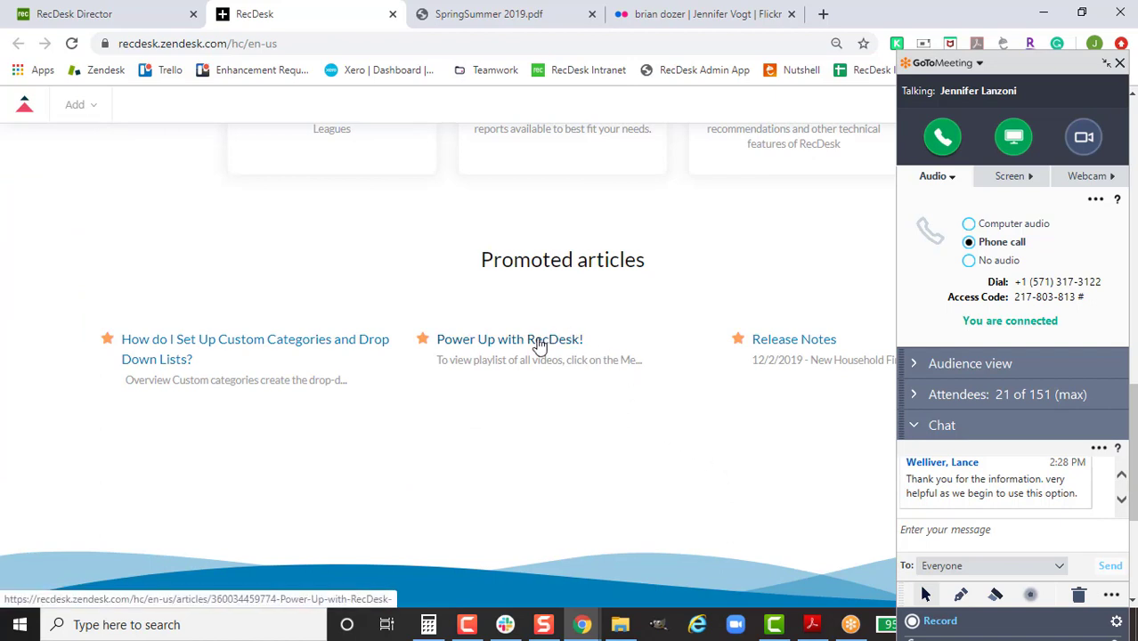
{"action": "left_click", "coordinate": [510, 343]}
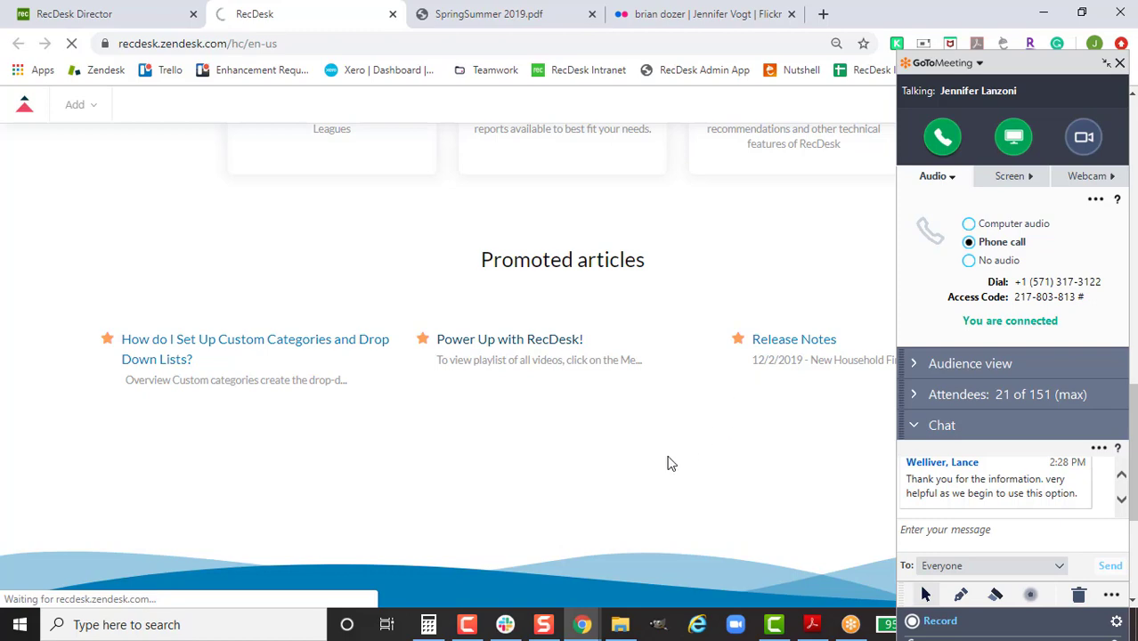
{"action": "scroll", "coordinate": [671, 461], "scroll_direction": "down", "scroll_amount": 3}
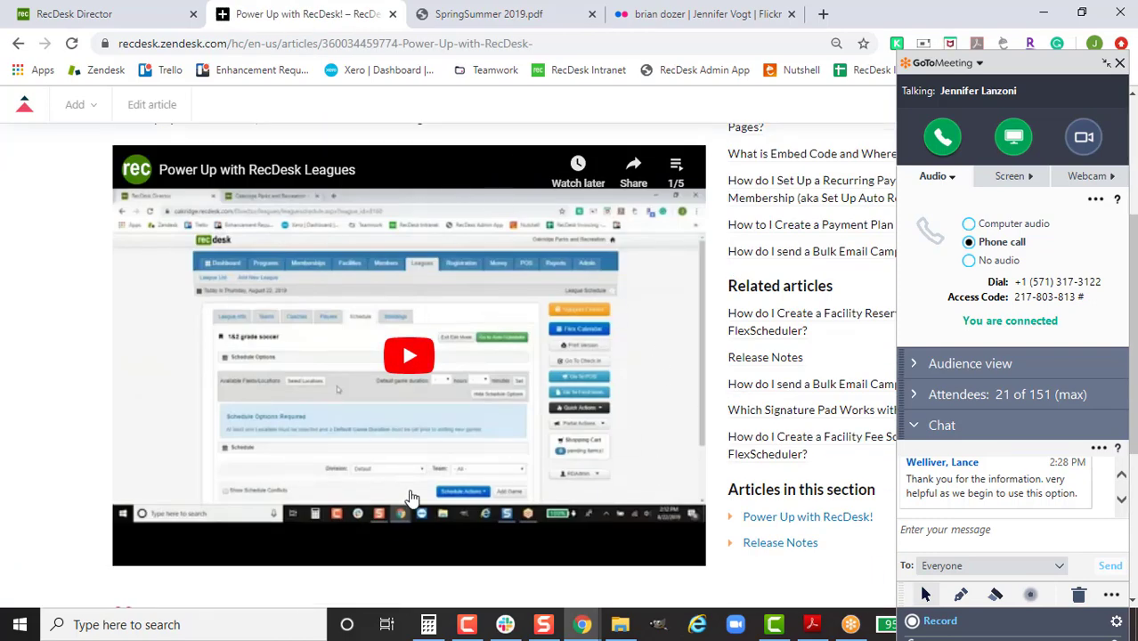
{"action": "scroll", "coordinate": [281, 369], "scroll_direction": "up", "scroll_amount": 3}
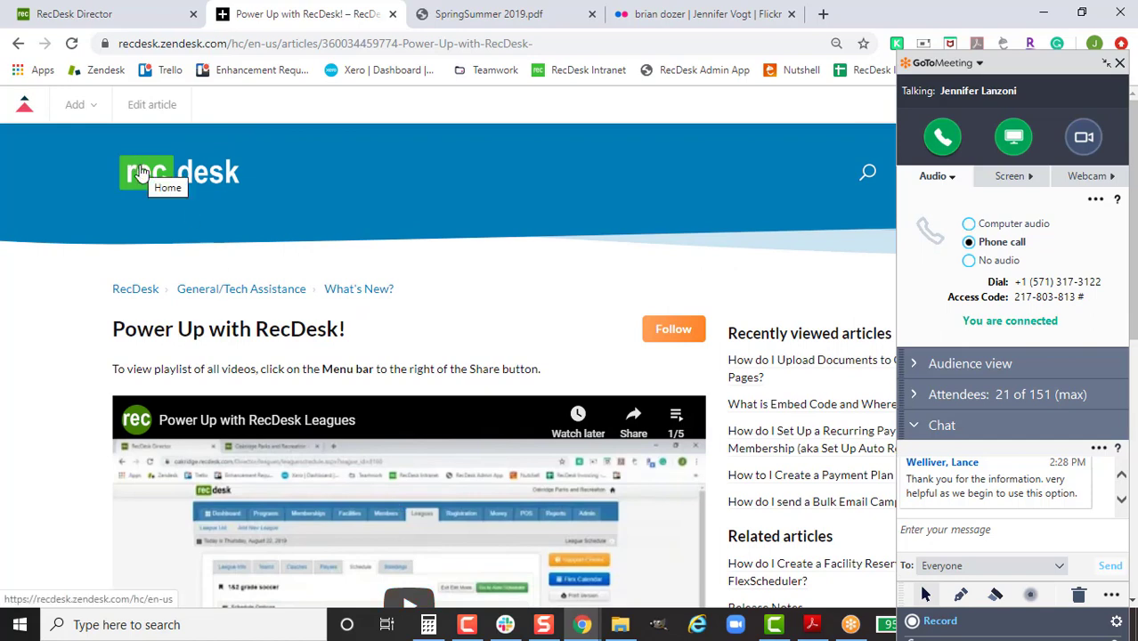